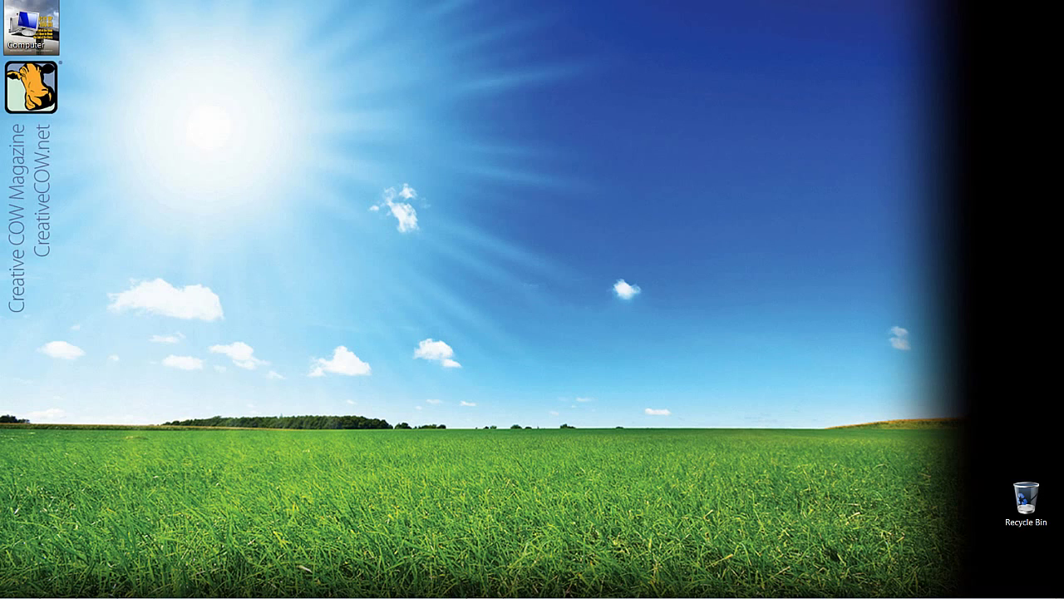
- Switch to Photoshop and open the grunge texture image grunge-0003-600.jpg
key(alt+Tab)
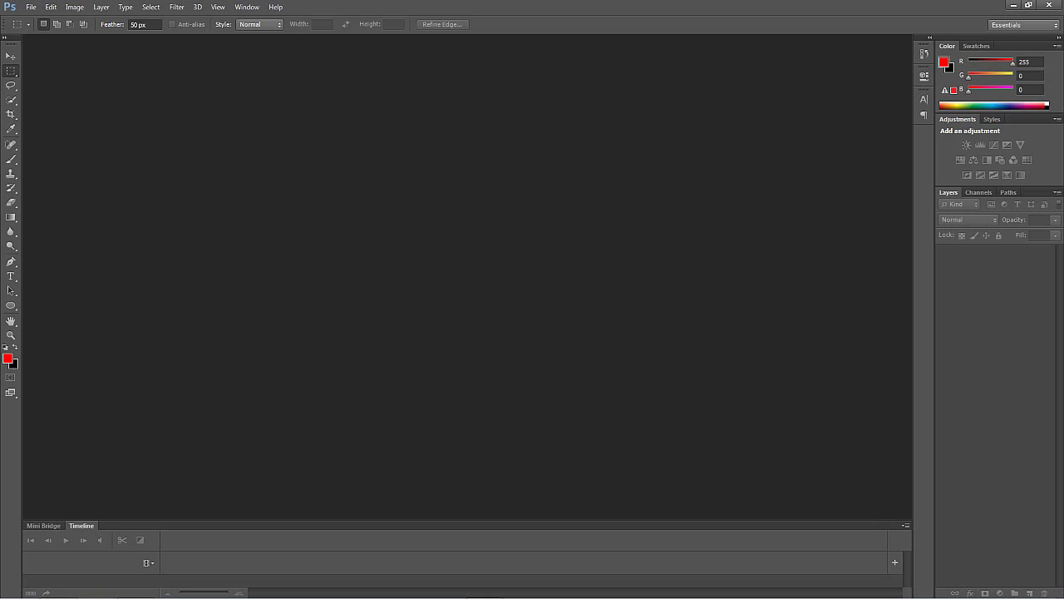
click(31, 9)
click(44, 34)
double_click(527, 162)
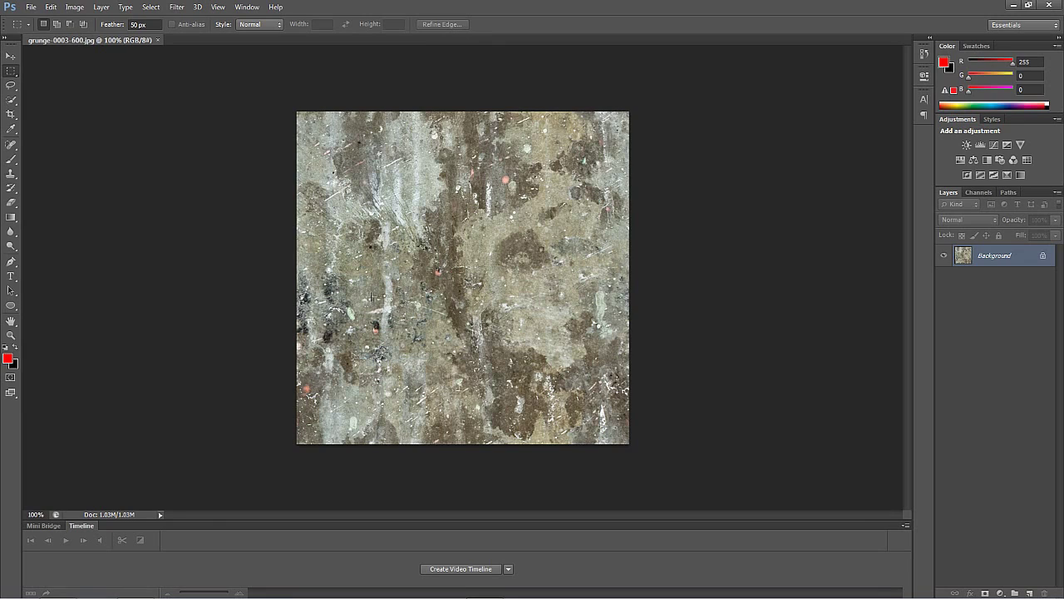
- Remove all colour from the grunge texture with a Hue/Saturation adjustment
click(69, 8)
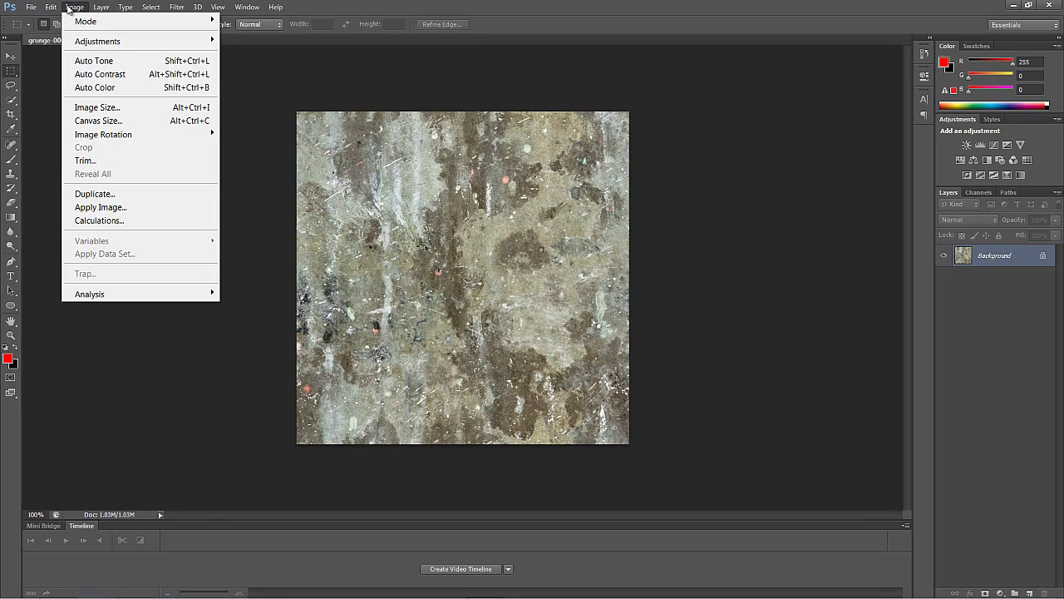
mouse_move(81, 40)
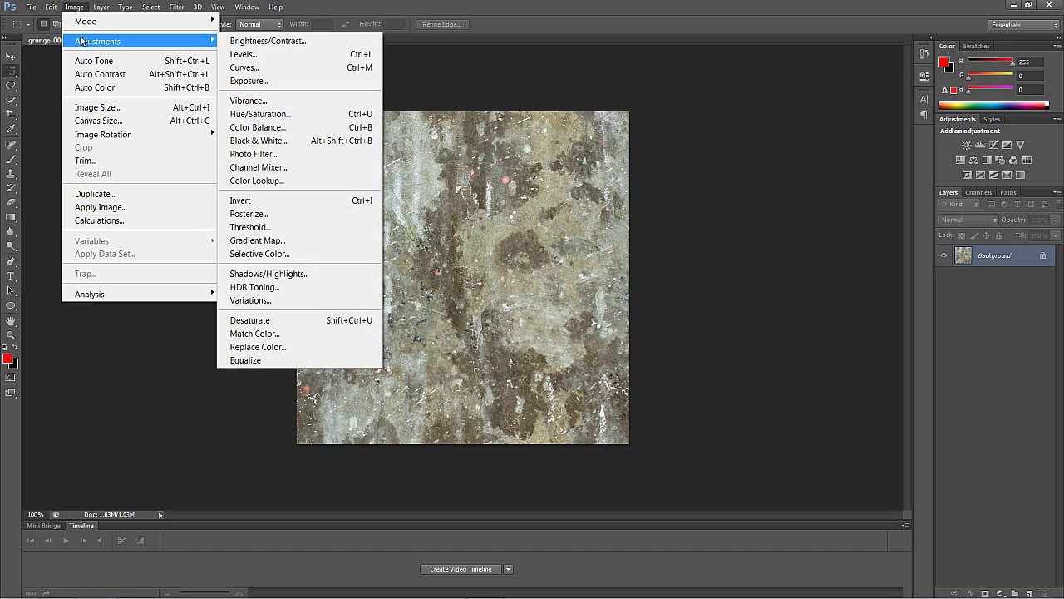
click(306, 114)
drag(505, 234, 449, 235)
click(635, 154)
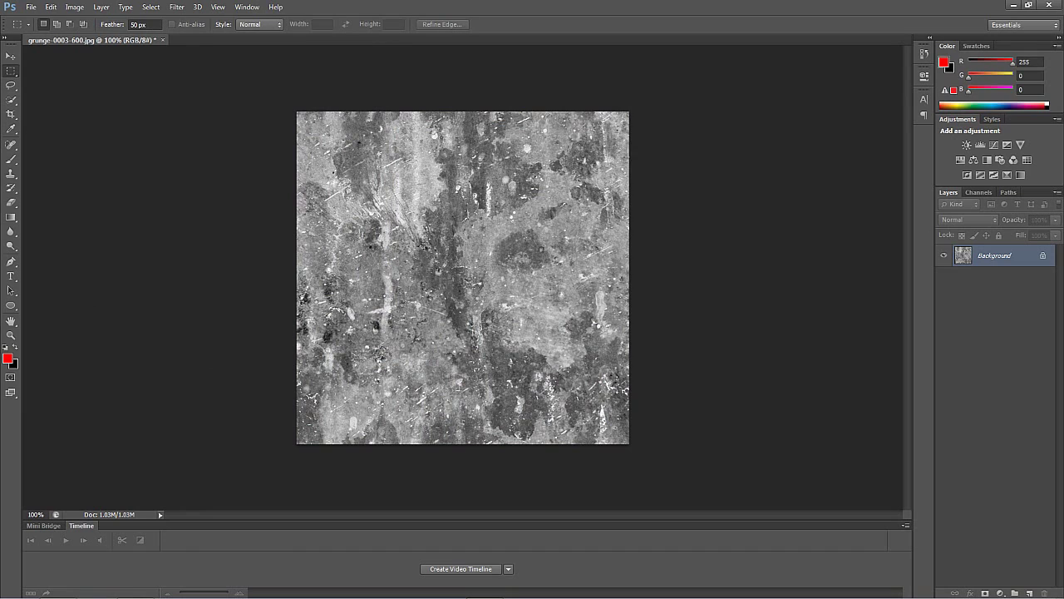
- Darken the grayscale texture with Levels, setting the white input to 232 and the midtone input to 0.12
click(70, 8)
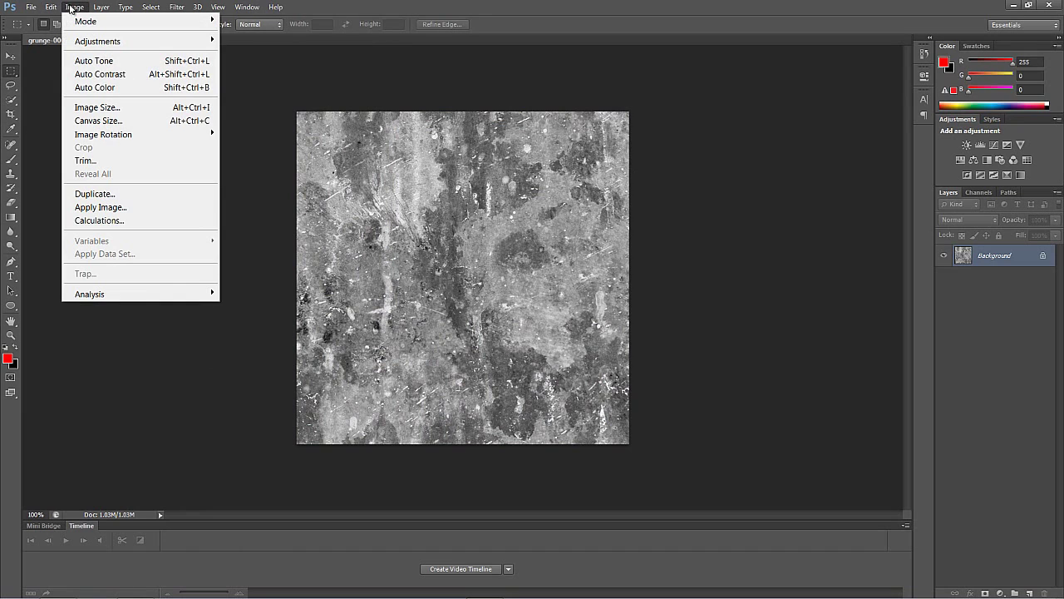
mouse_move(77, 40)
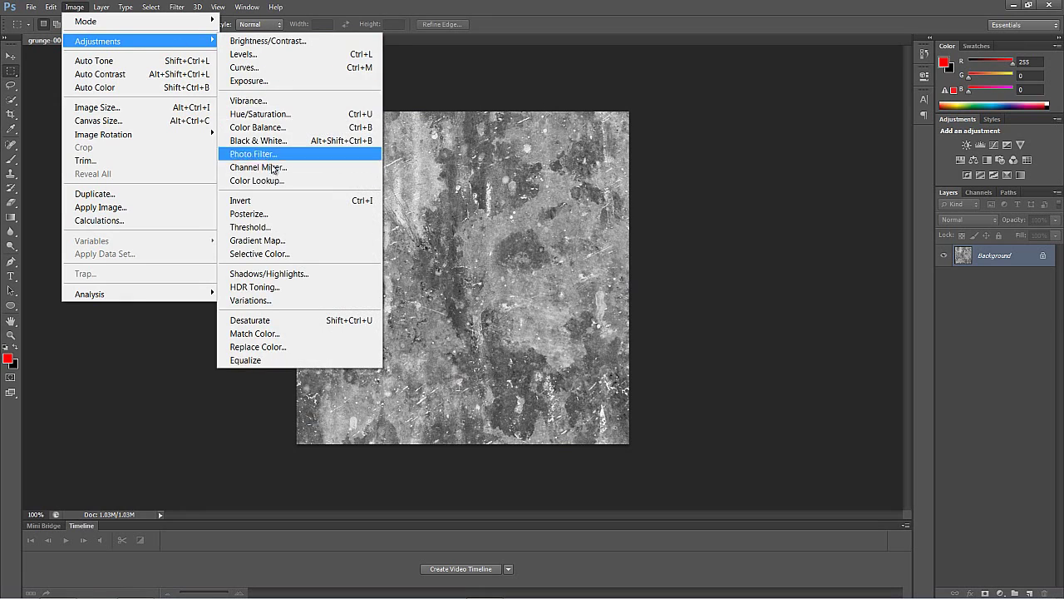
click(283, 56)
drag(508, 254, 554, 259)
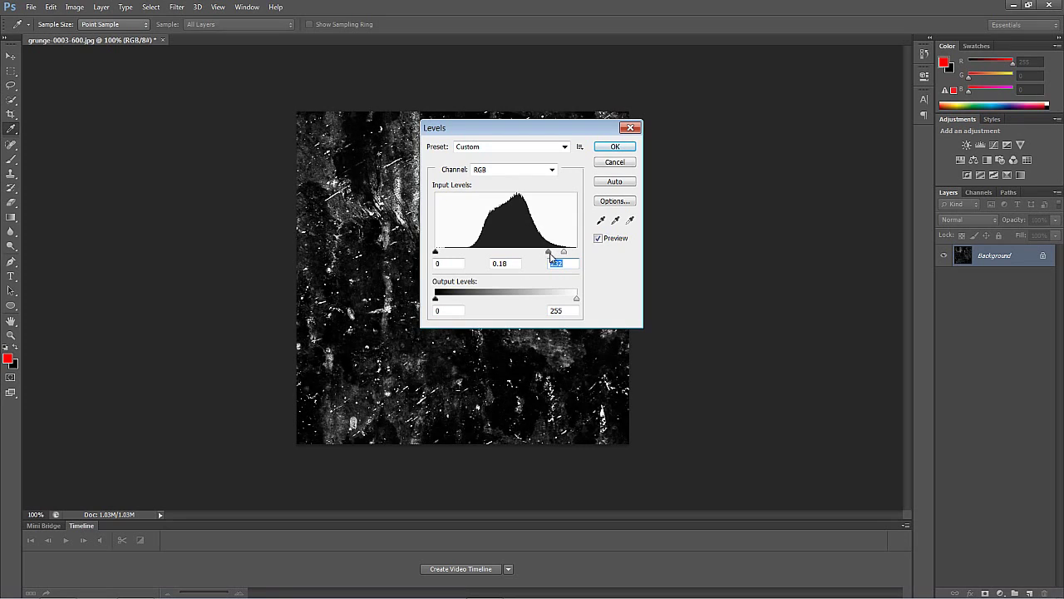
click(554, 254)
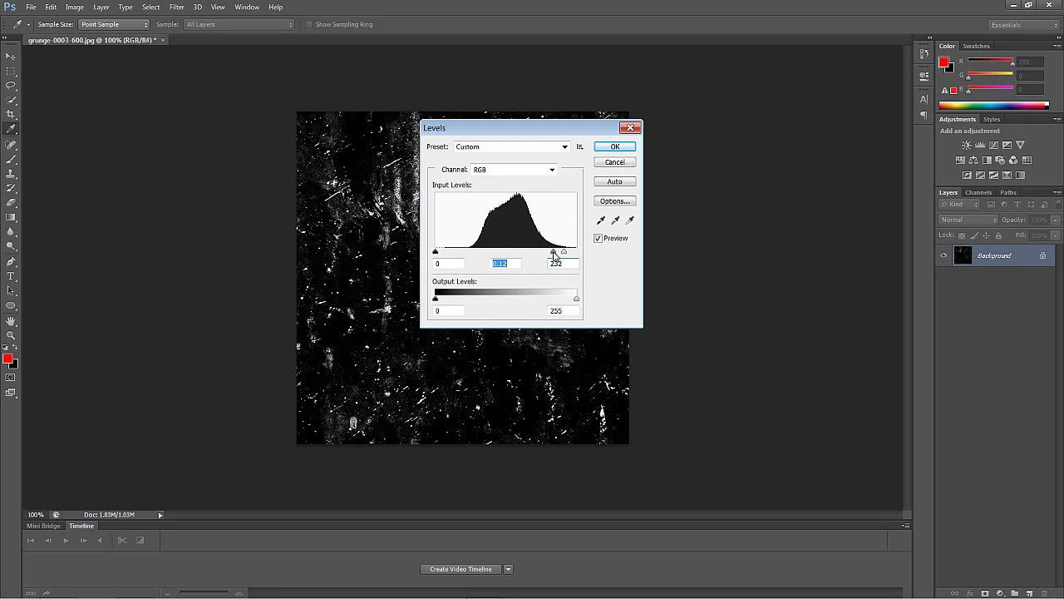
click(615, 146)
- Define the whole canvas as a pattern named with the author's first name plus "Grunge 1", and close the image without saving
key(m)
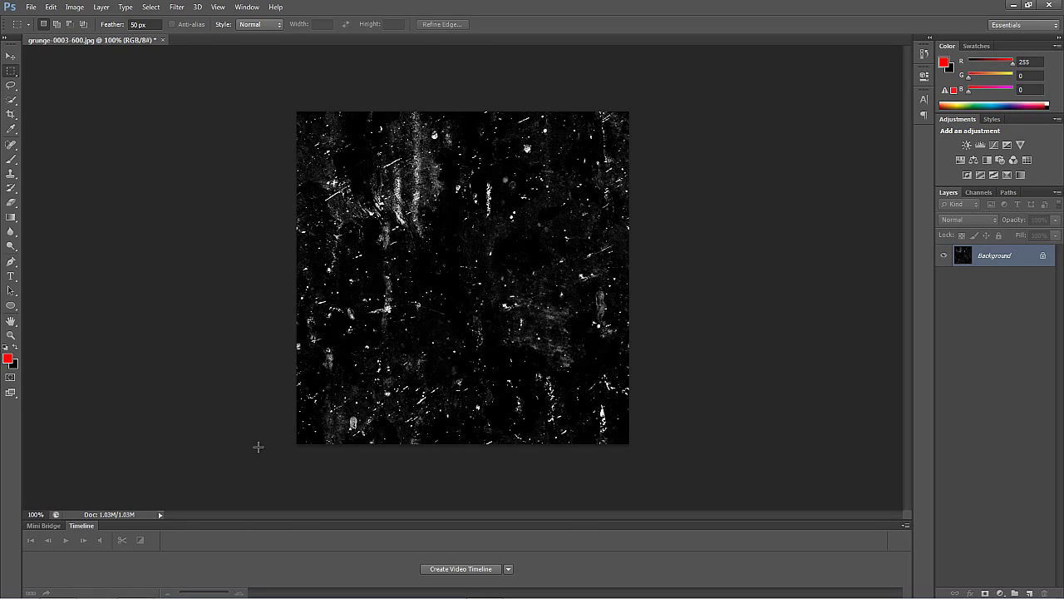
key(ctrl+a)
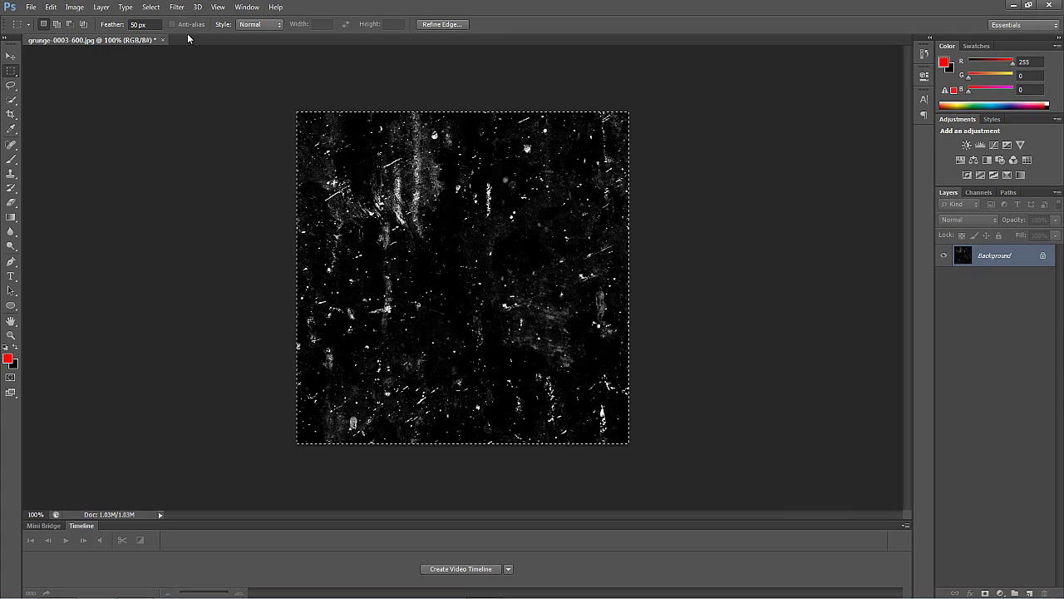
click(42, 8)
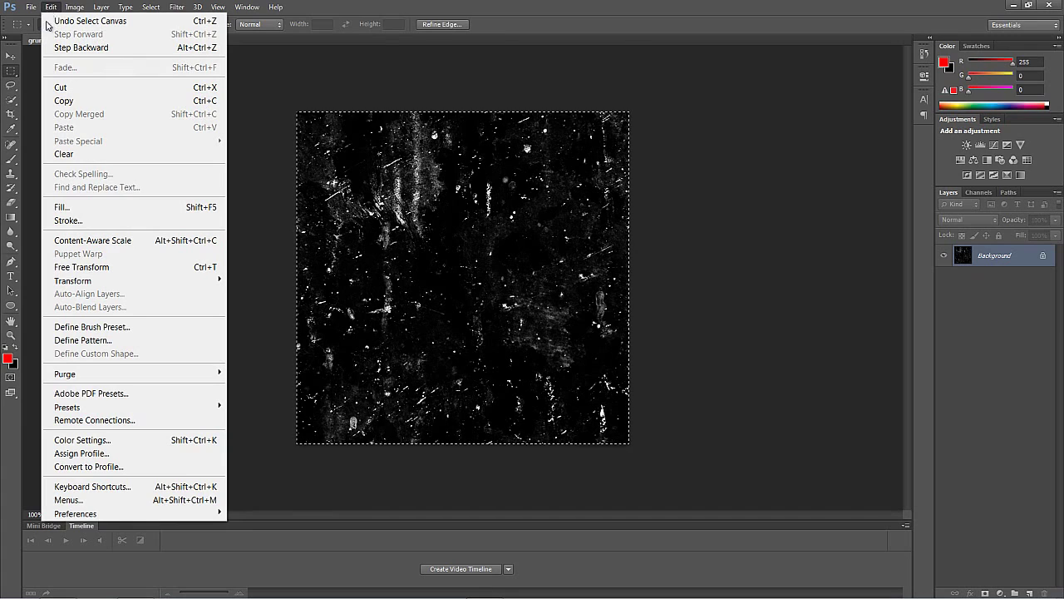
click(83, 340)
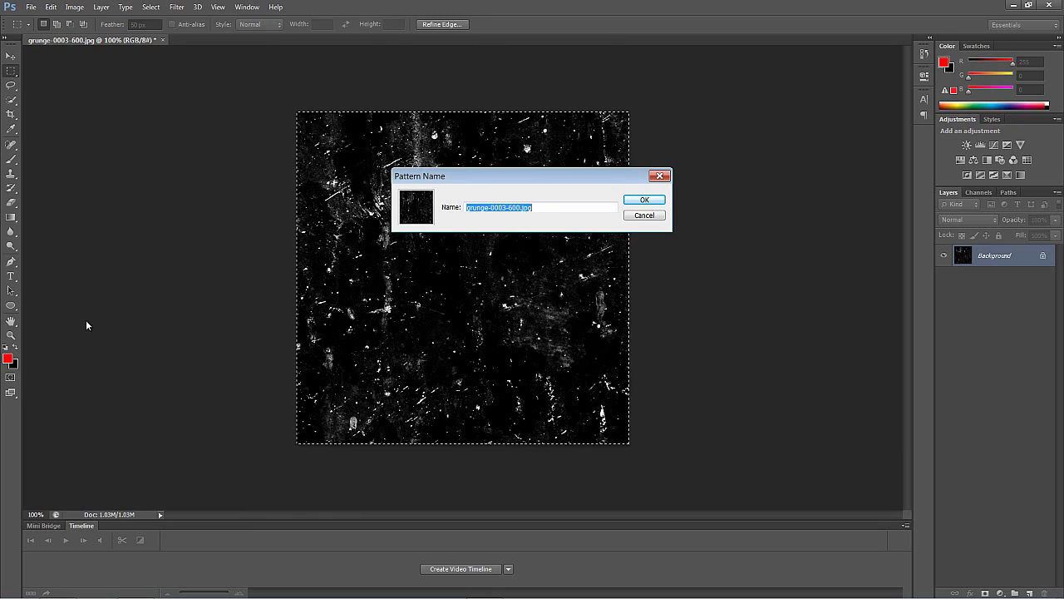
text(Kevin's Grunge 1)
key(Return)
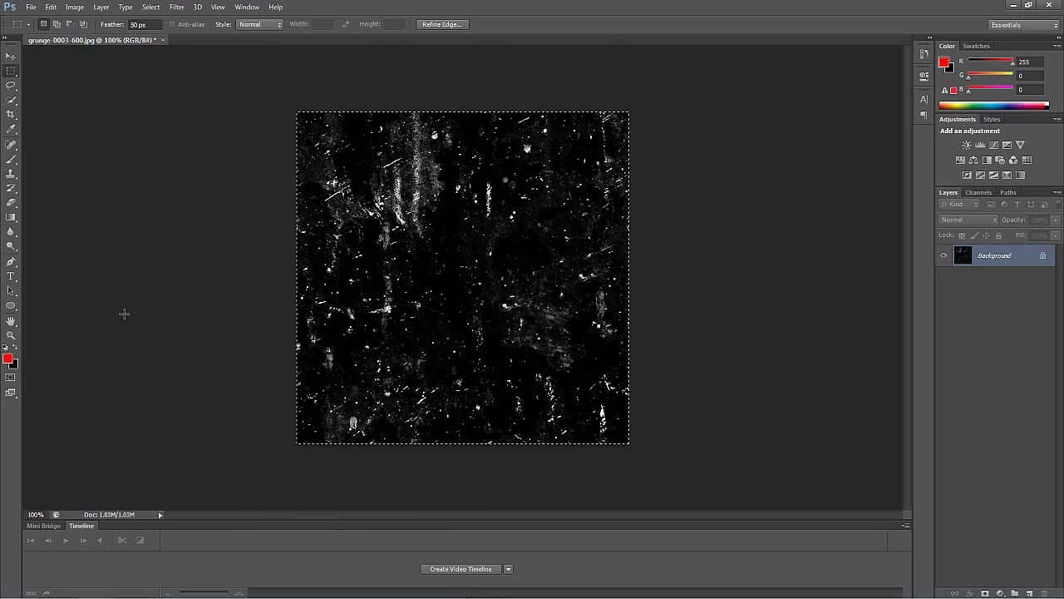
click(163, 40)
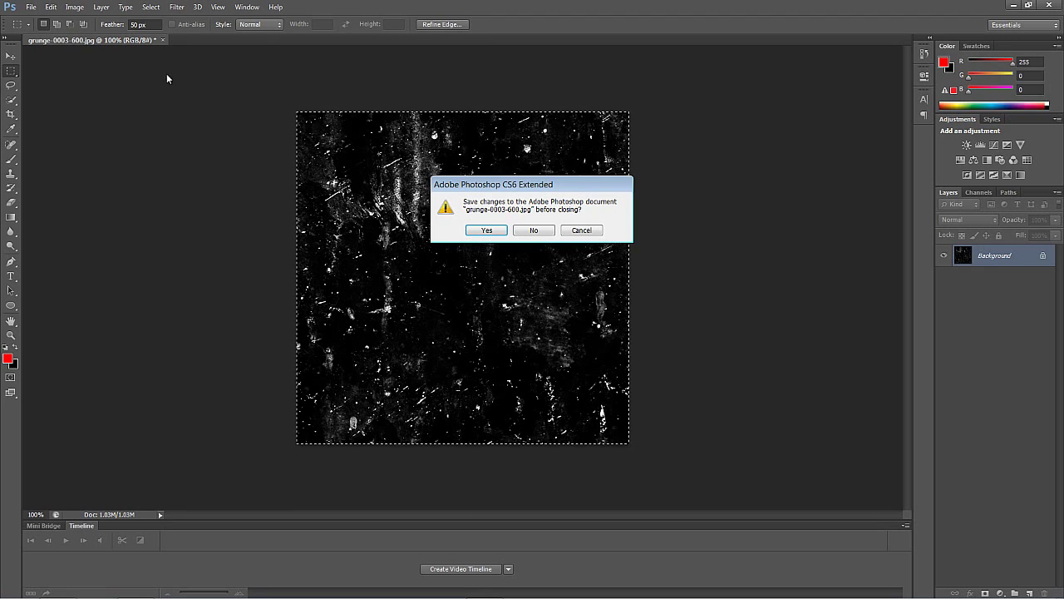
click(534, 230)
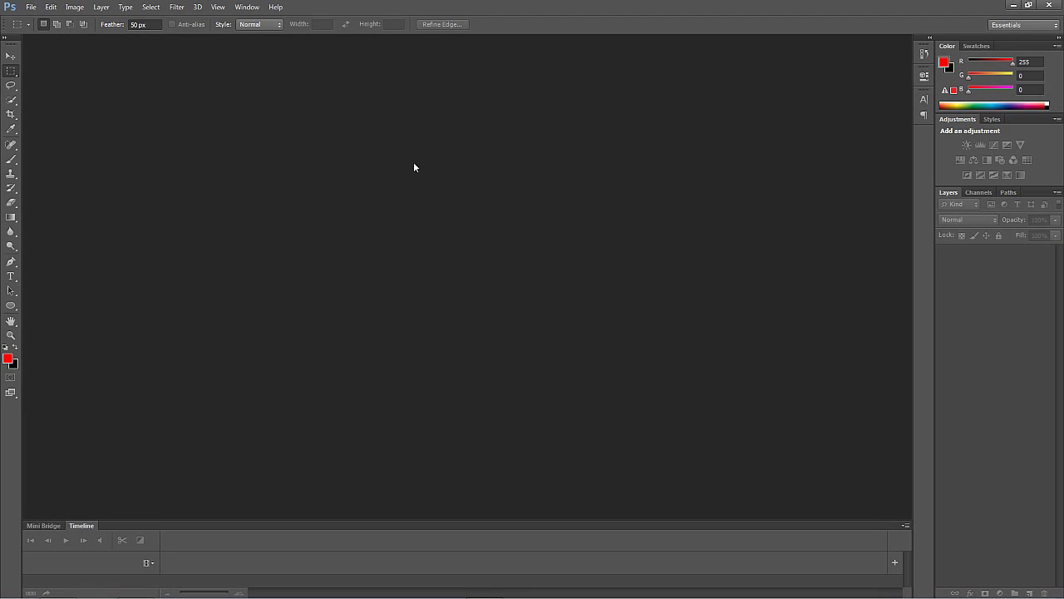
- Create a new document with the Film & Video preset at size HDTV 1080p/29.97
click(30, 7)
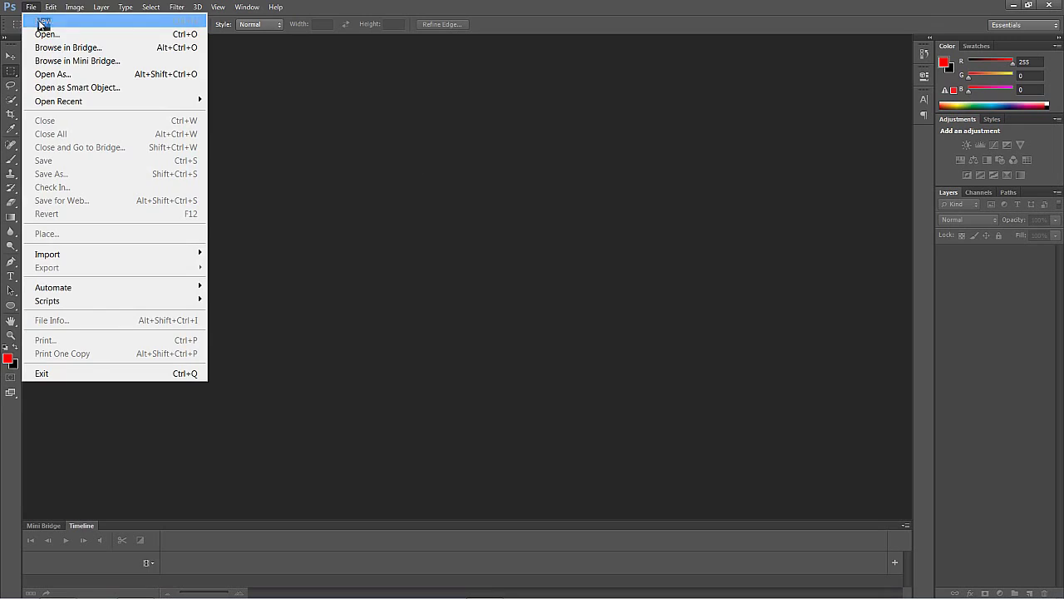
click(43, 22)
click(518, 170)
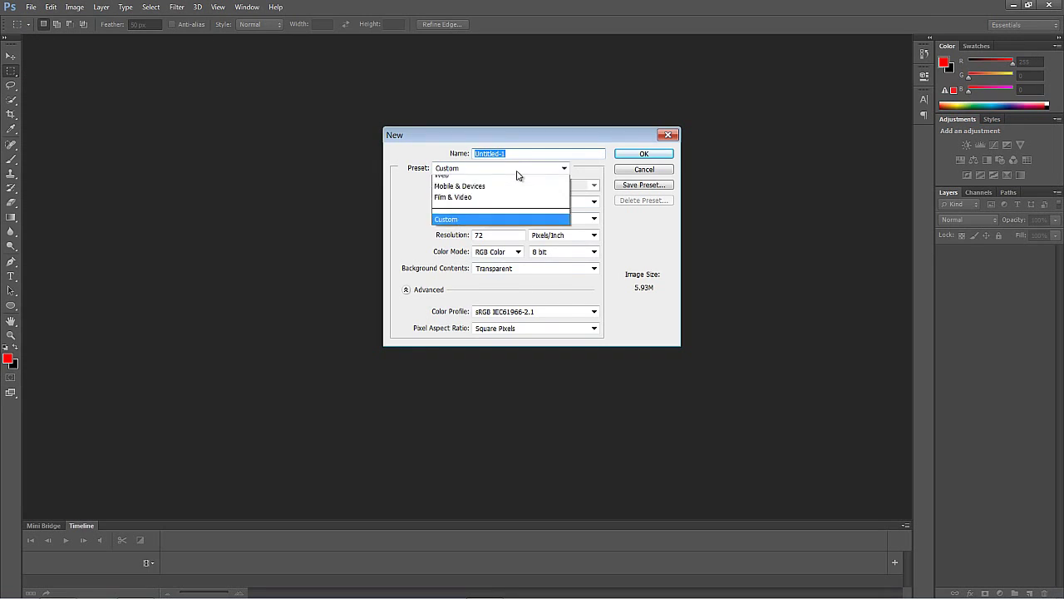
click(497, 280)
click(515, 185)
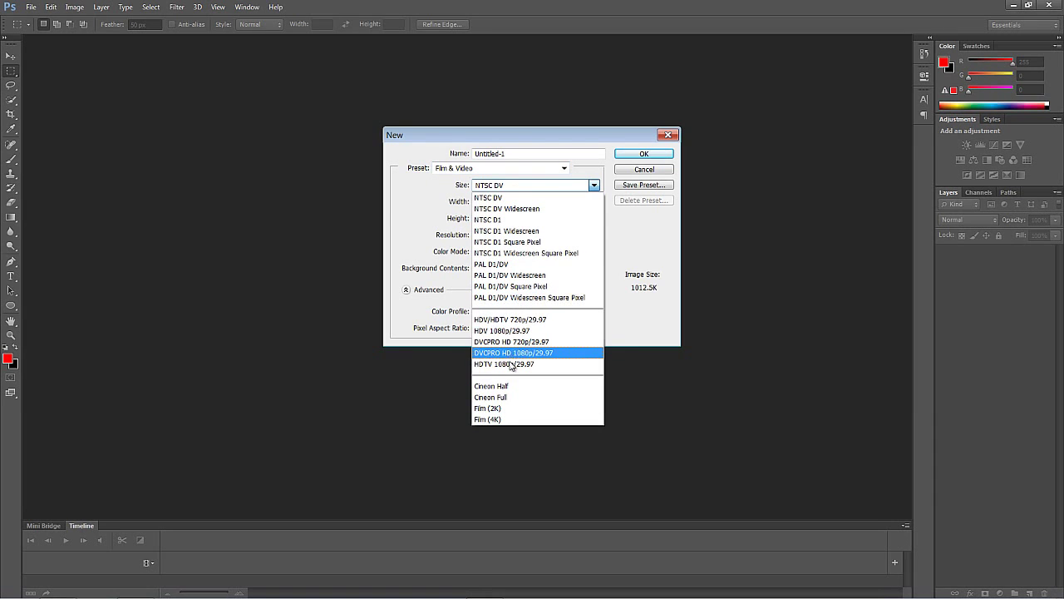
click(546, 363)
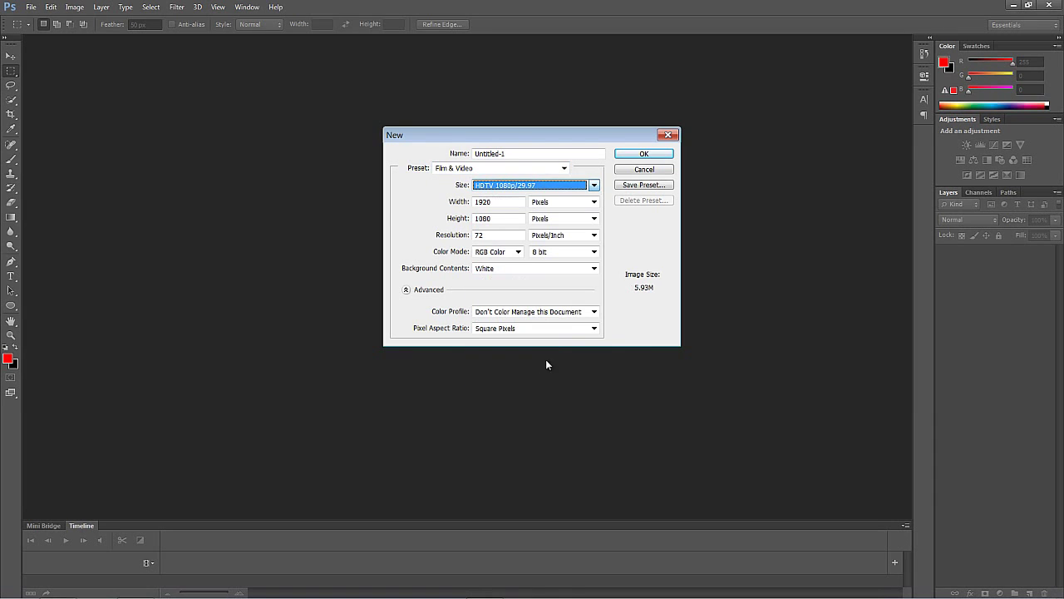
click(634, 152)
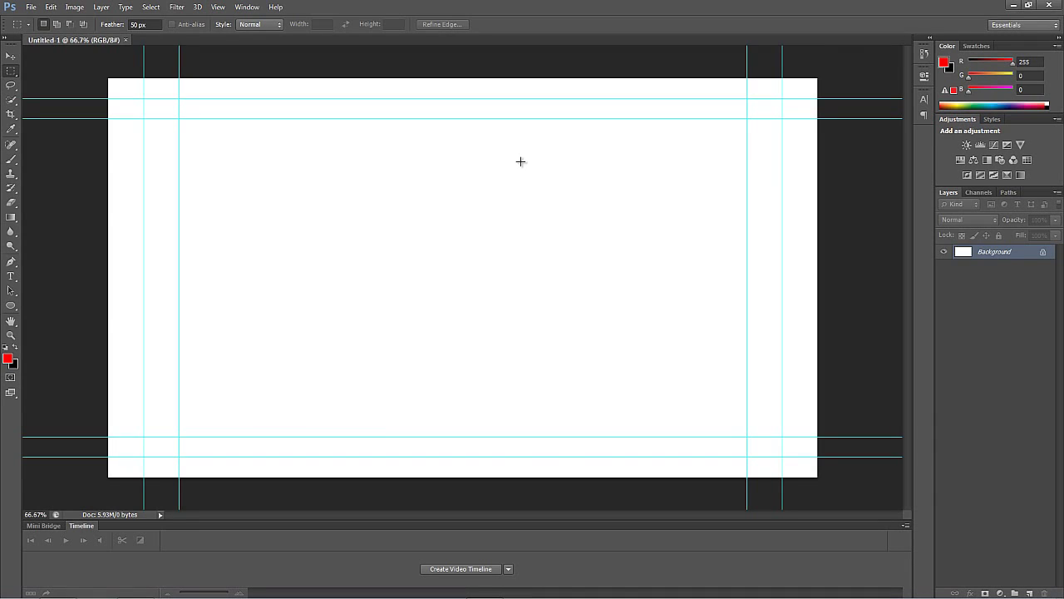
- Toggle the canvas guides off and back on
key(ctrl+apostrophe)
key(ctrl+apostrophe)
key(ctrl+semicolon)
key(ctrl+semicolon)
key(ctrl+semicolon)
key(ctrl+semicolon)
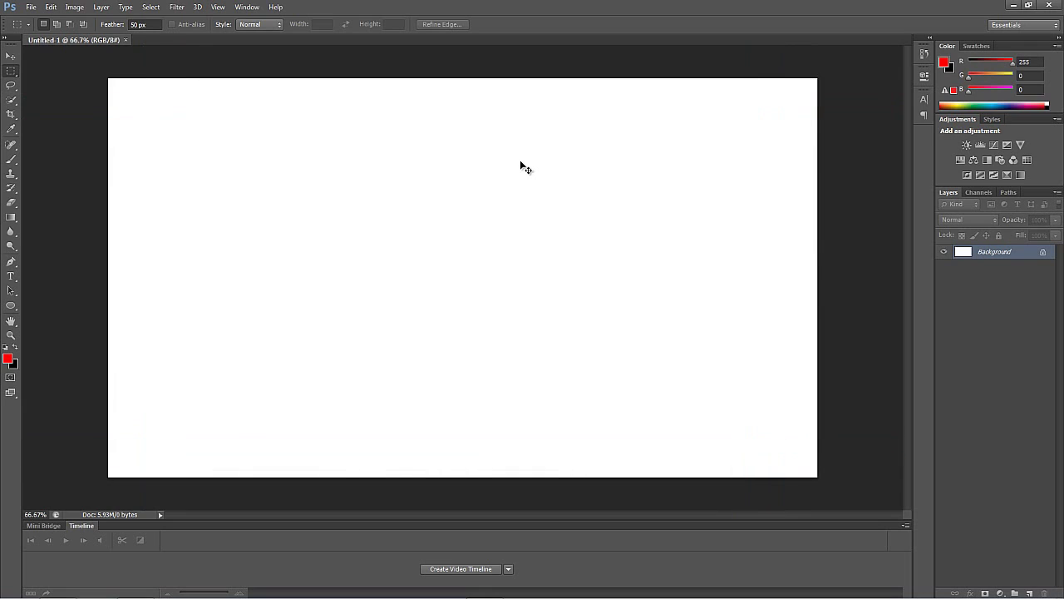
key(ctrl+semicolon)
key(ctrl+semicolon)
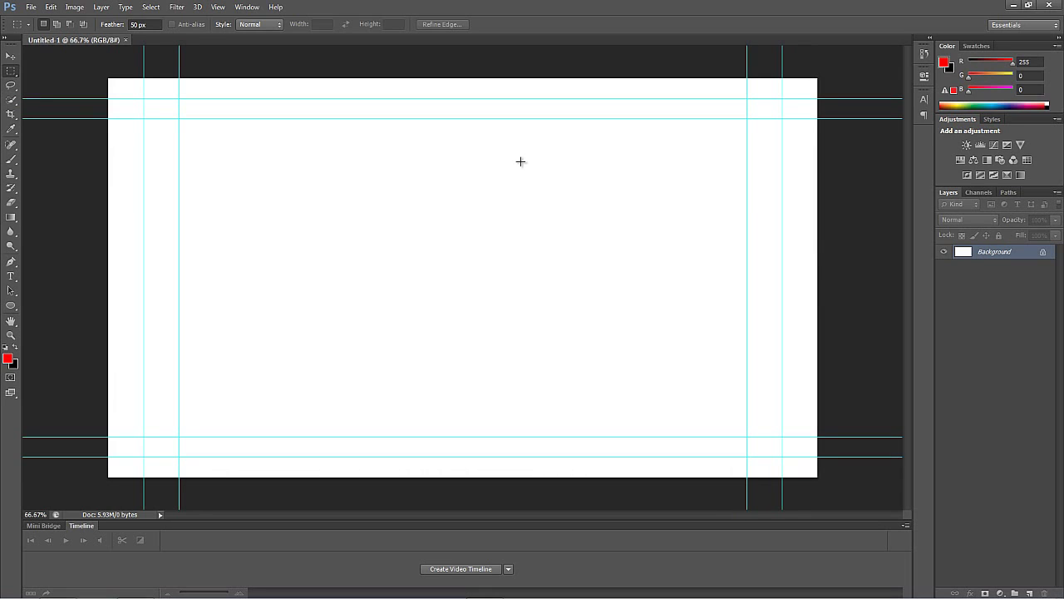
- Convert the background into a regular layer and apply a Pattern Overlay using the black grunge pattern
double_click(1021, 253)
click(620, 181)
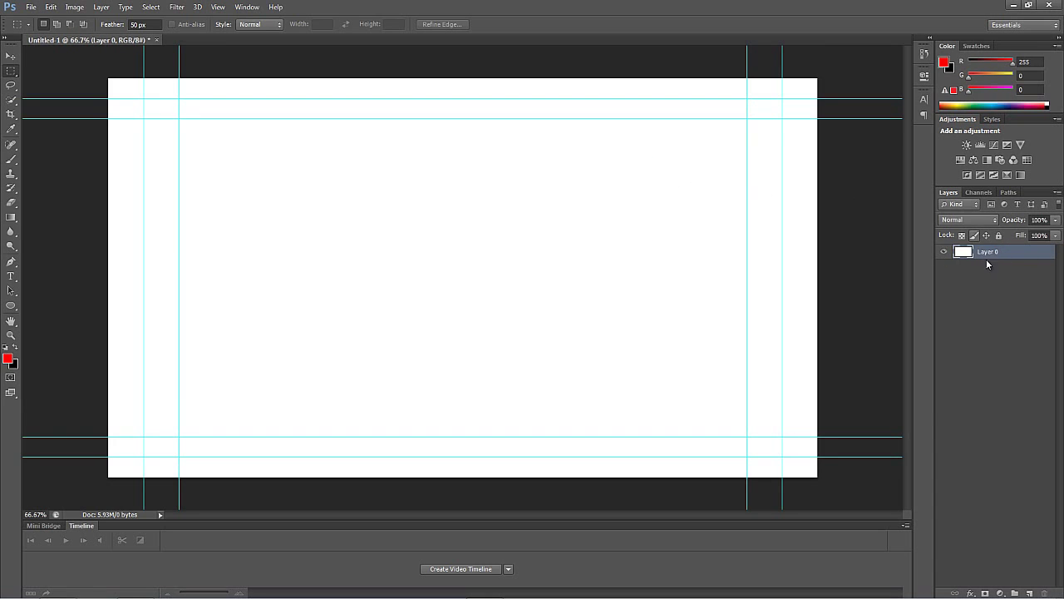
double_click(1027, 254)
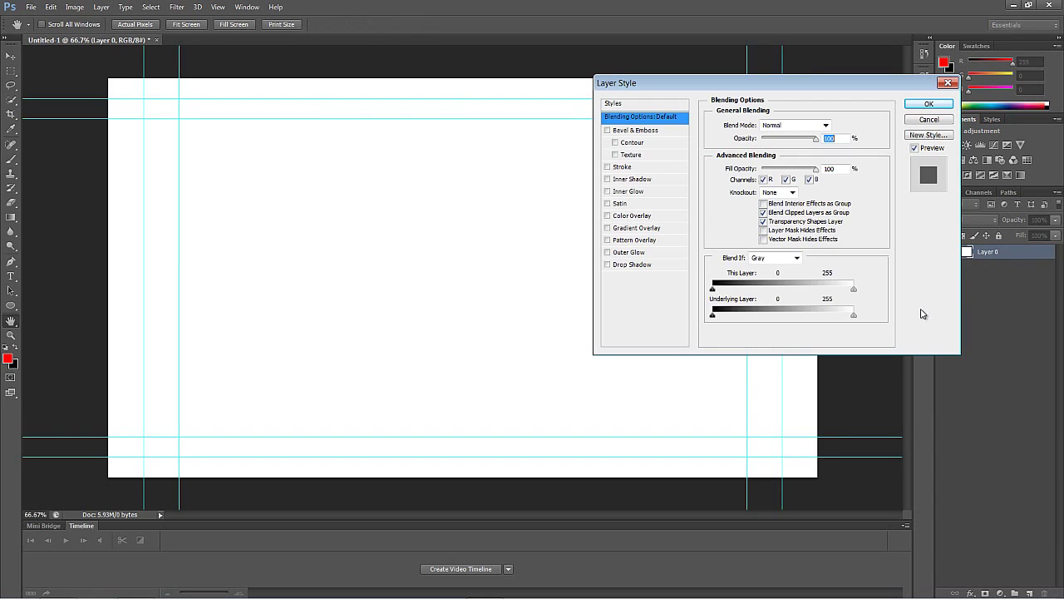
click(625, 240)
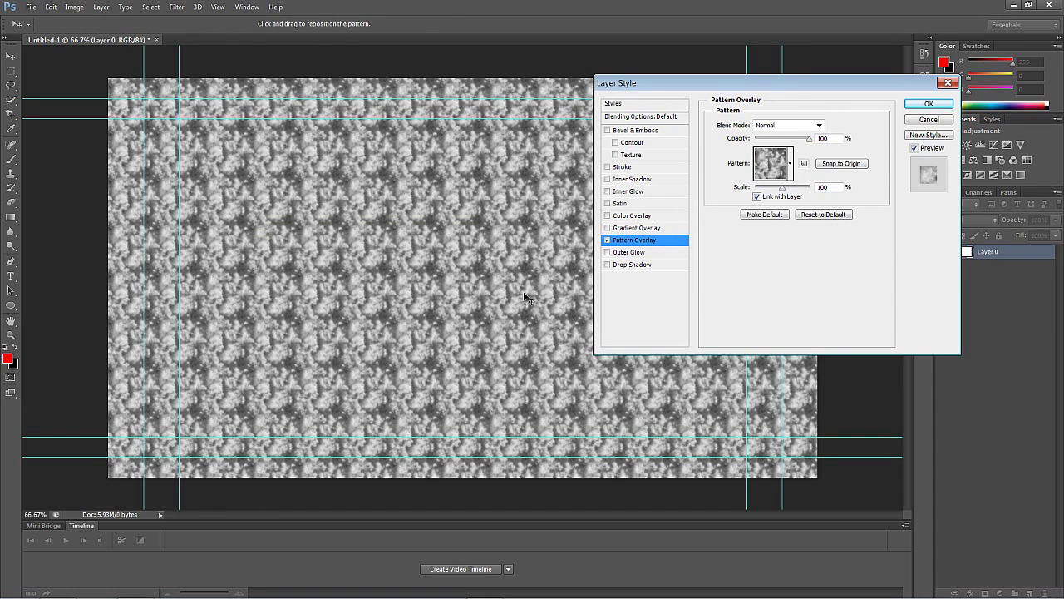
click(790, 164)
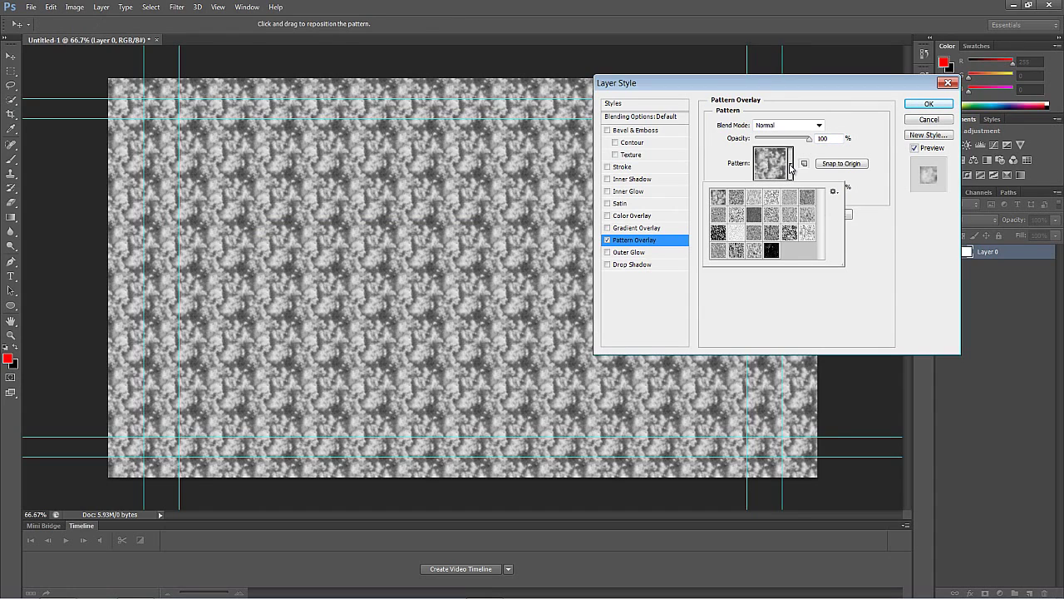
click(773, 252)
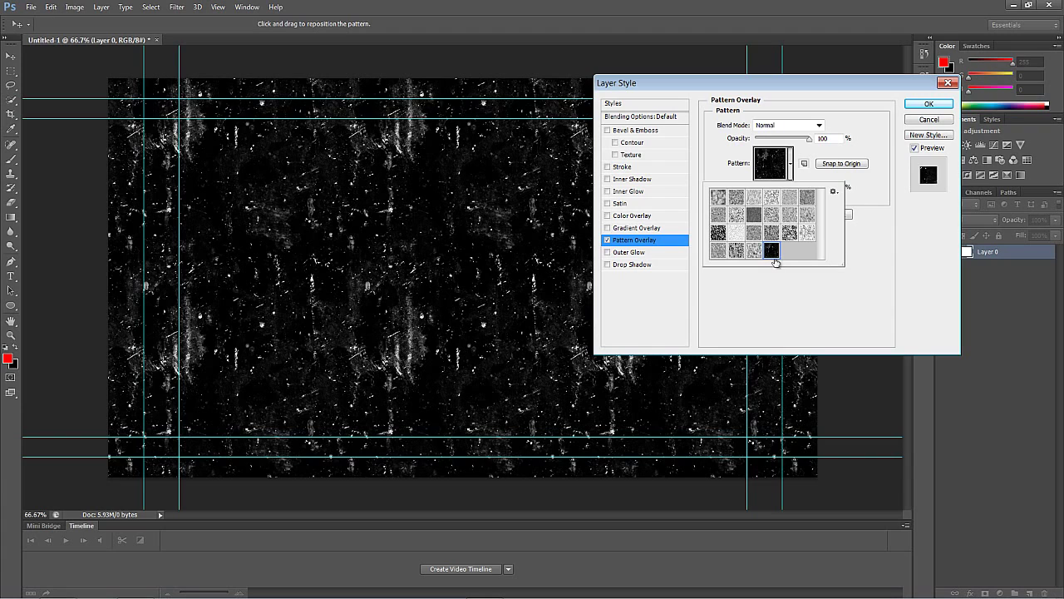
click(910, 104)
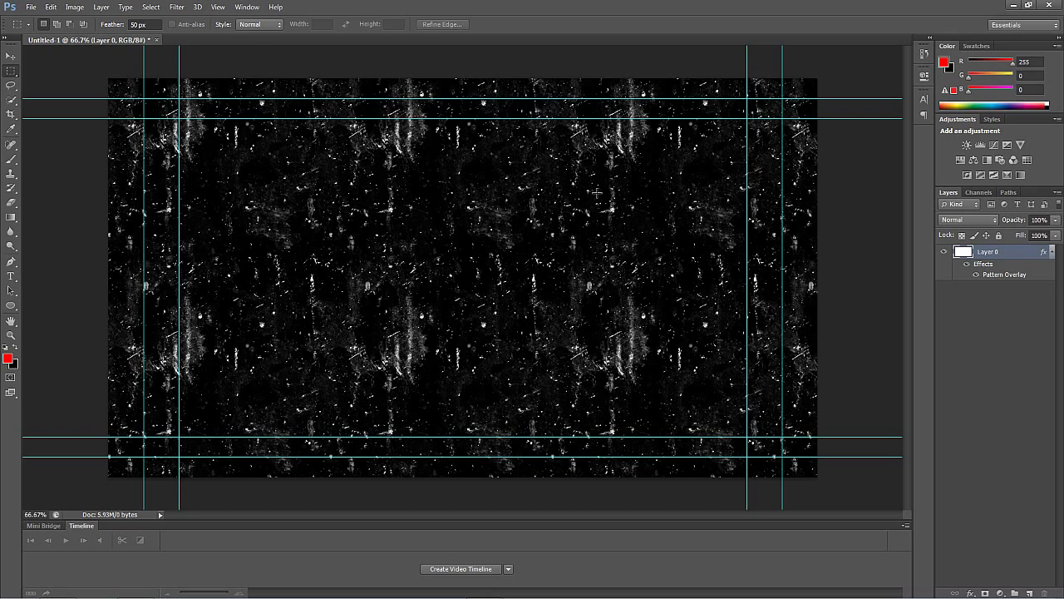
- Save the grunge image to the Desktop as a JPEG, named with the author's first name plus "Grunge1"
key(ctrl+shift+s)
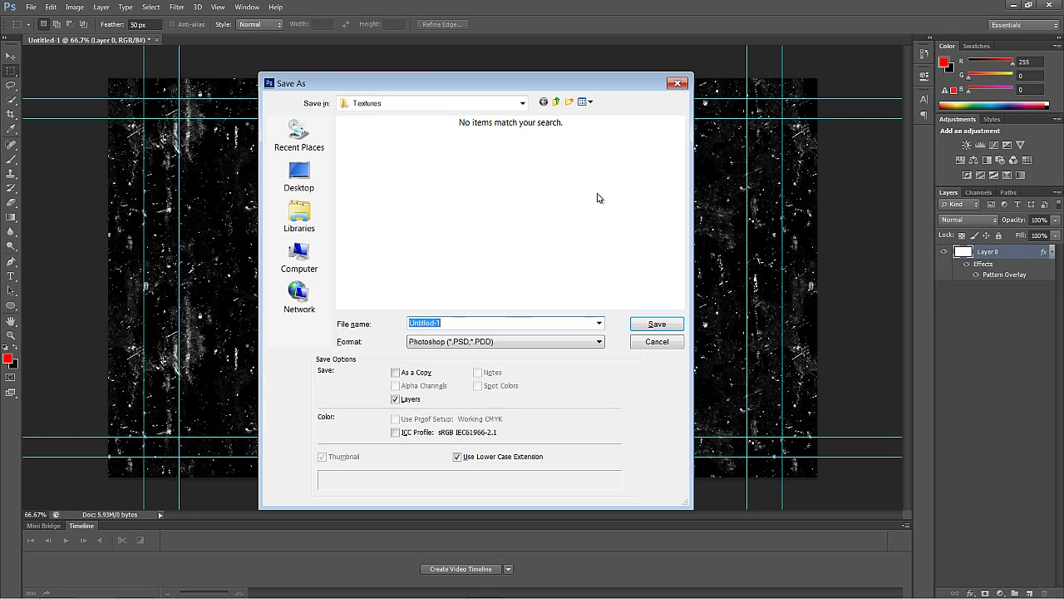
click(559, 102)
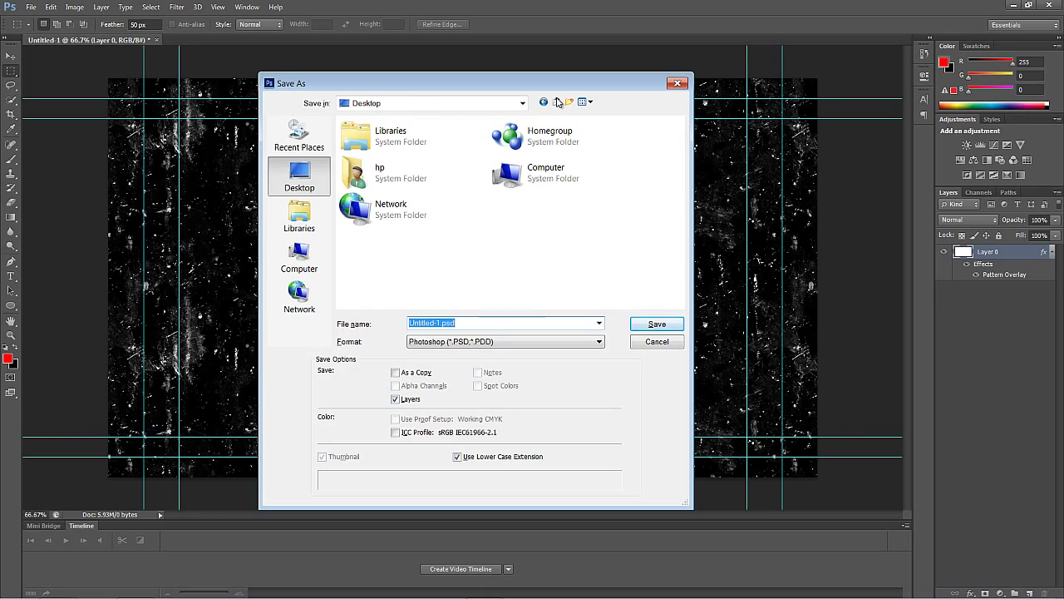
text(KevinsGrunge1)
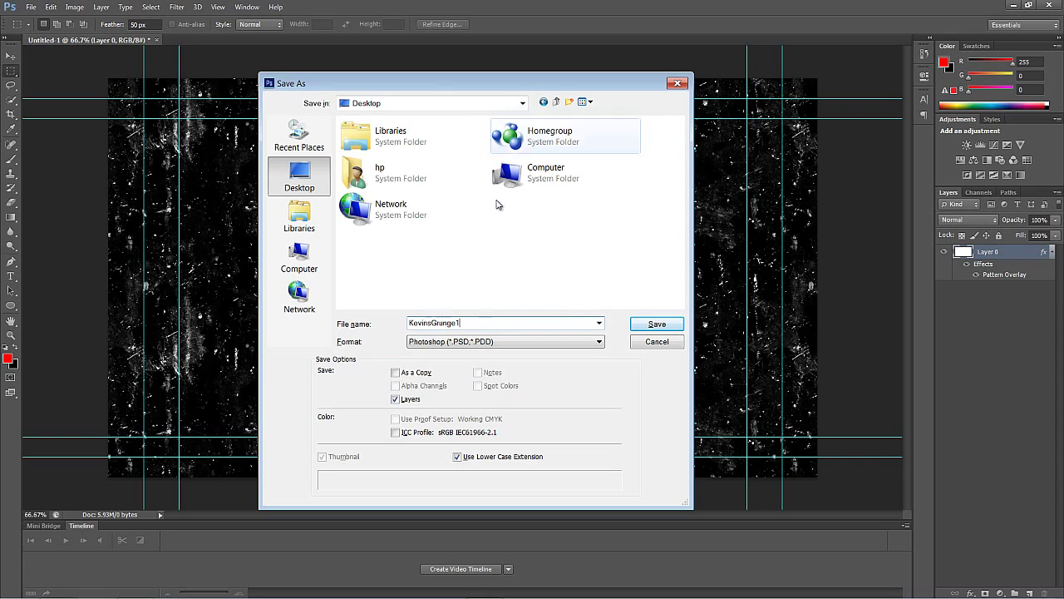
click(490, 341)
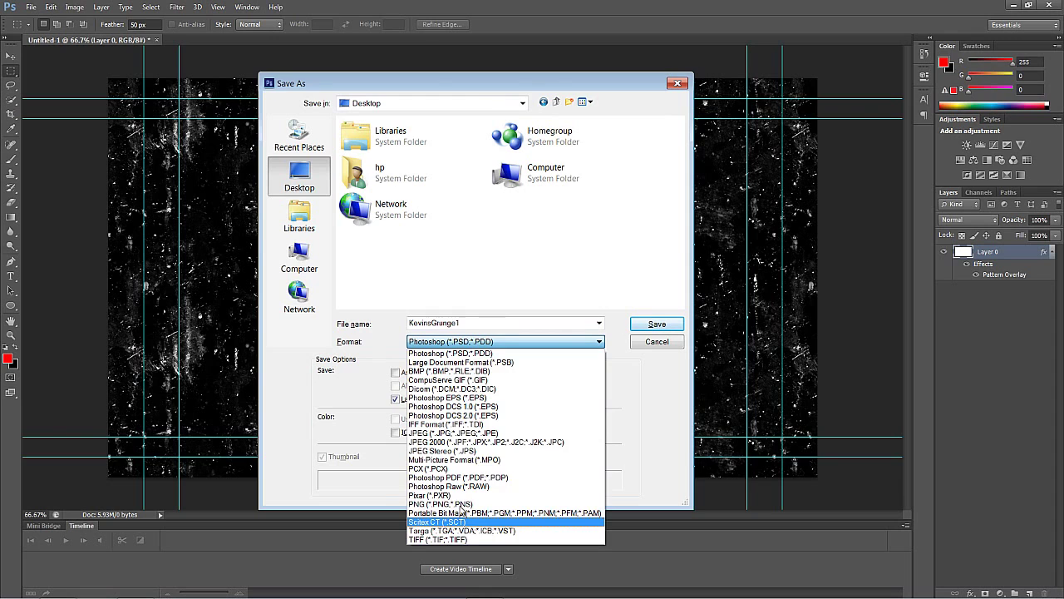
click(449, 433)
click(659, 323)
click(597, 157)
key(m)
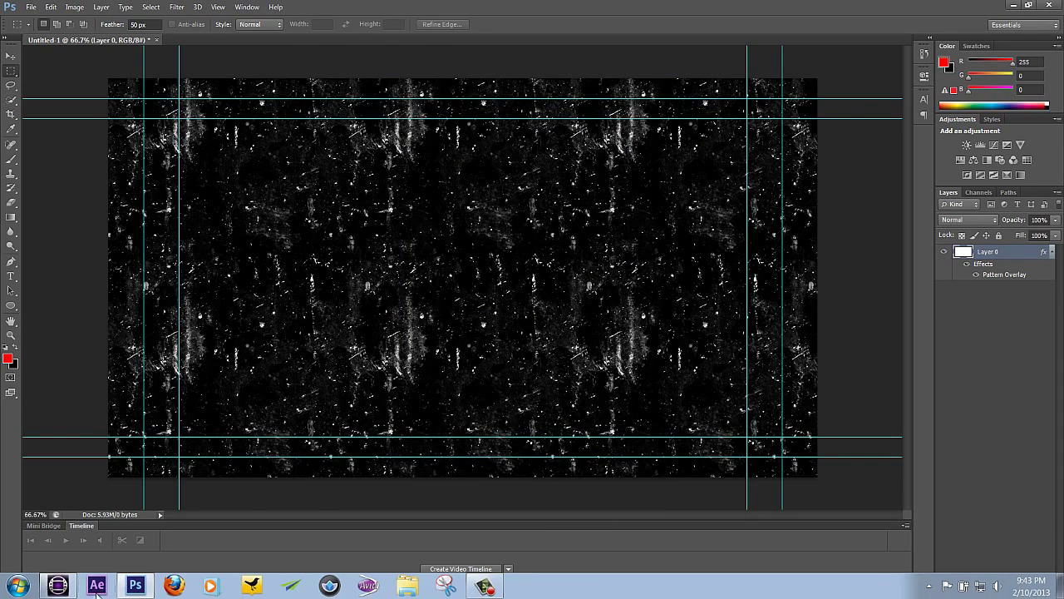
- Switch to Avid Symphony
click(58, 585)
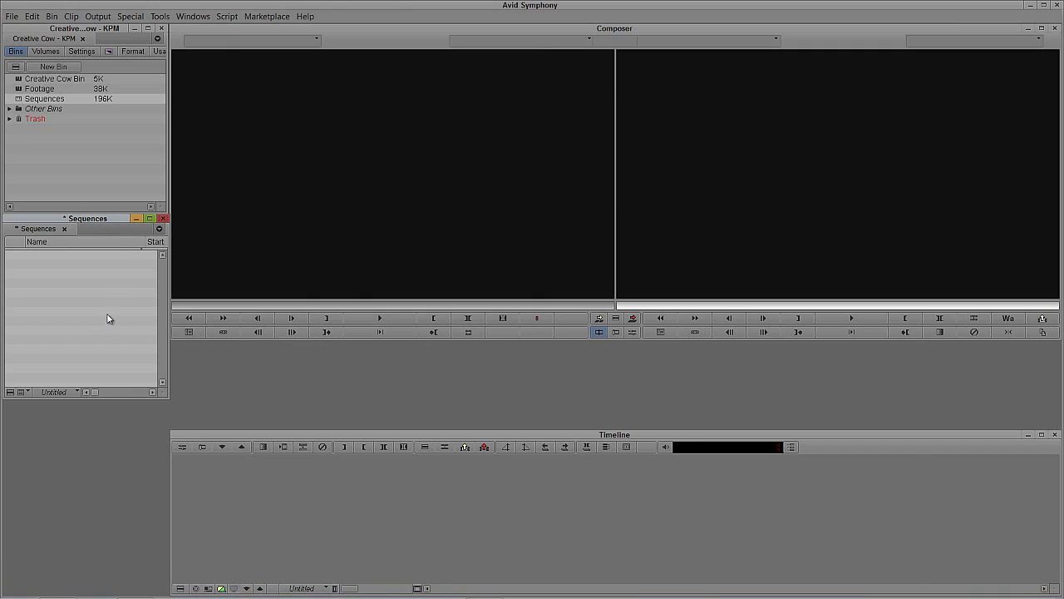
- Import the grunge JPEG from the Desktop into the Sequences bin, resized to fit the format raster, and load it into the source monitor
right_click(32, 275)
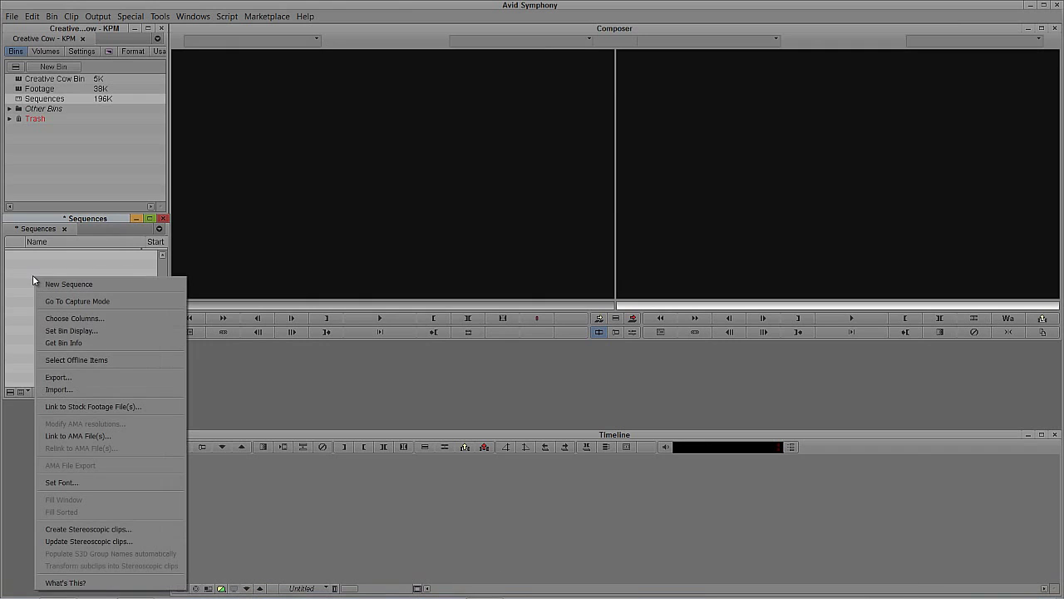
click(58, 389)
click(632, 297)
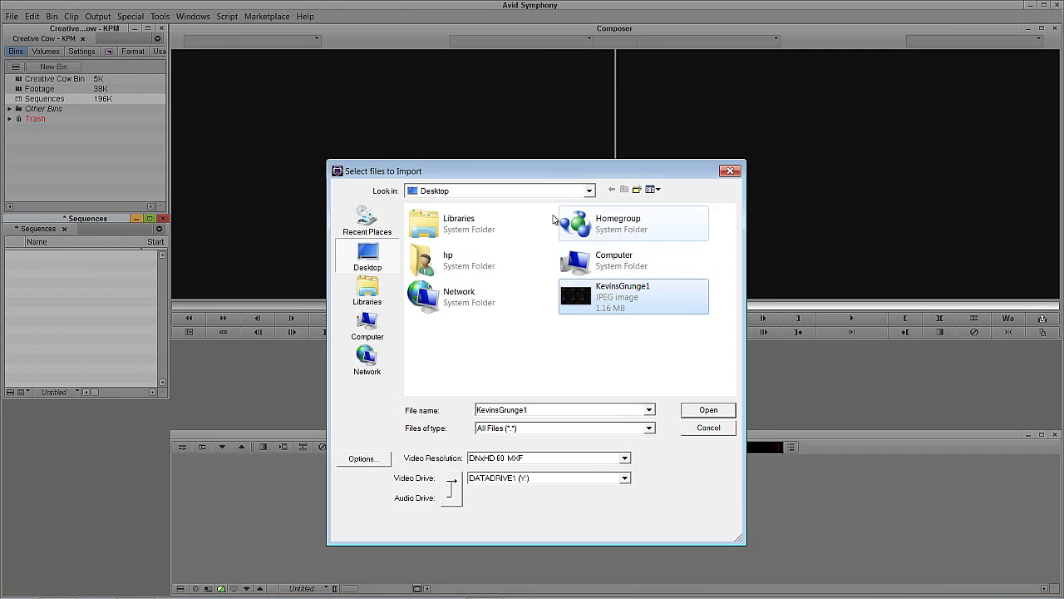
click(357, 459)
click(446, 248)
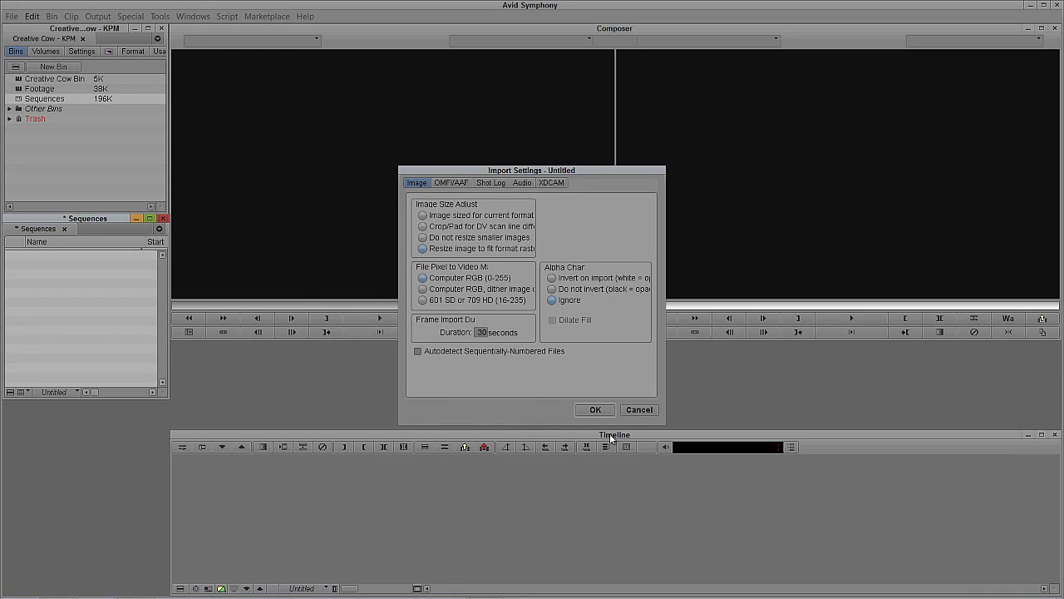
click(596, 409)
click(707, 410)
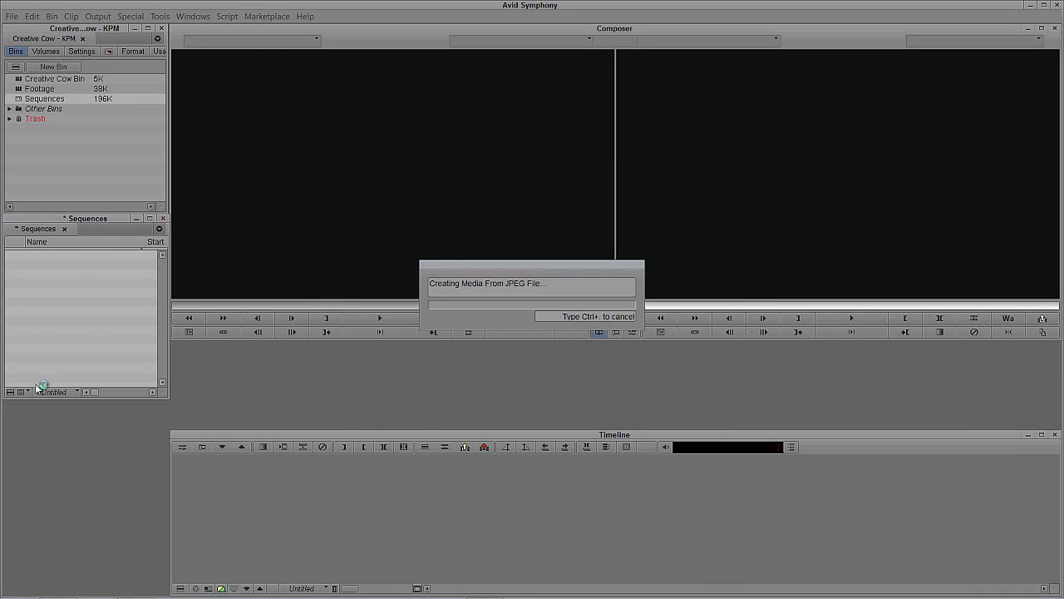
drag(21, 255, 312, 193)
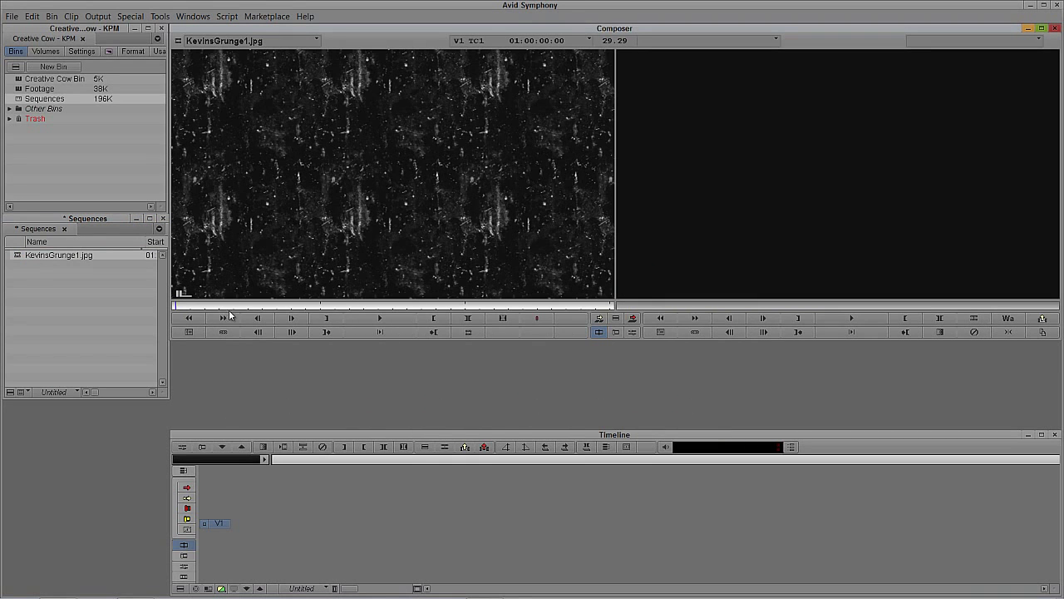
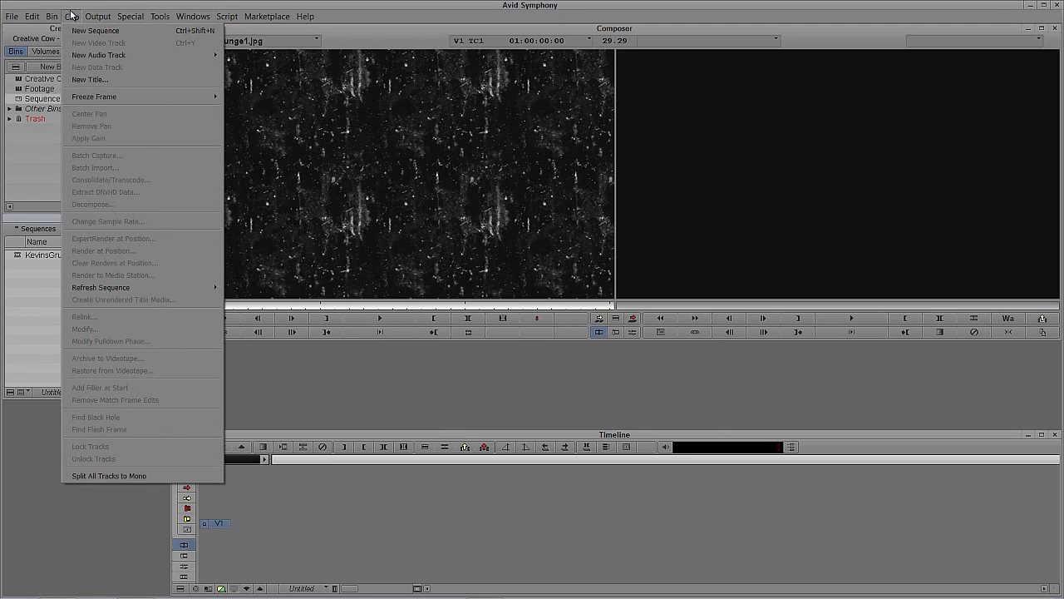
- Create a new title in Avid Marquee, with all toolbar buttons and the safe action/title guides shown
click(87, 79)
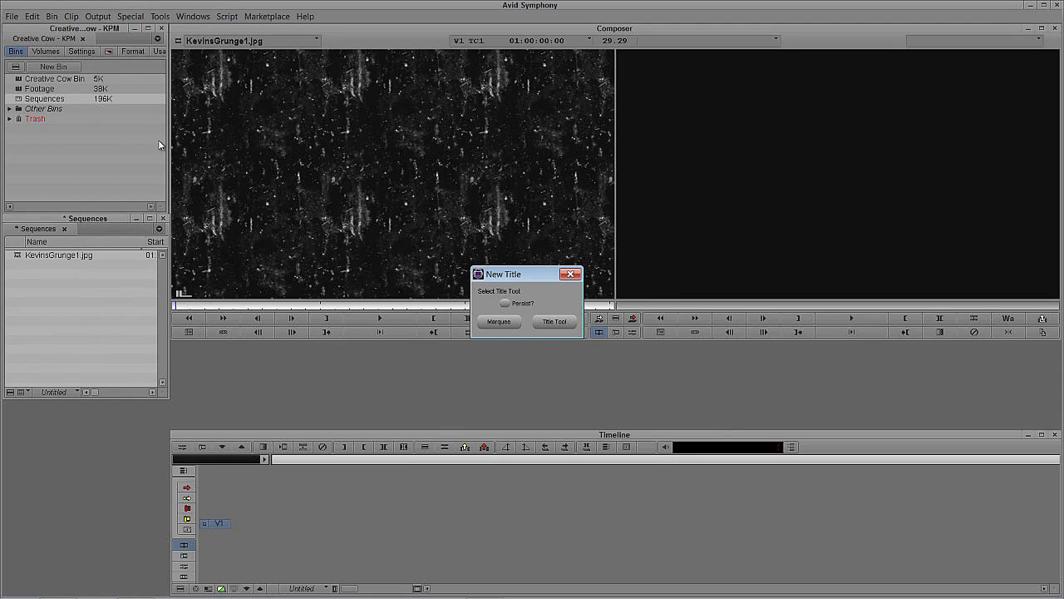
click(498, 322)
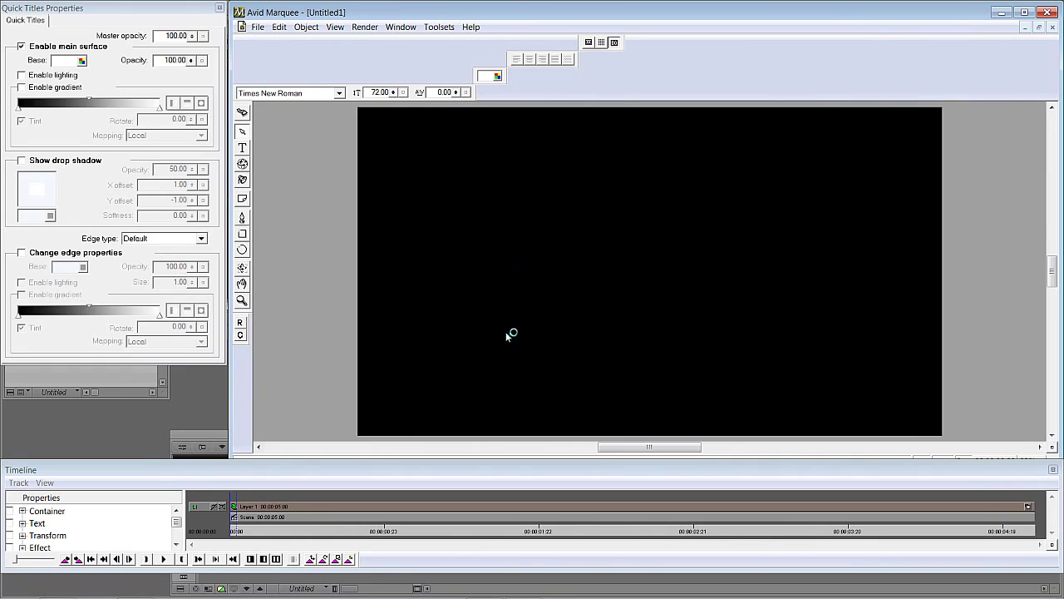
click(317, 26)
mouse_move(331, 28)
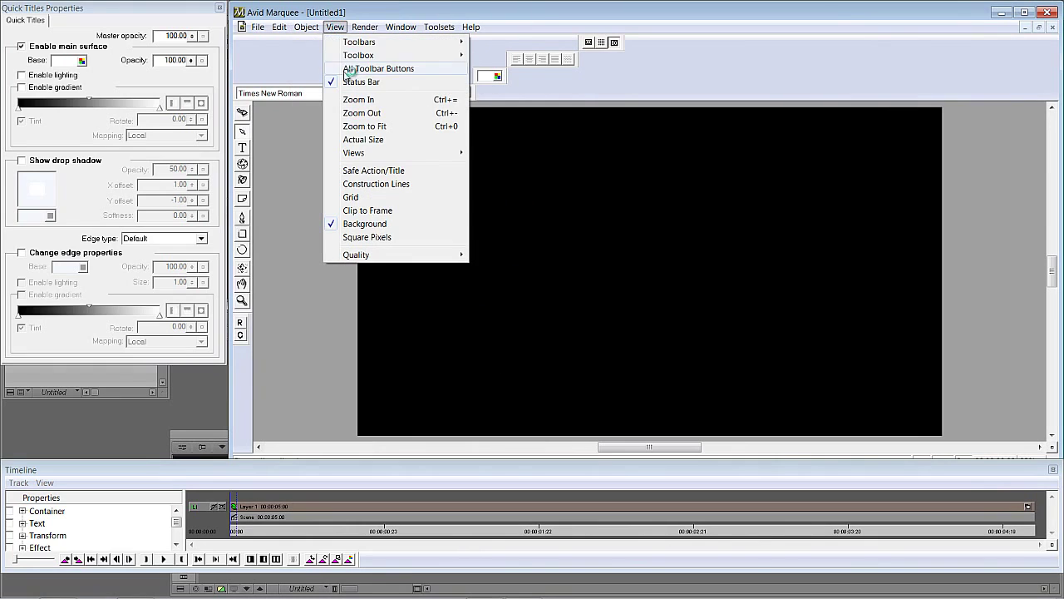
click(349, 68)
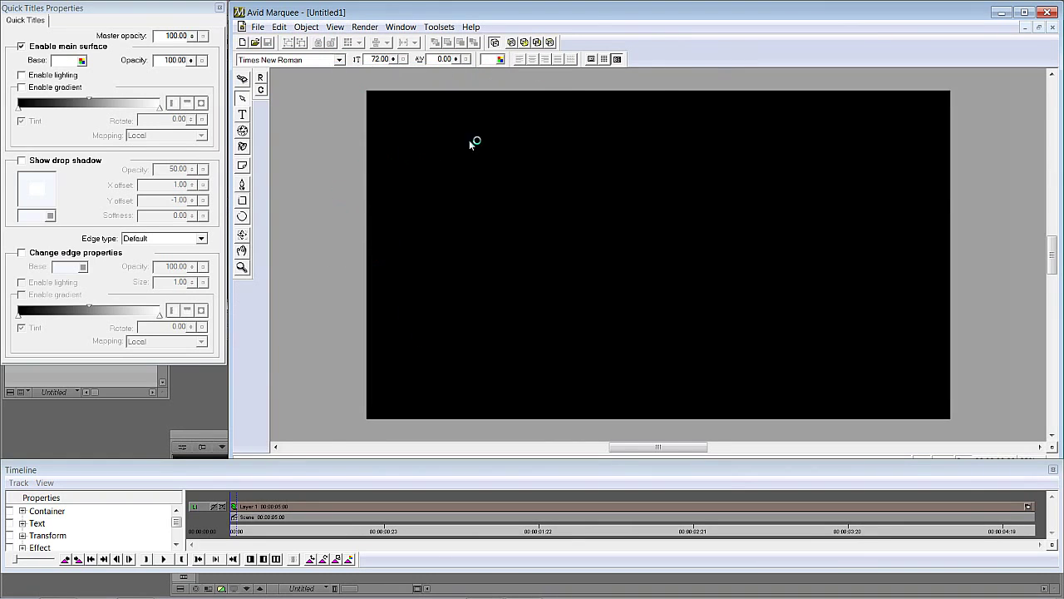
click(592, 59)
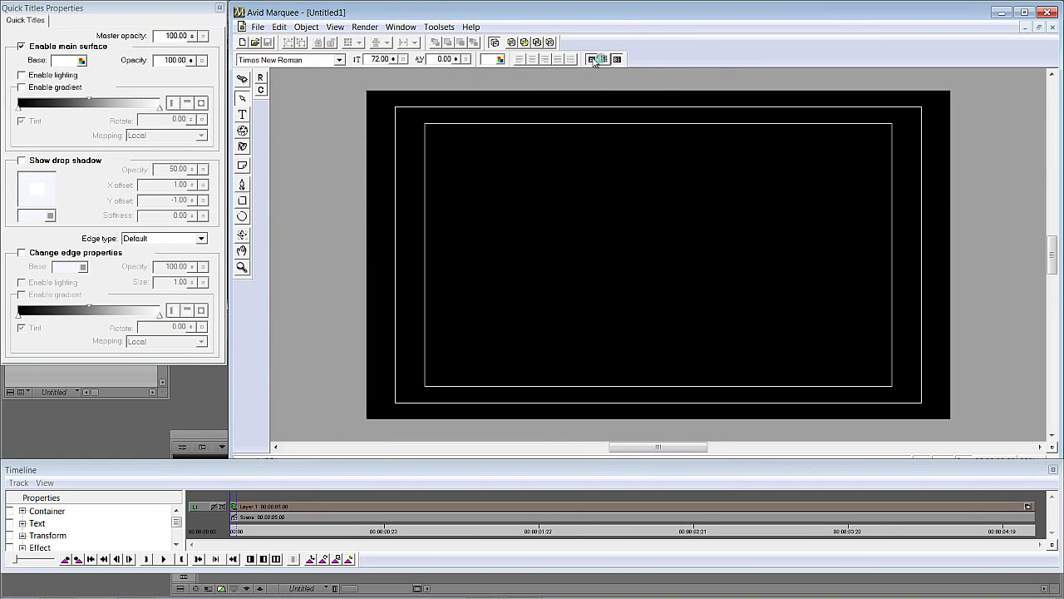
- Add the text "DIE HARDEST" in capitals near the inner safe area's left edge
click(242, 114)
click(439, 239)
key(Caps_Lock)
text(DIE HAR)
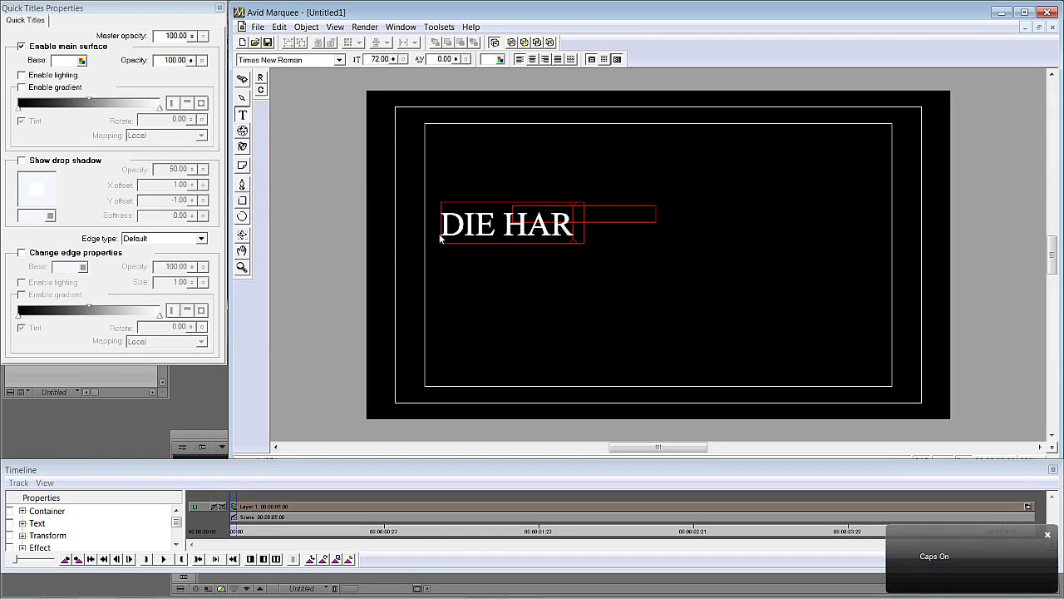
text(DEST)
- Set the font of the entire title text to Impact
key(ctrl+a)
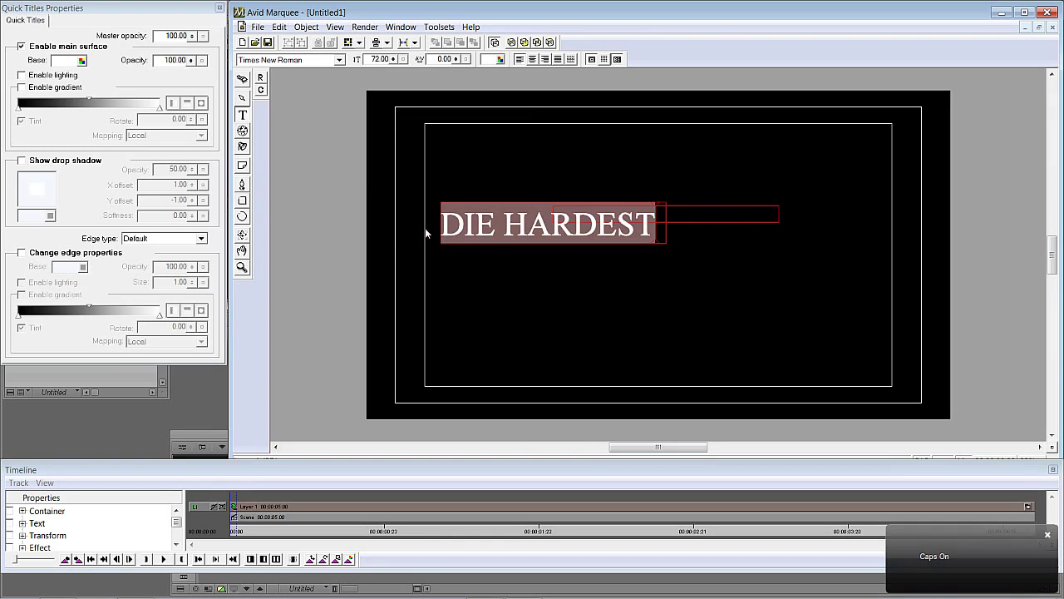
click(299, 62)
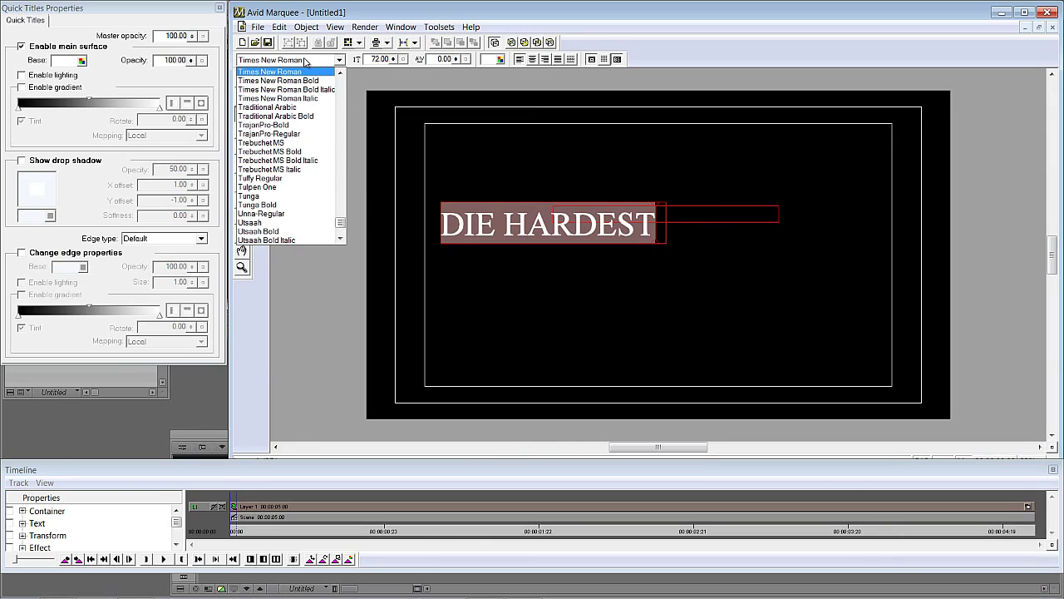
text(Impact)
key(Return)
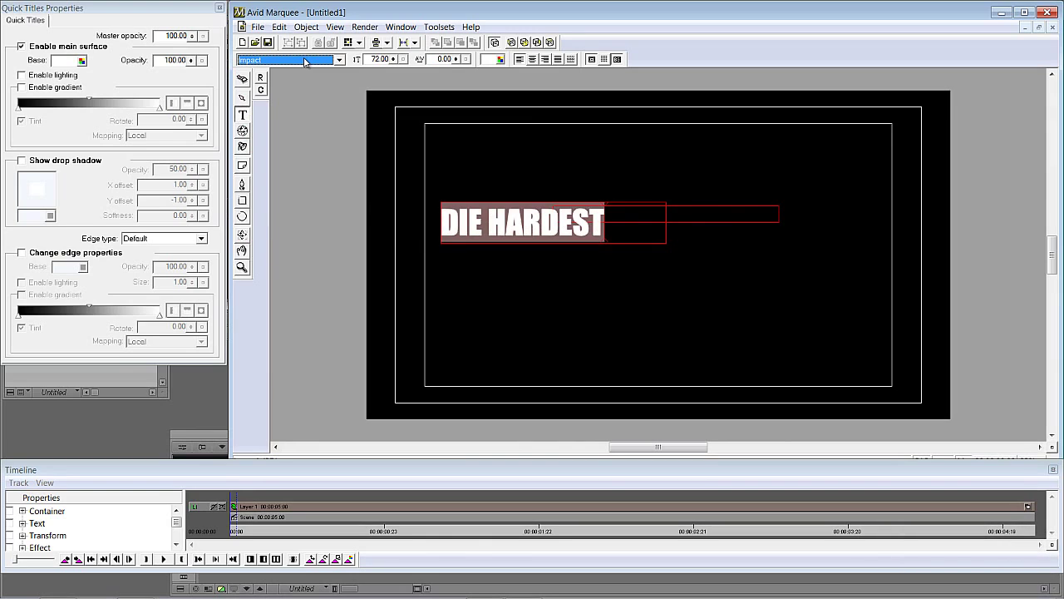
click(275, 135)
- Move the title text and widen its box to the safe action area, enlarging the text to size 230.40 on one line
click(242, 97)
click(539, 228)
drag(539, 228, 522, 224)
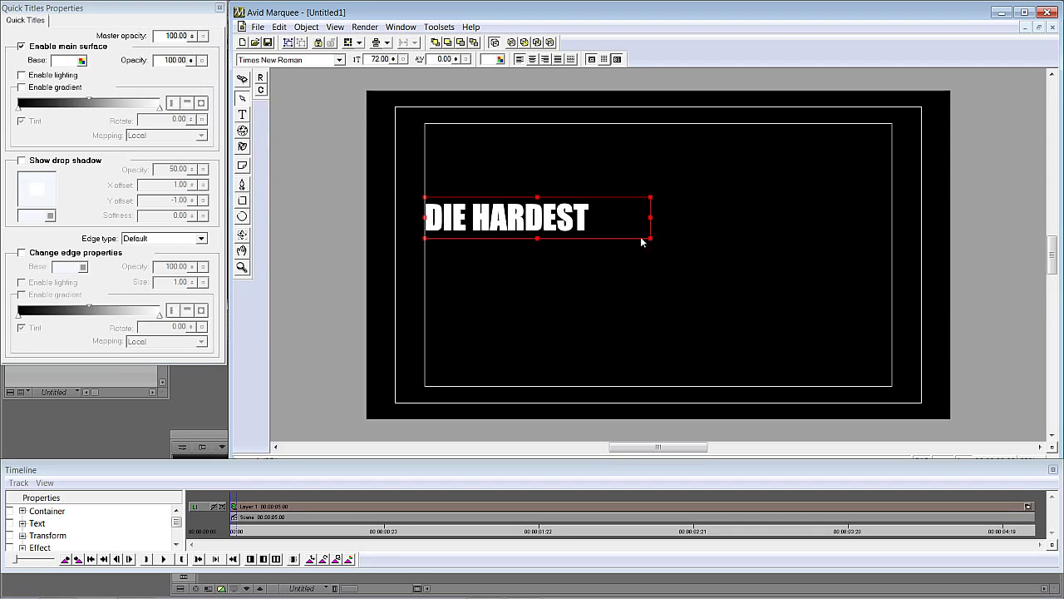
drag(650, 240, 888, 301)
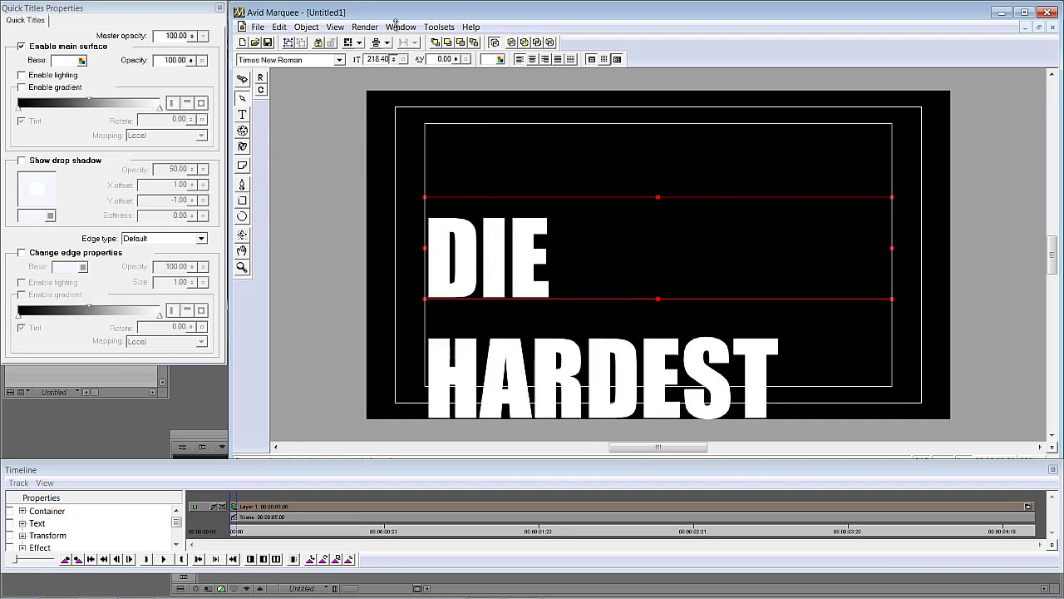
drag(473, 273, 445, 260)
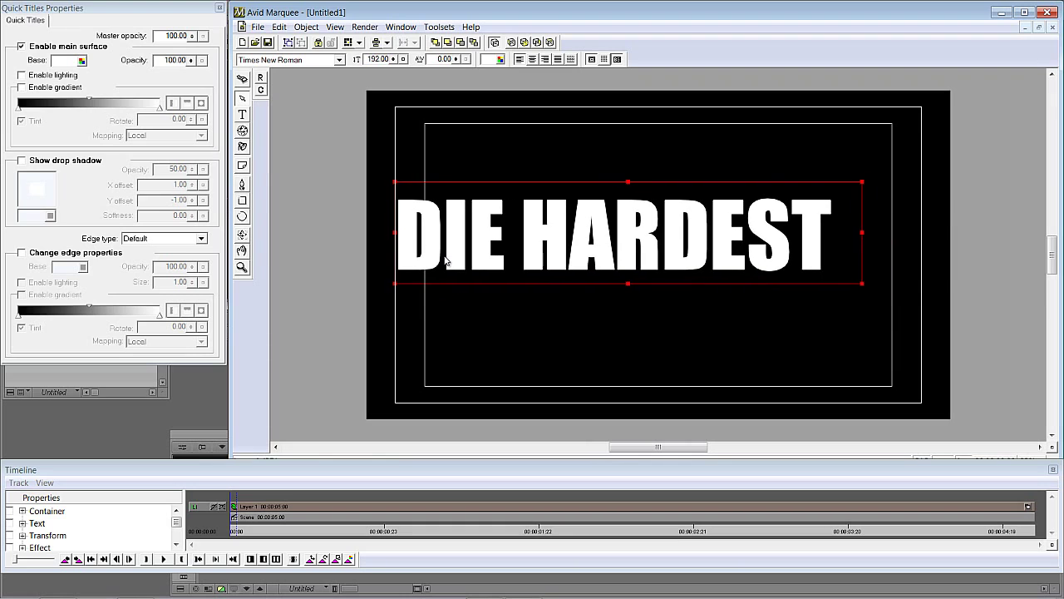
drag(862, 287, 923, 321)
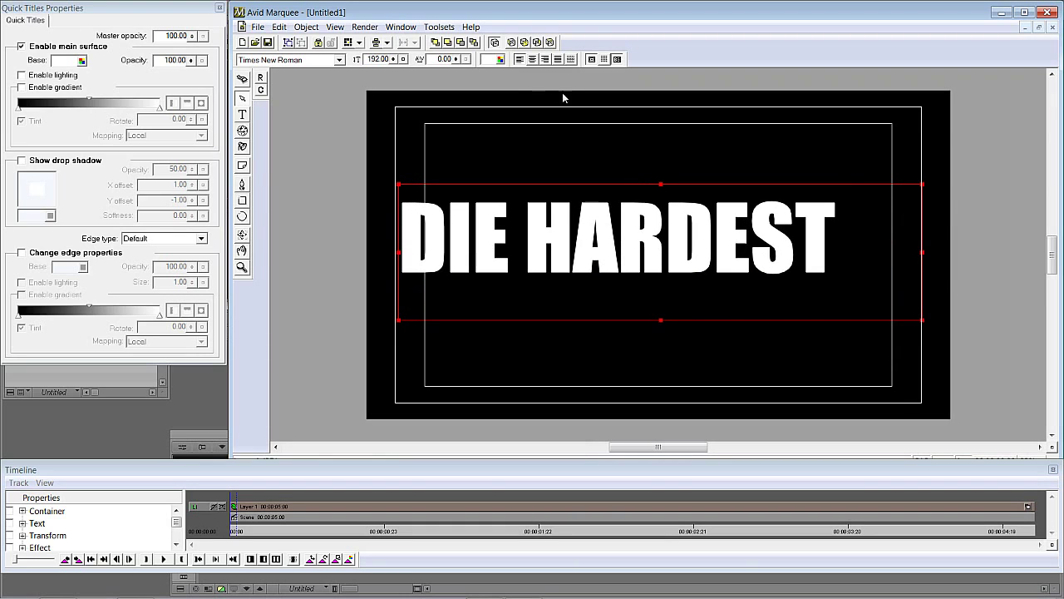
drag(394, 68, 338, 388)
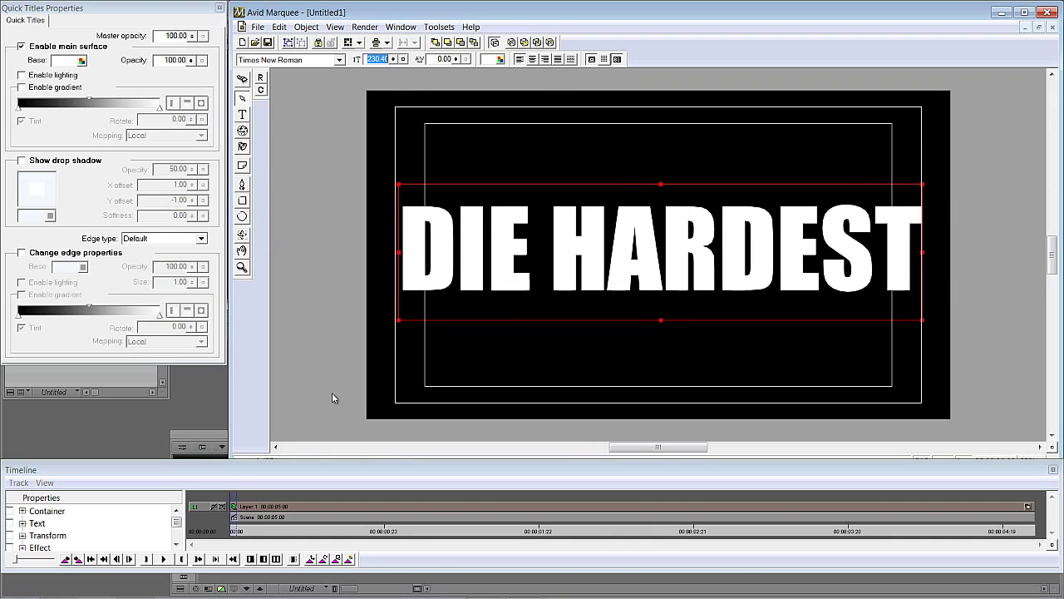
- Switch to the Basic toolset and show all of its toolbar buttons
click(439, 27)
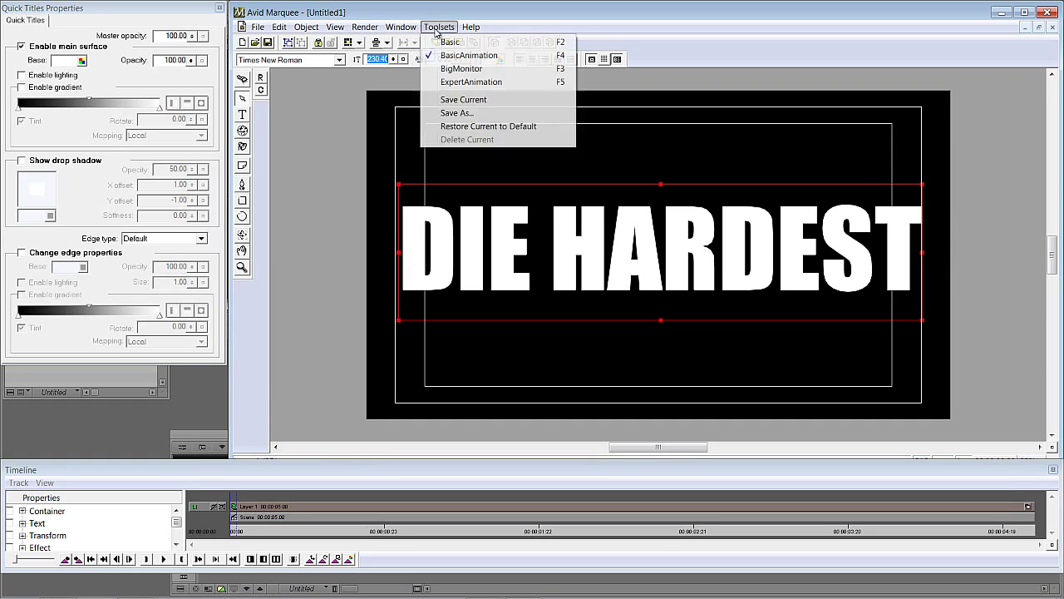
click(437, 39)
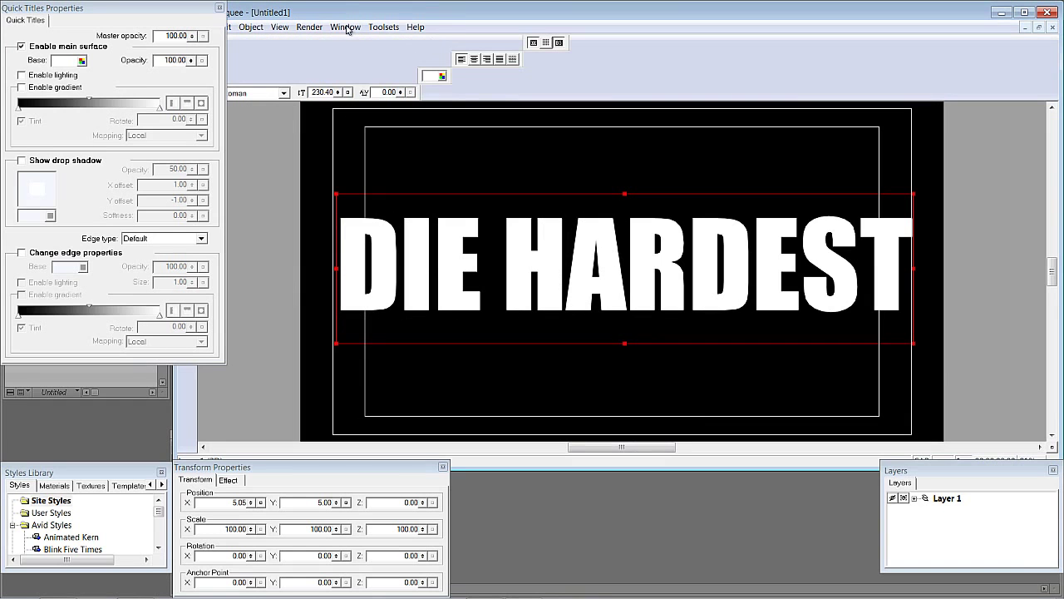
click(309, 27)
mouse_move(280, 26)
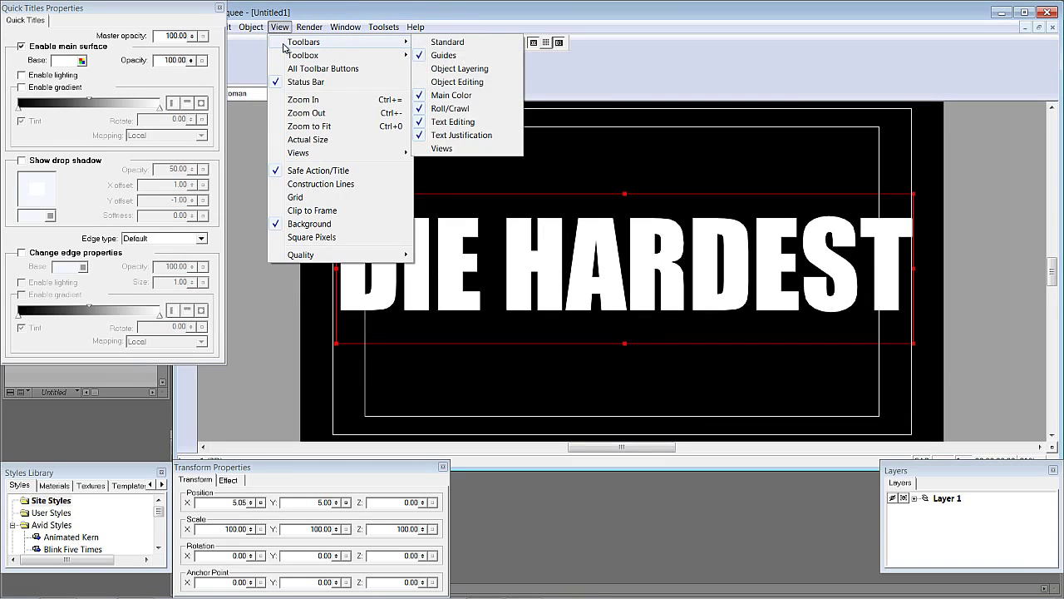
click(316, 69)
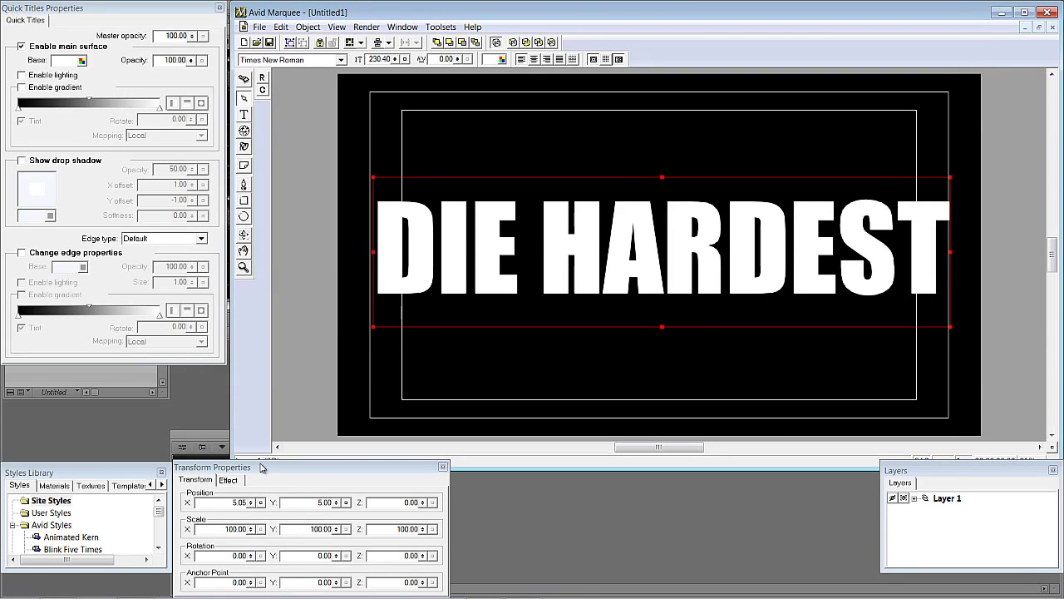
- Stretch the title text vertically to a Y scale of 298.67, reposition it within the frame, and close the transform properties
drag(307, 468, 286, 372)
drag(314, 432, 308, 198)
drag(549, 196, 541, 217)
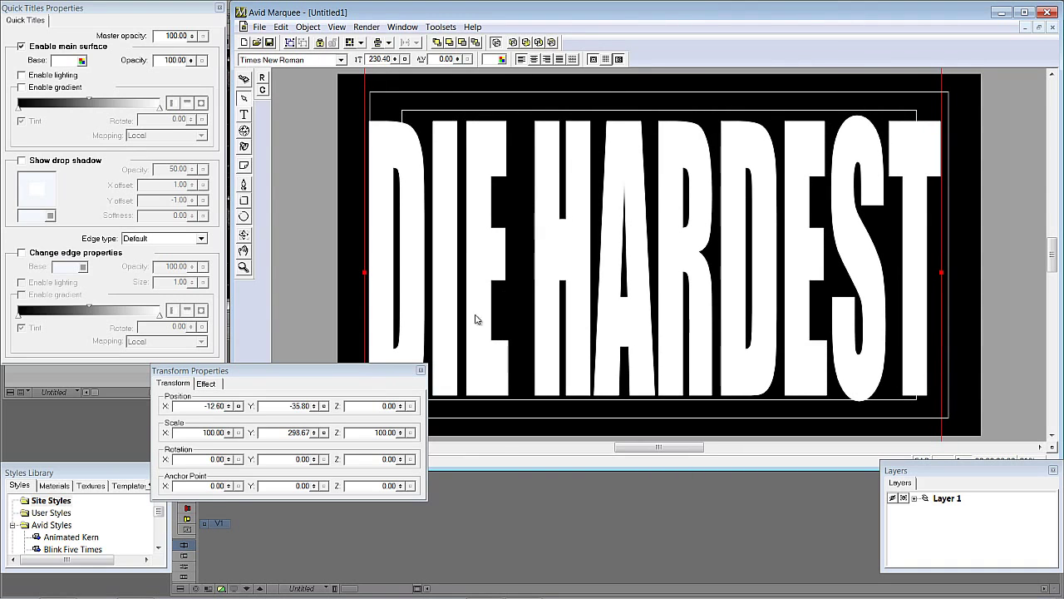
click(421, 369)
- Save the title to the Sequences bin as "Die Hardest"
click(259, 27)
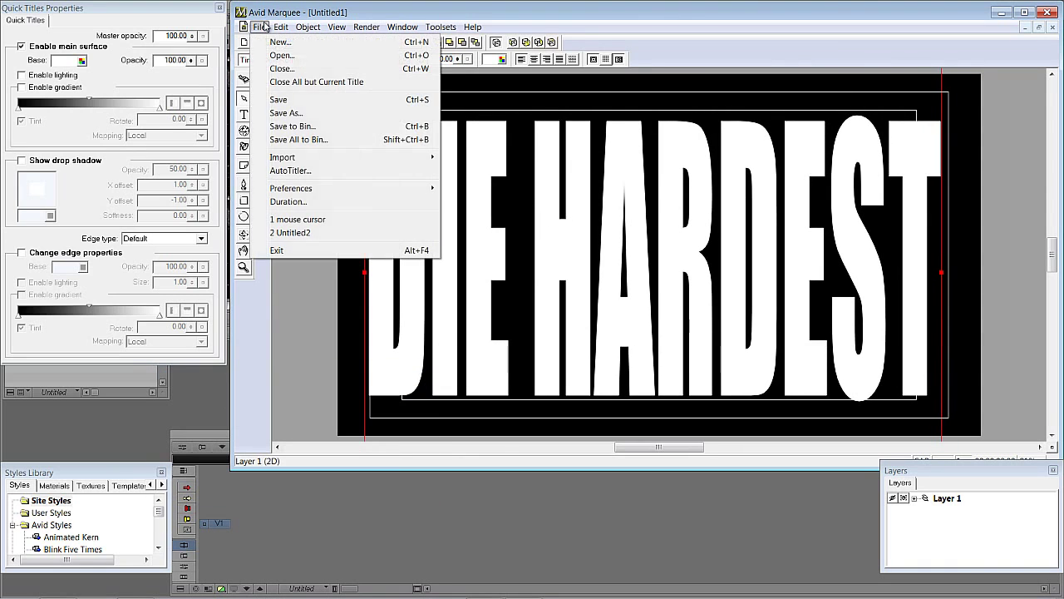
click(274, 139)
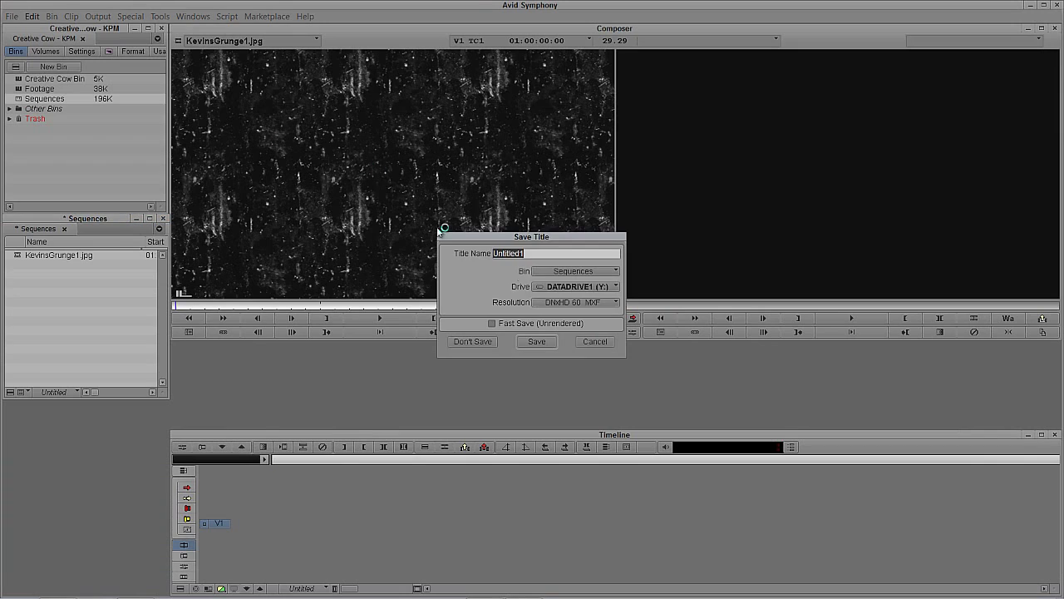
text(d)
text(D)
key(Caps_Lock)
text(ie Har)
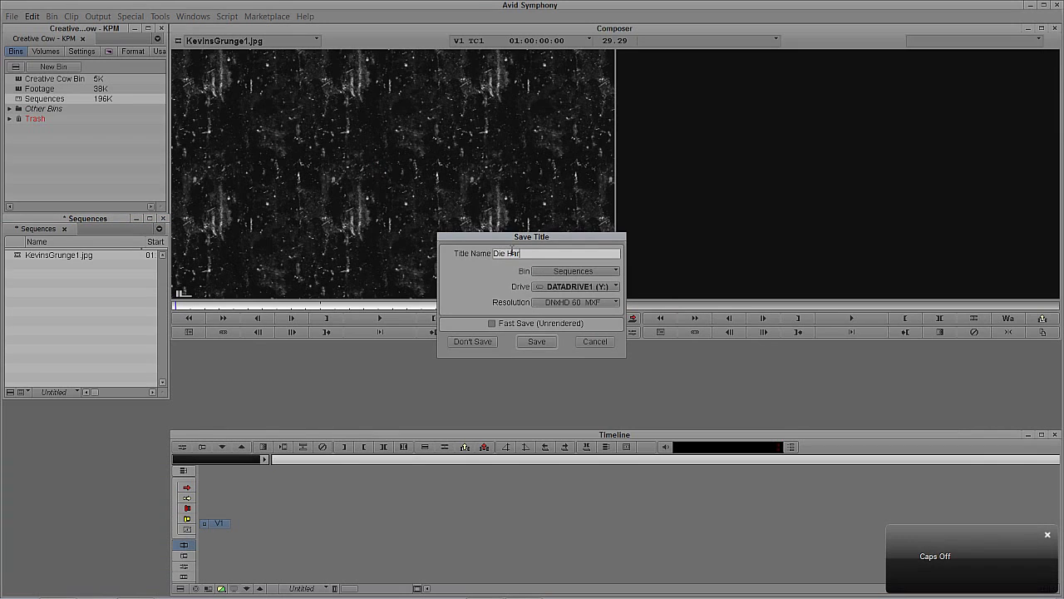
click(536, 341)
- Mark the title clip from 01:00:33:01 to 01:00:53:01 and edit it into a new sequence
click(295, 305)
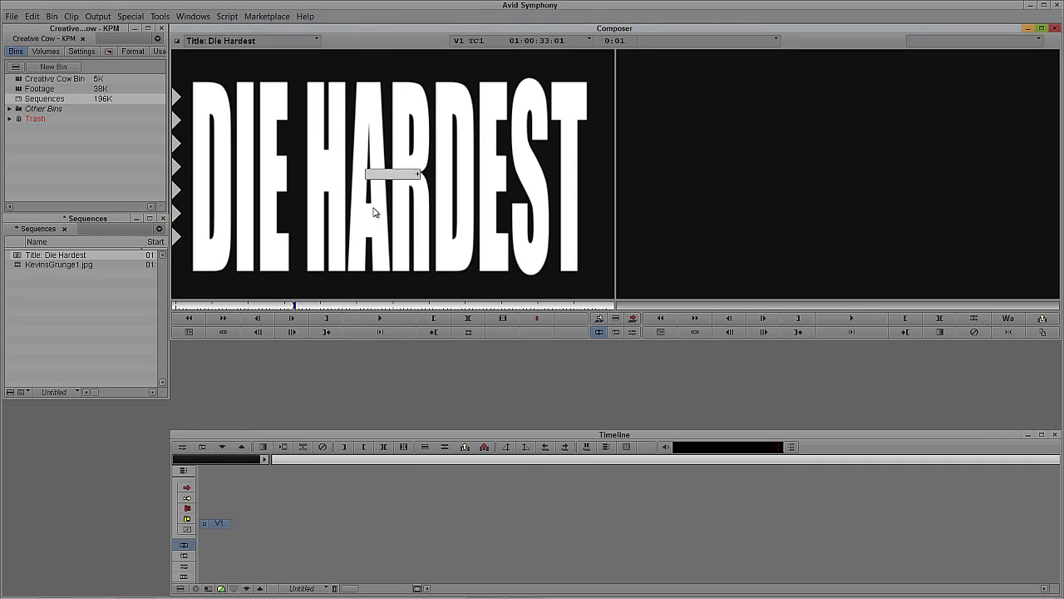
key(Num_Lock)
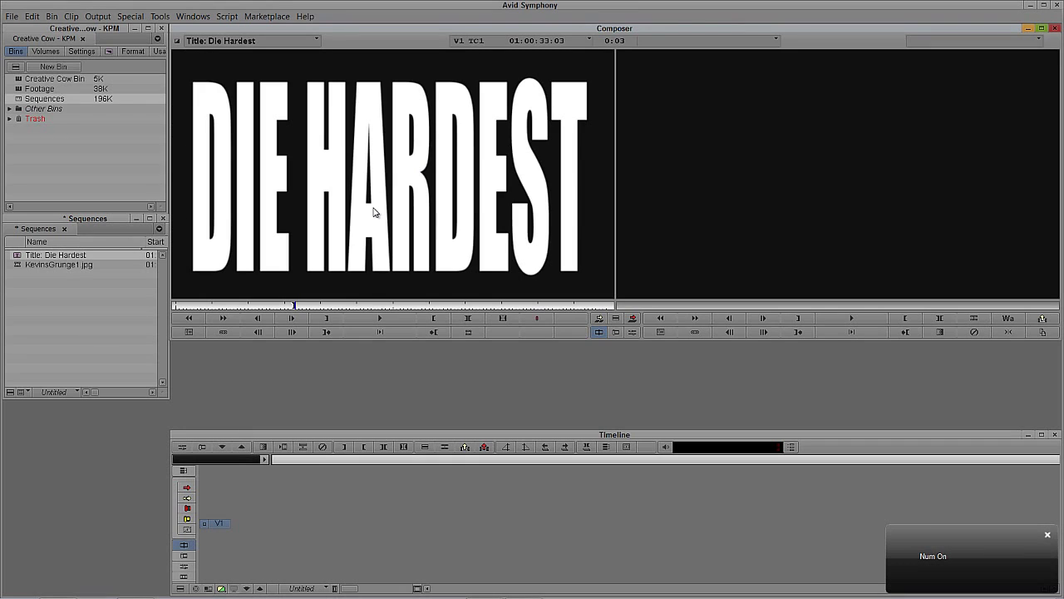
text(5301)
key(Return)
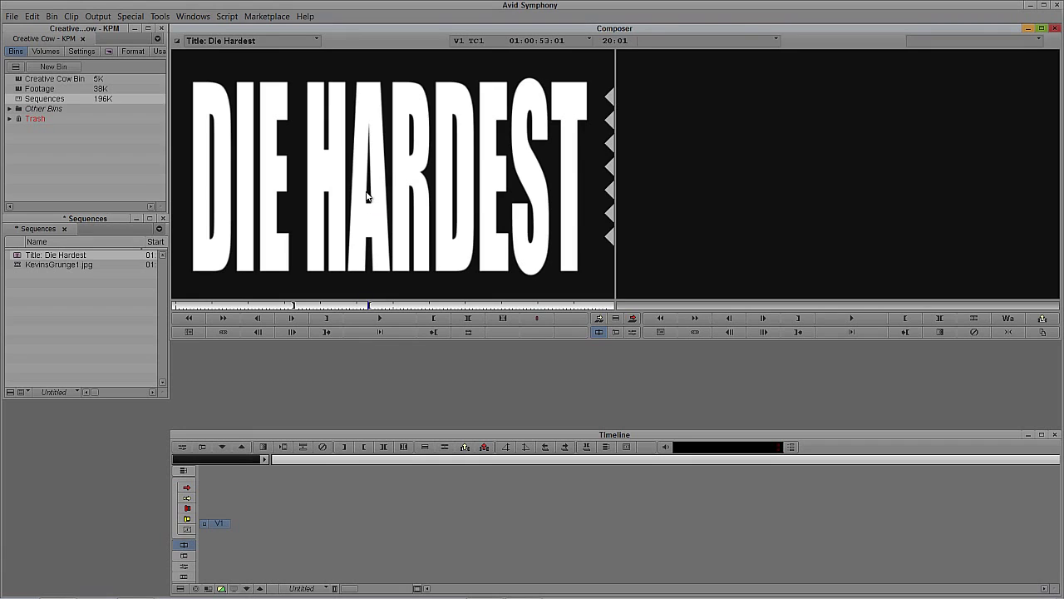
key(b)
click(543, 504)
drag(545, 505, 464, 504)
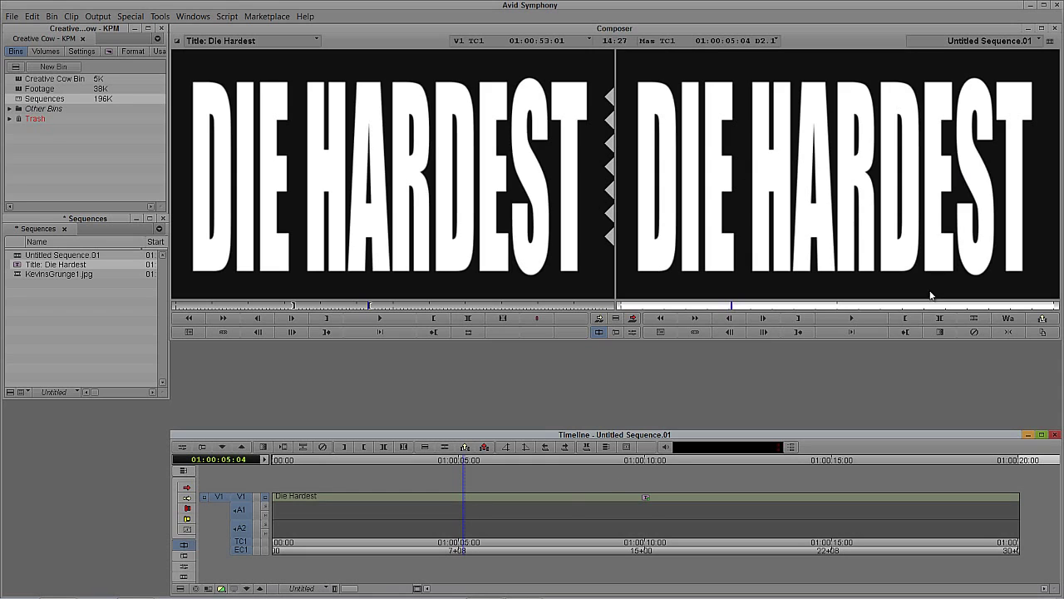
- Expand the Die Hardest title's nested tracks and overwrite its graphic fill with KevinsGrunge1.jpg, marked in at 01:00:01:25
ctrl+double_click(348, 496)
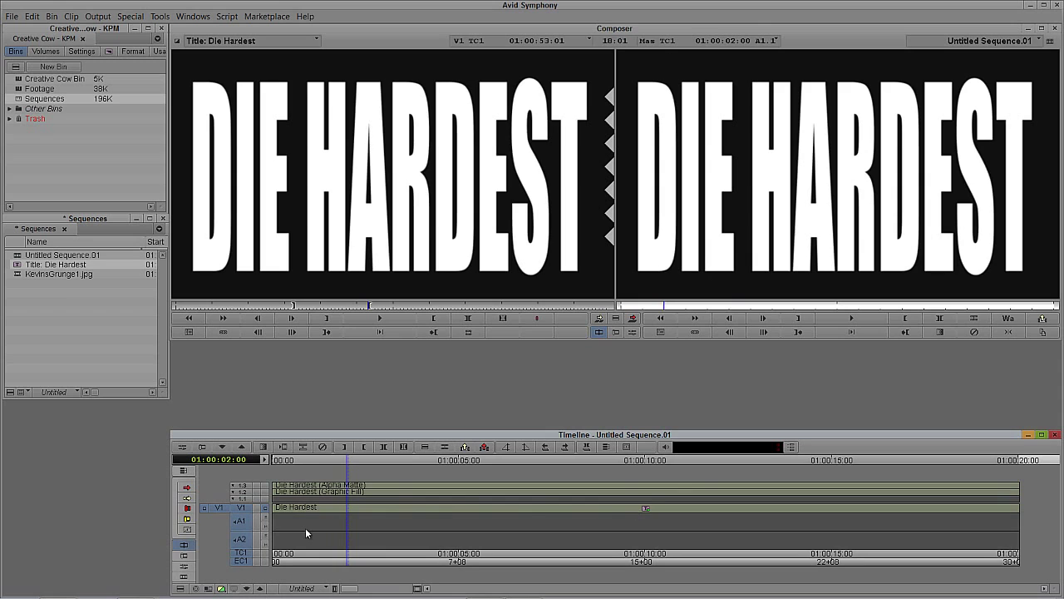
drag(22, 274, 333, 249)
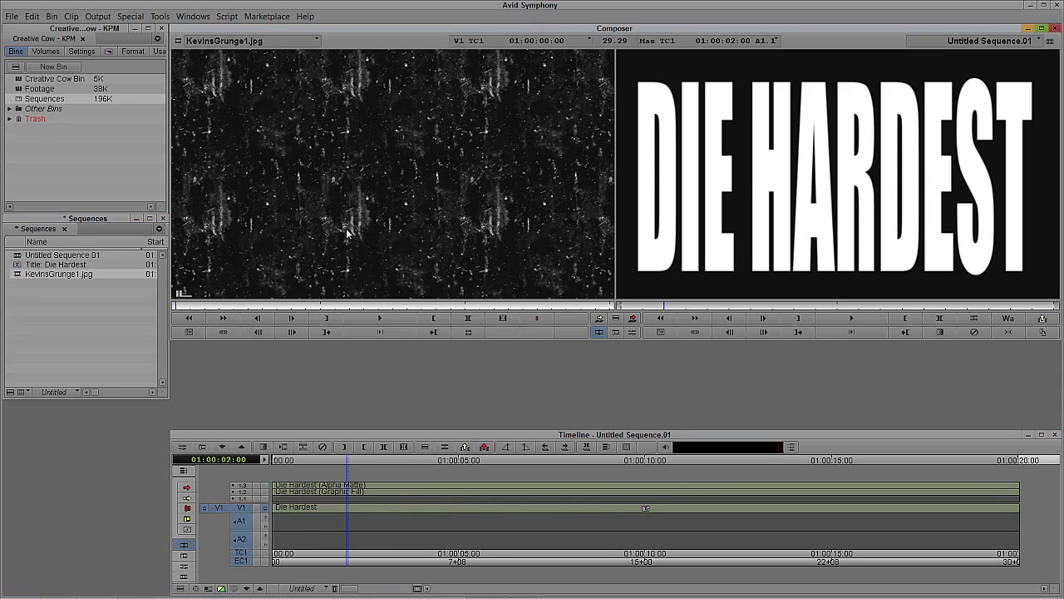
click(207, 305)
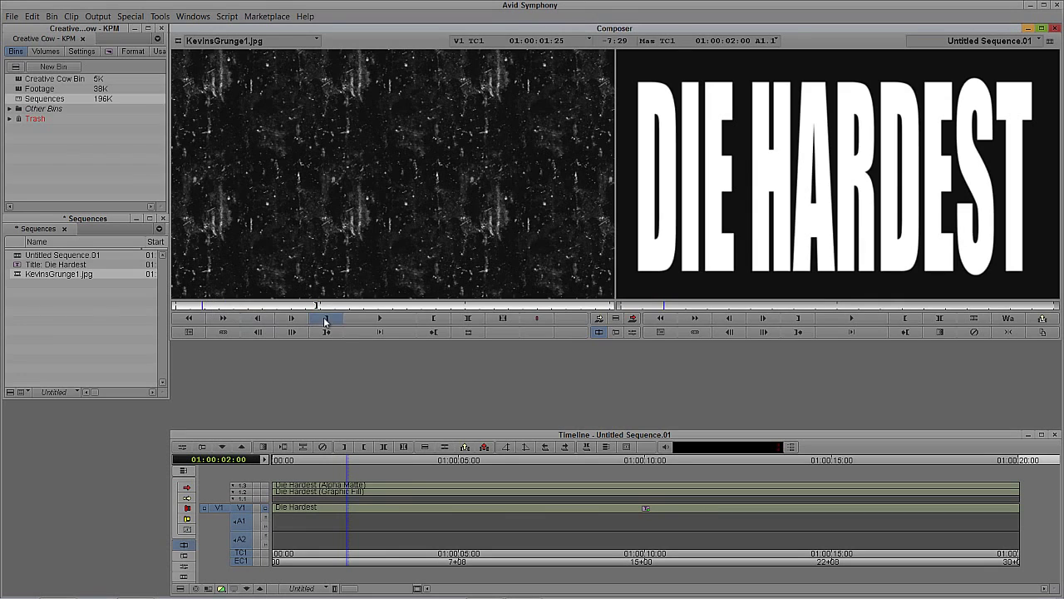
click(326, 319)
click(355, 493)
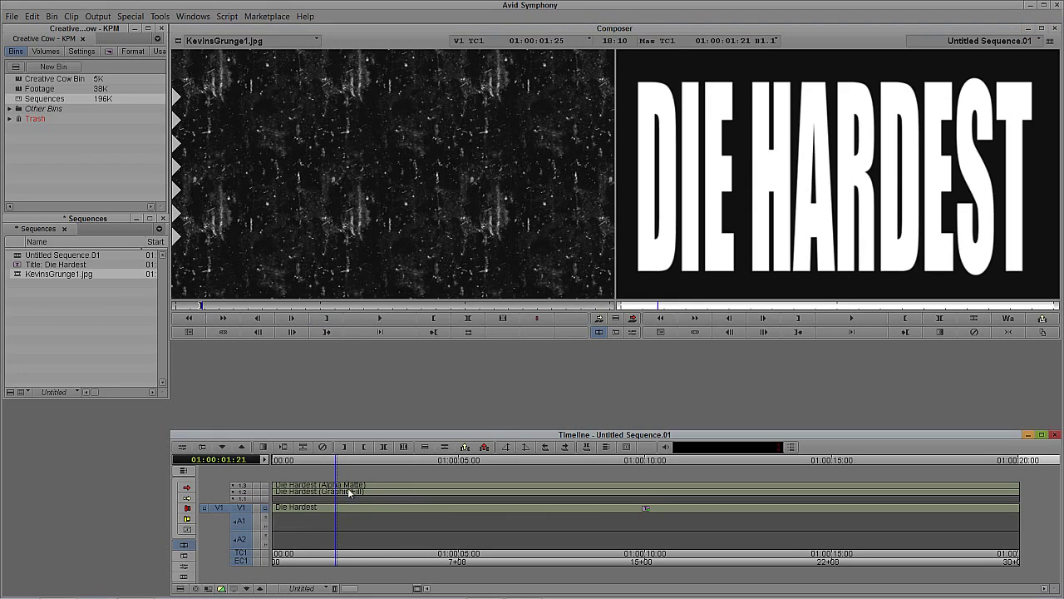
drag(221, 508, 243, 491)
key(b)
drag(358, 504, 384, 501)
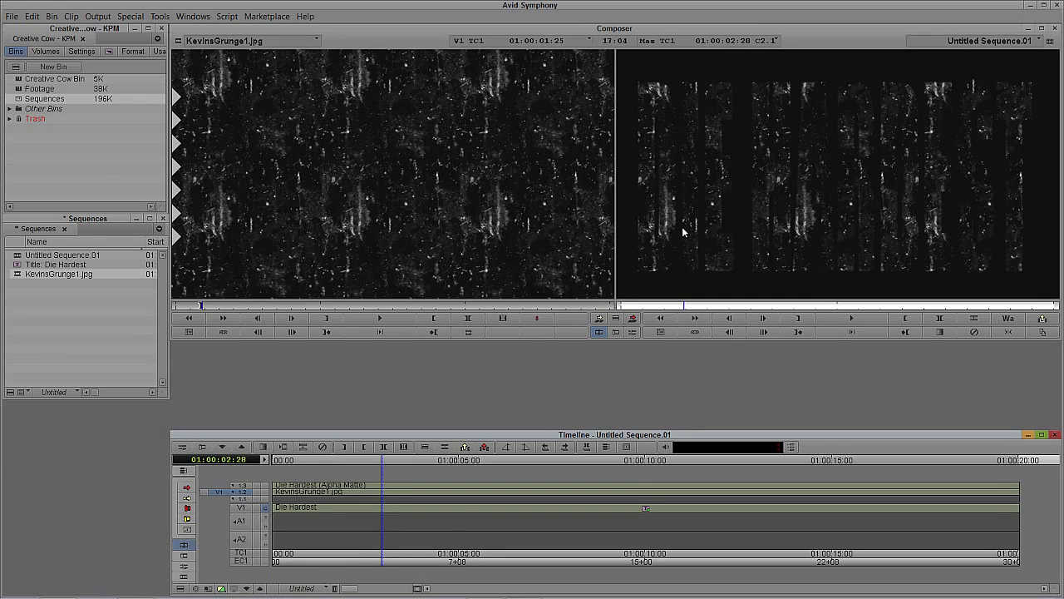
- Collapse the expanded title tracks, step into the title effect, and monitor the grunge fill on V2
ctrl+double_click(382, 509)
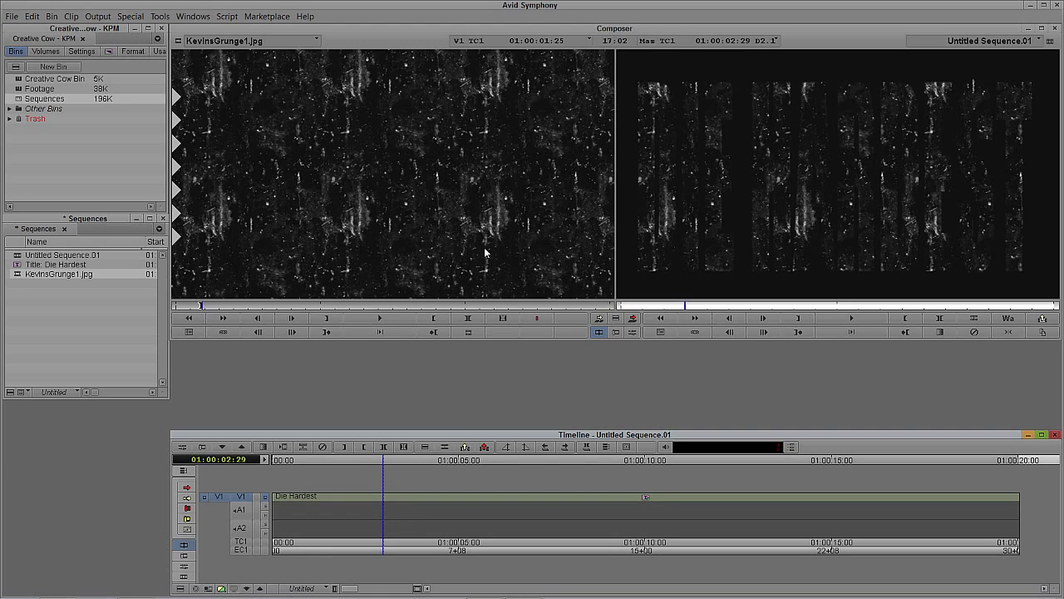
ctrl+double_click(368, 499)
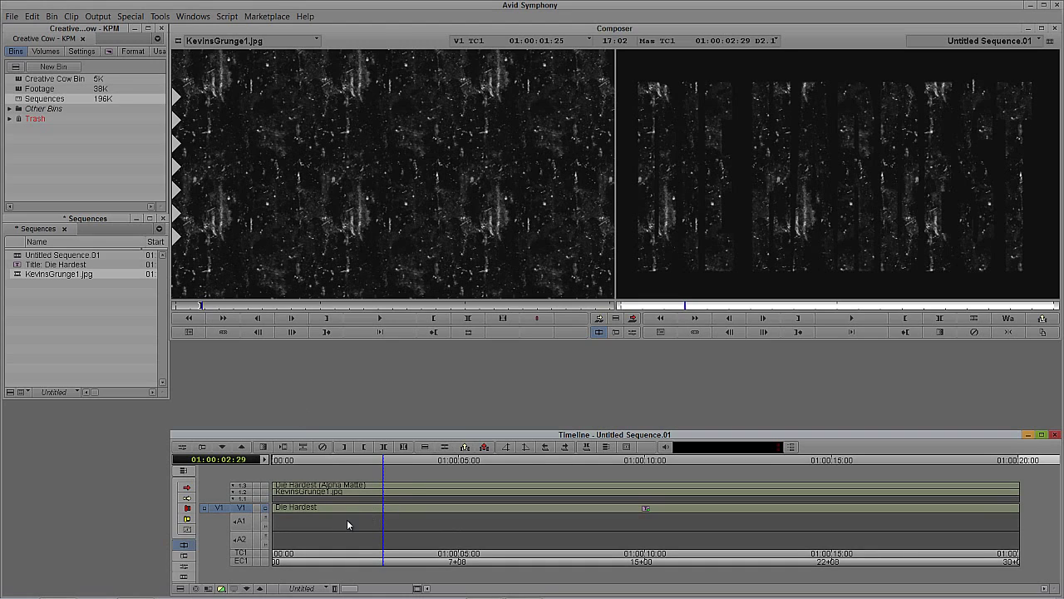
ctrl+double_click(382, 510)
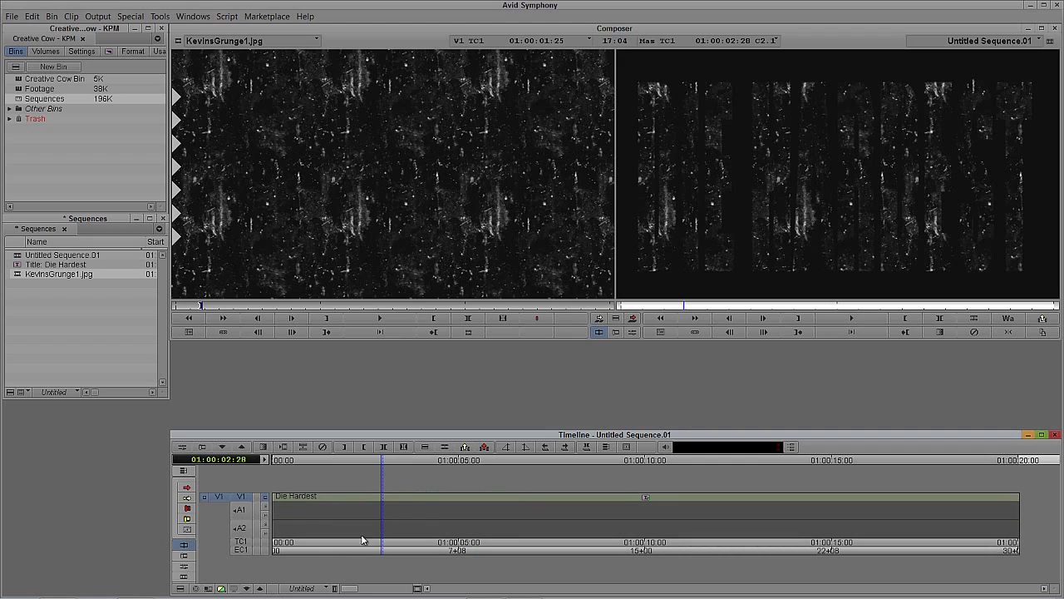
click(247, 589)
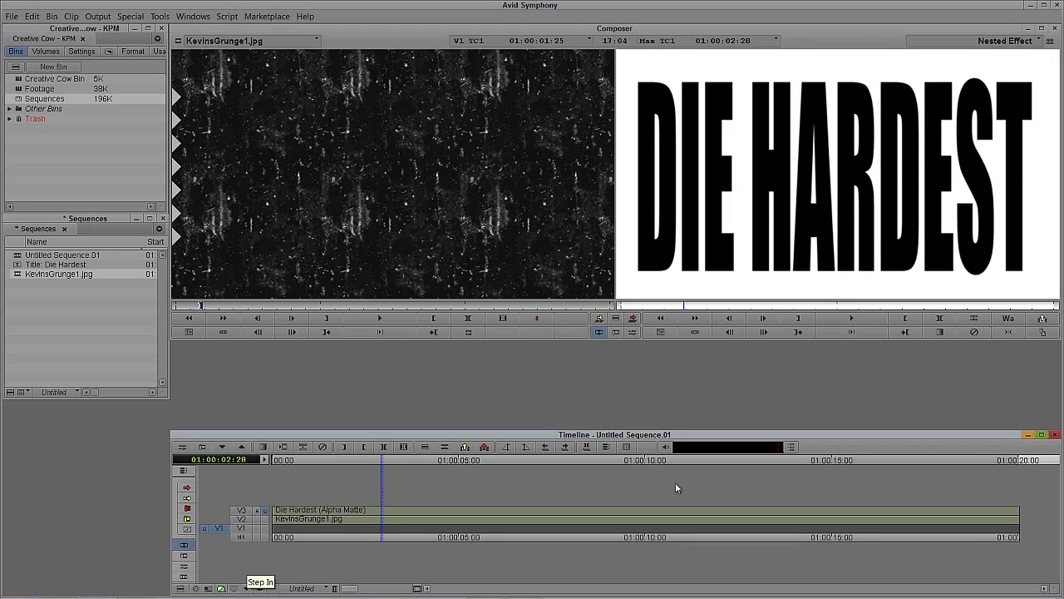
click(367, 524)
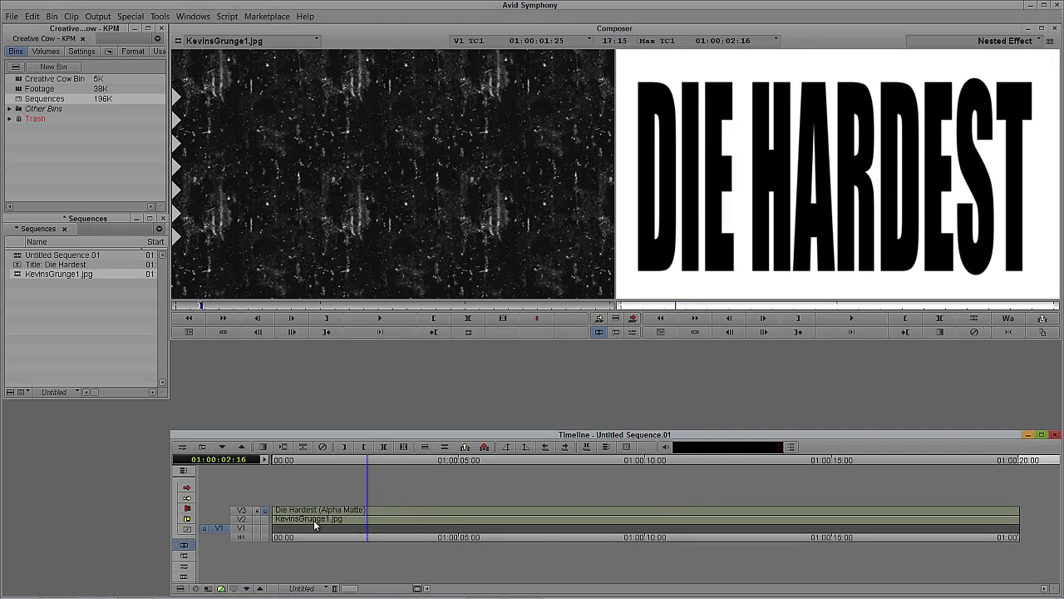
click(265, 519)
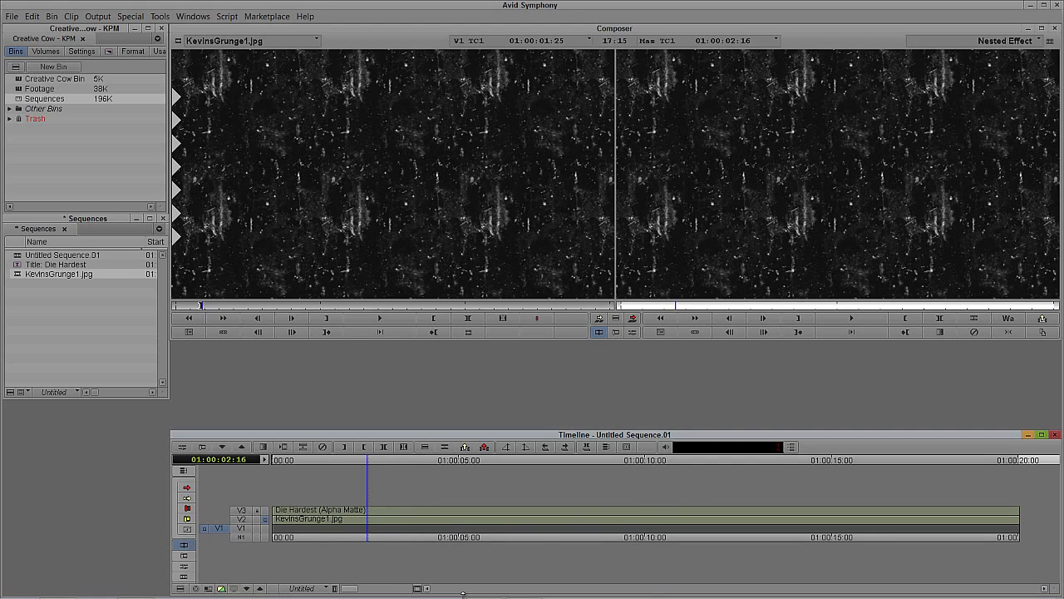
- Patch the source to V2 and use Collapse to nest the KevinsGrunge1.jpg fill clip
drag(246, 524, 242, 518)
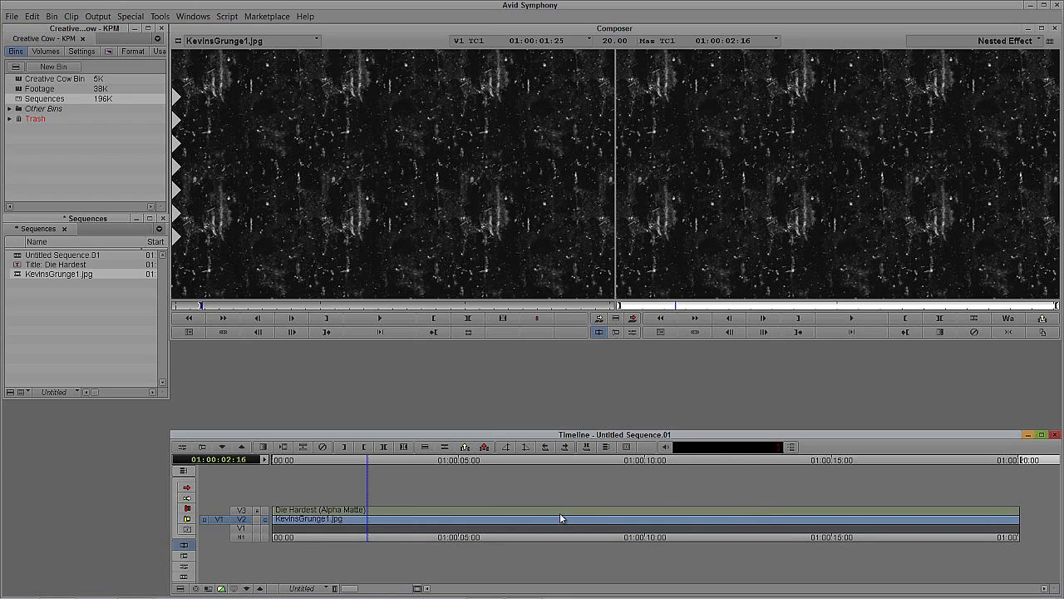
key(b)
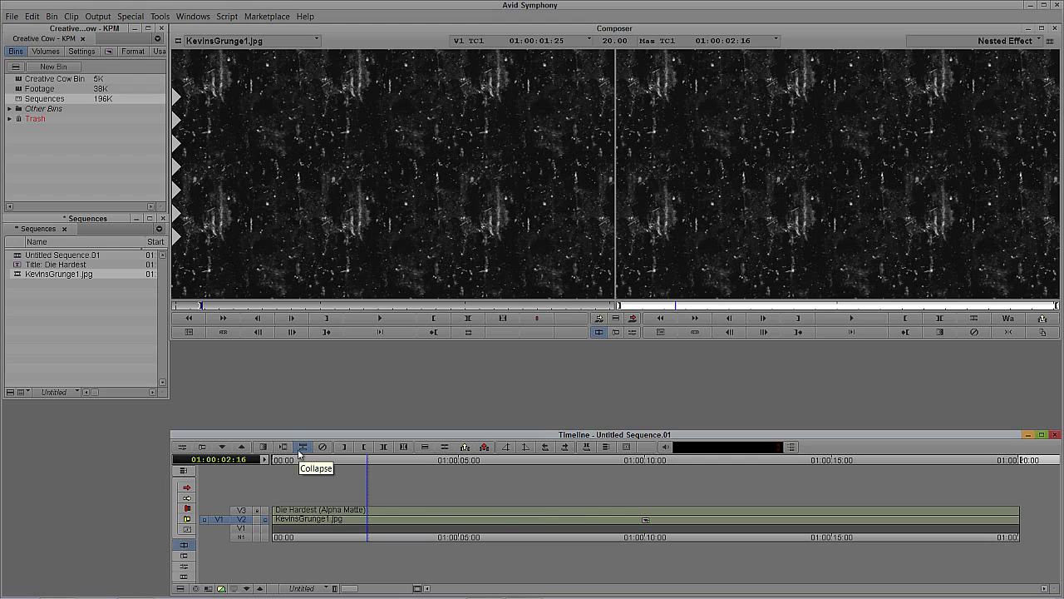
click(565, 519)
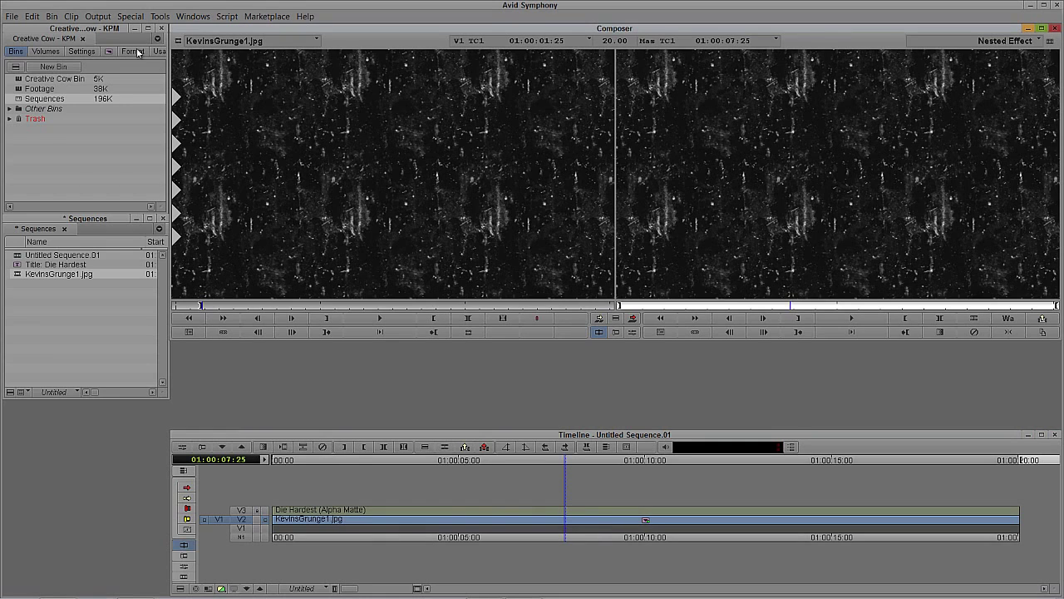
- Try to create a new title, dismiss the dialog, and close the Marquee window left open
click(71, 16)
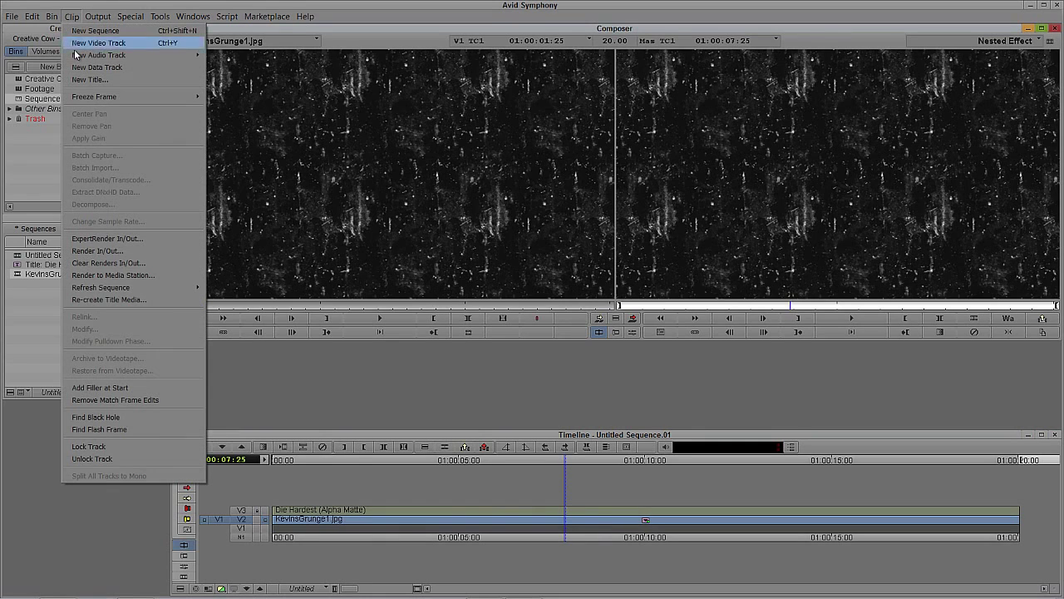
click(90, 79)
click(555, 328)
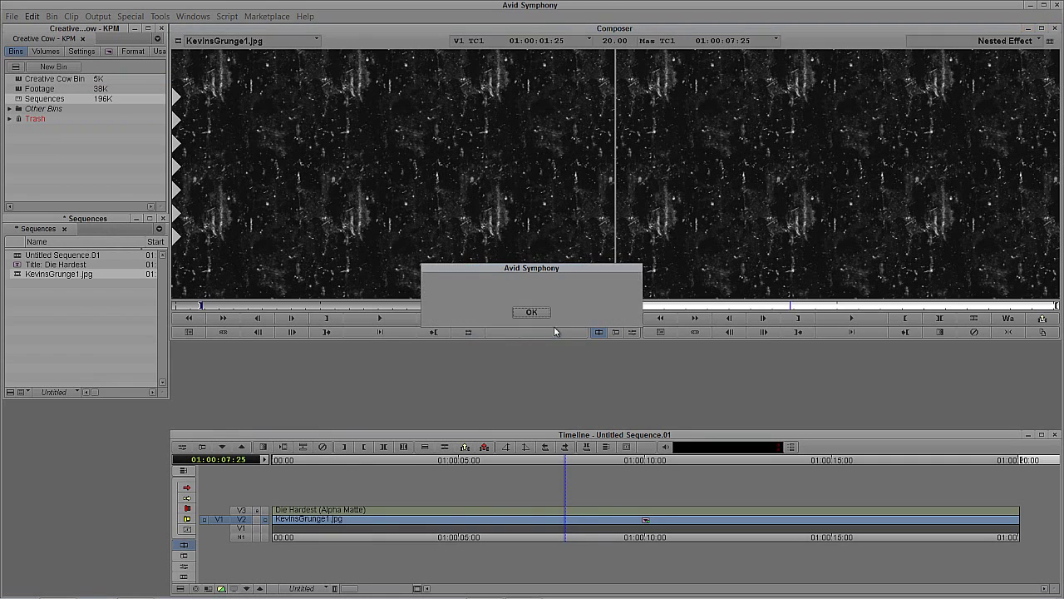
click(532, 312)
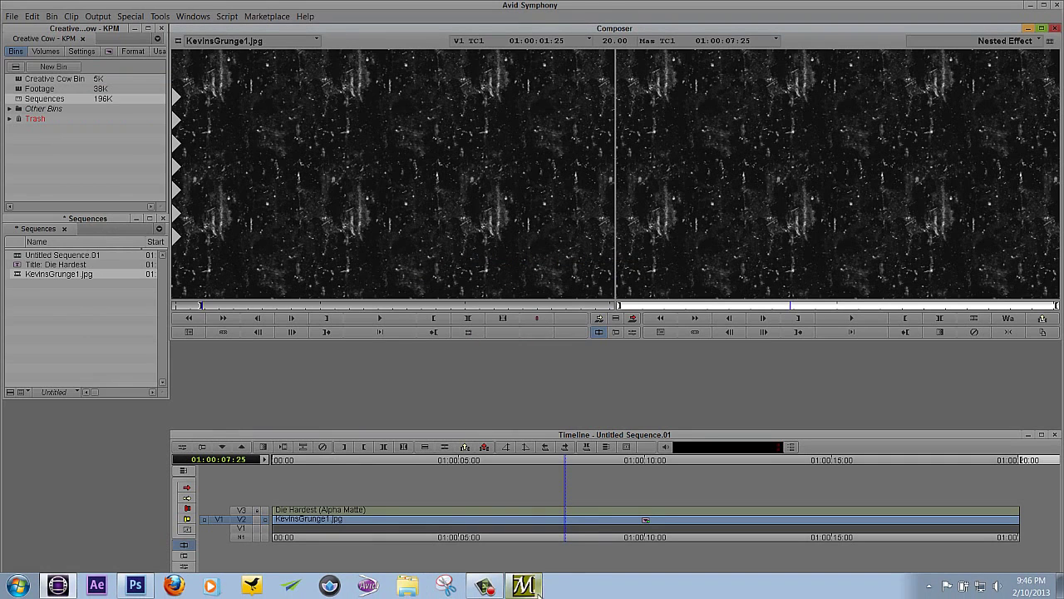
click(539, 588)
click(1049, 10)
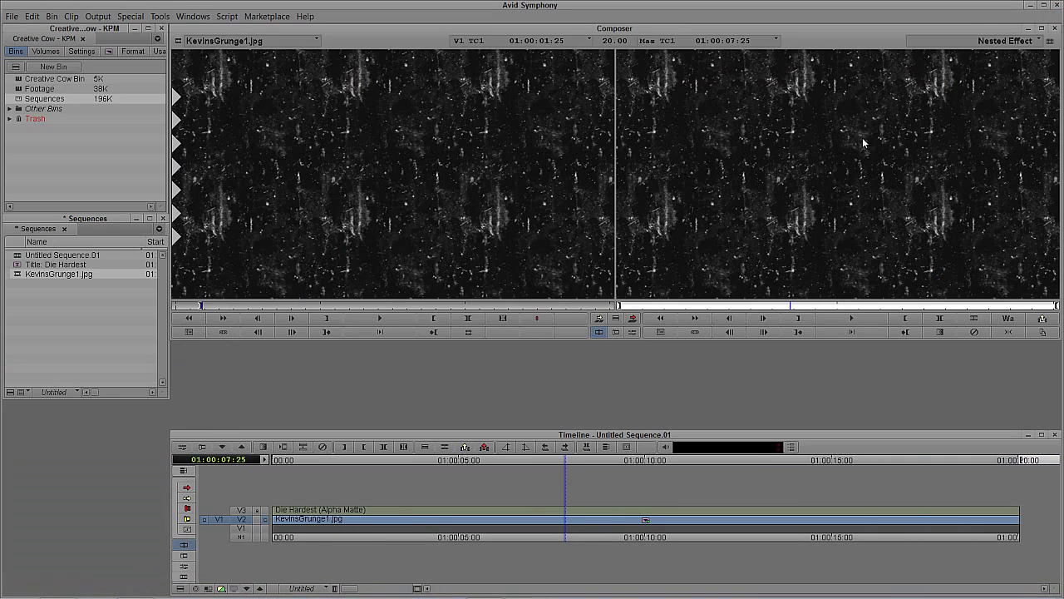
- Create a new title in the Avid Title Tool, with the video background off and the background colour set to white
click(71, 16)
click(78, 80)
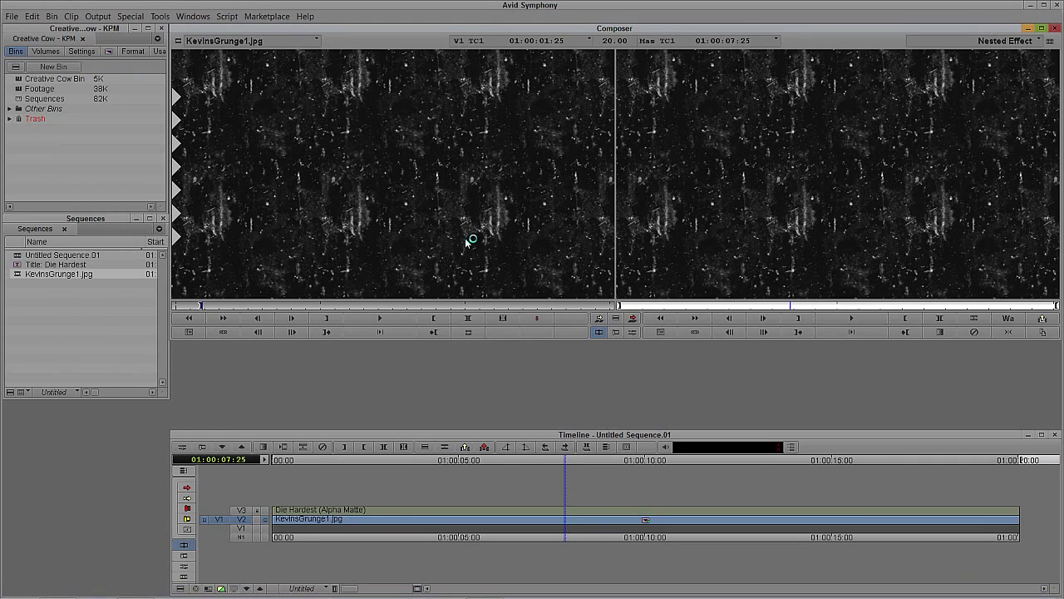
key(Return)
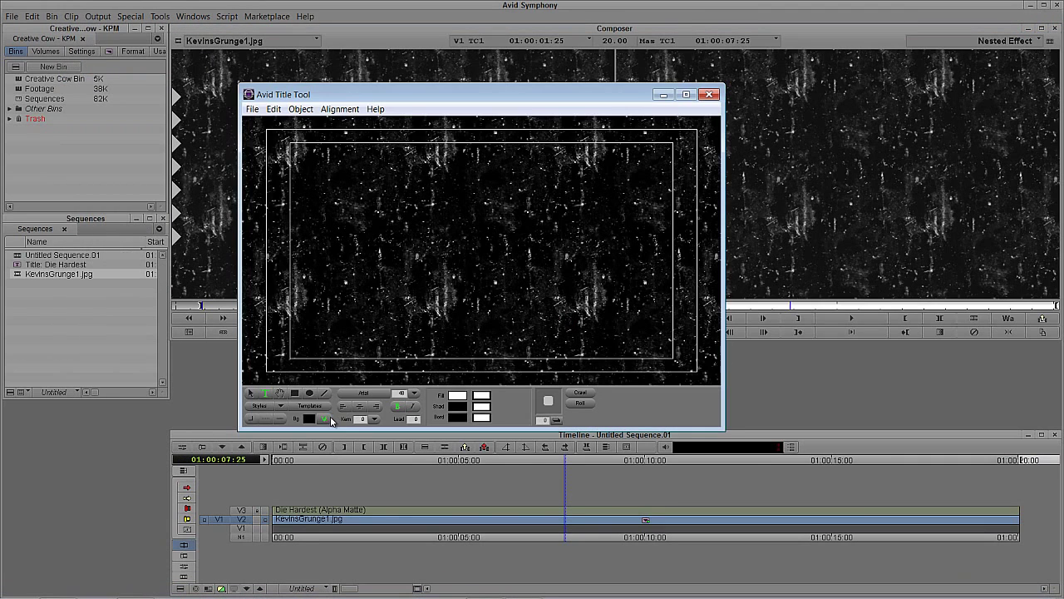
click(323, 419)
click(308, 419)
drag(321, 418, 327, 370)
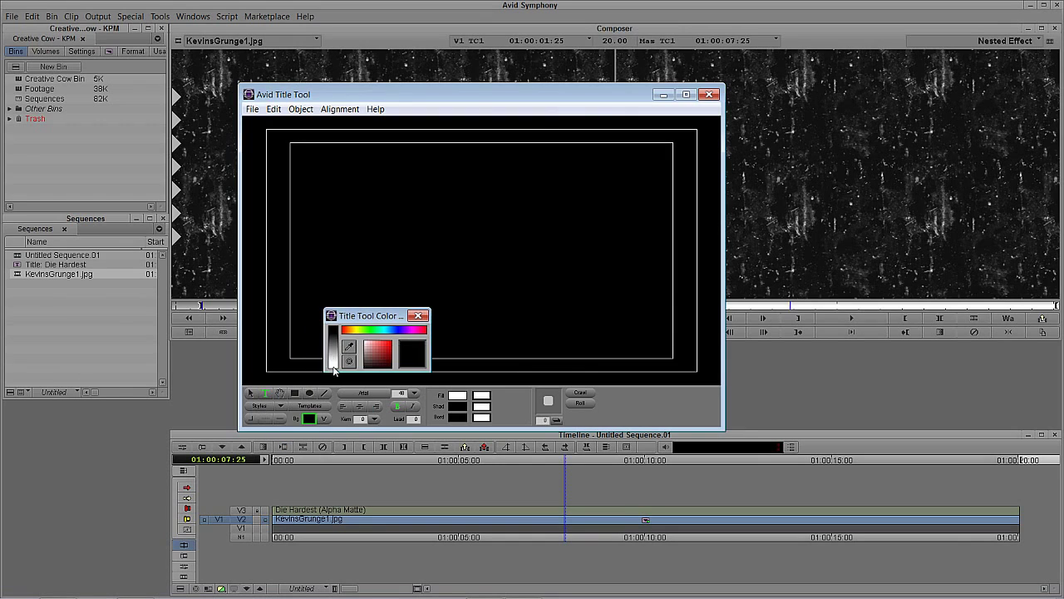
click(333, 367)
- Close the Title Tool and save the title as "white"
click(709, 94)
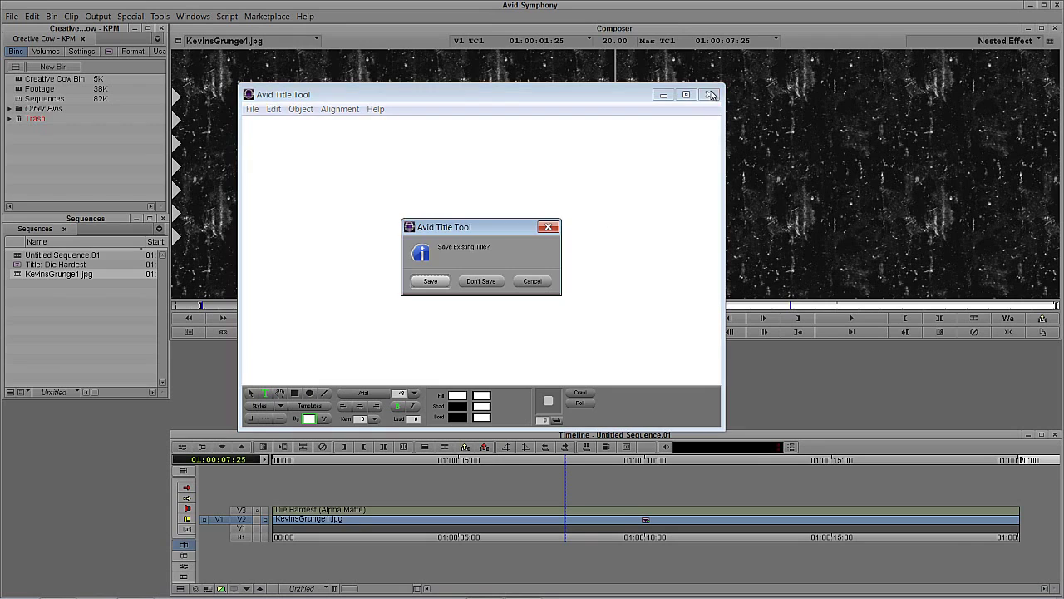
key(Return)
text(white)
key(Return)
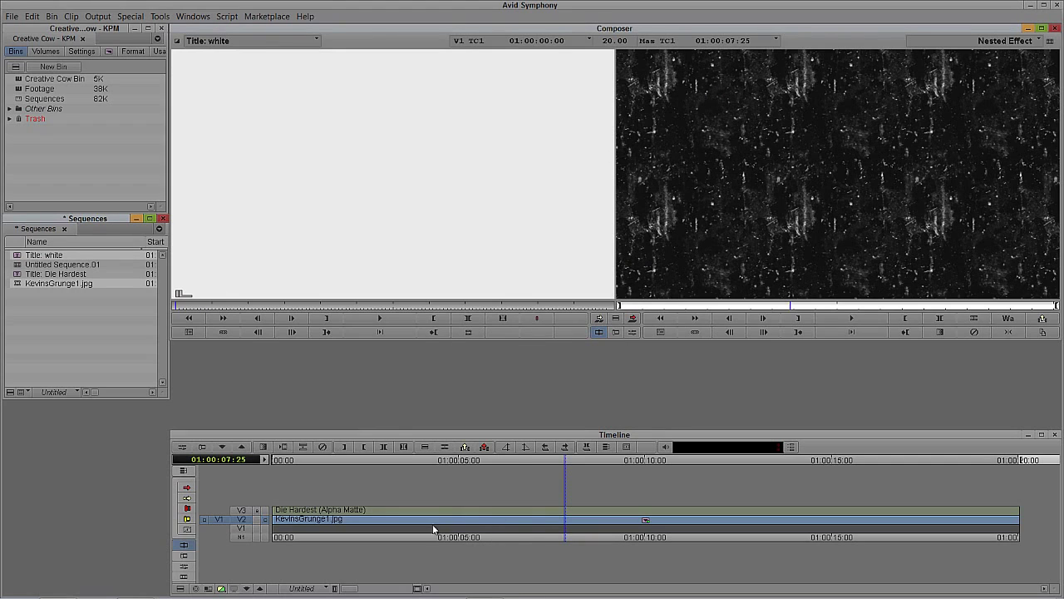
- Step into the collapsed grunge clip, add a second video track, and move KevinsGrunge1.jpg up to V2
click(260, 588)
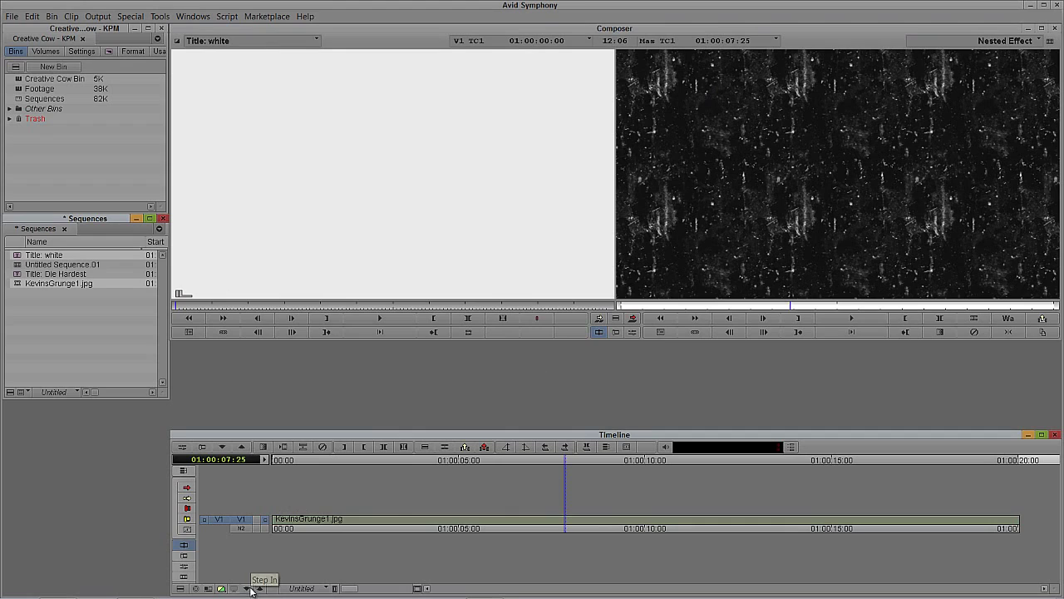
key(ctrl+y)
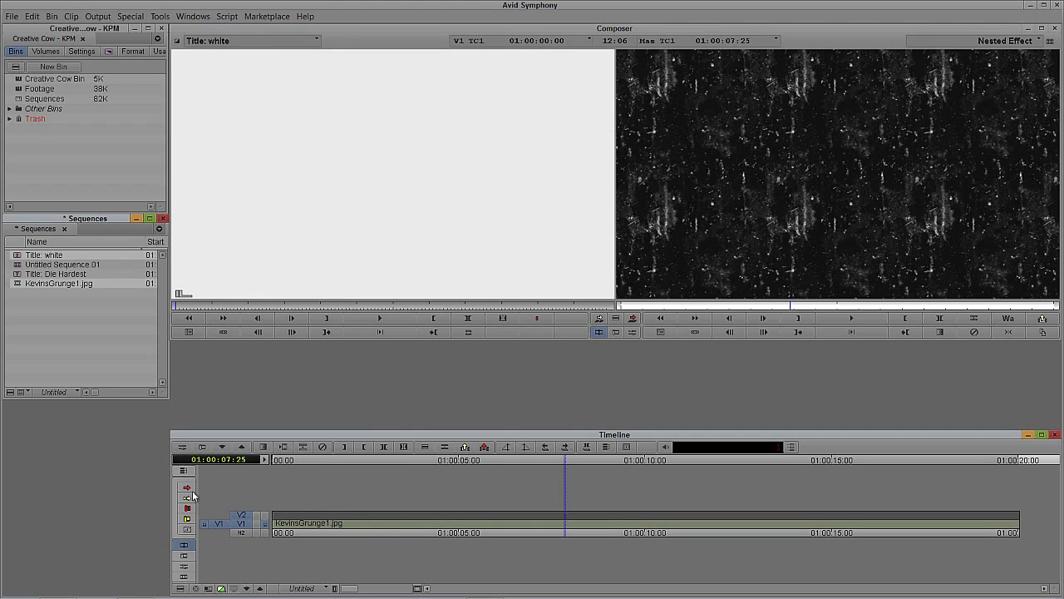
drag(319, 525, 318, 516)
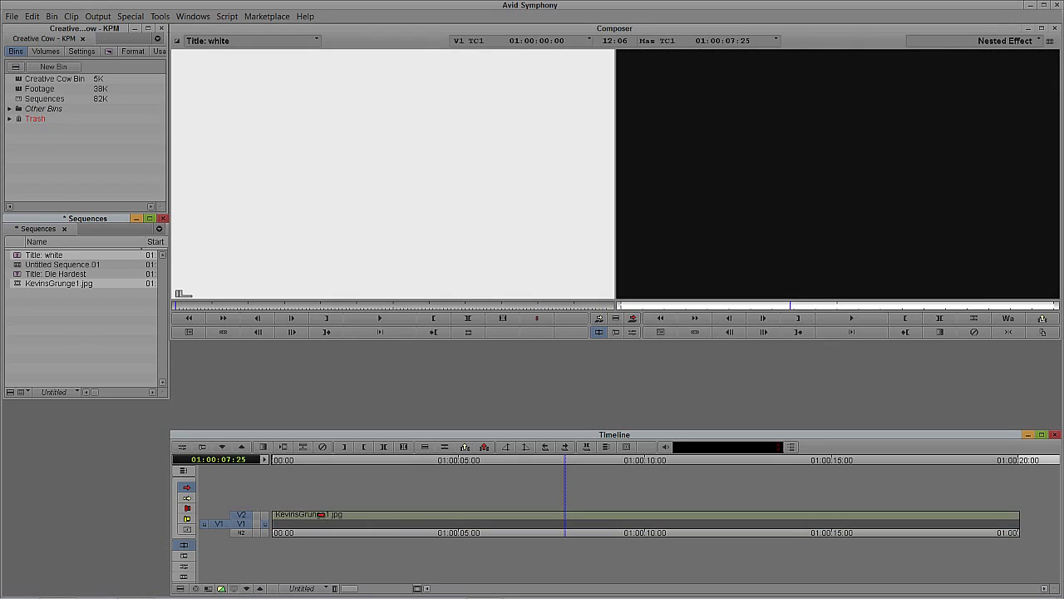
- Load the white title, mark an in point at 01:00:21:13, and overwrite it onto V1 beneath the grunge clip
shift+click(16, 255)
drag(17, 255, 382, 245)
click(254, 308)
click(318, 318)
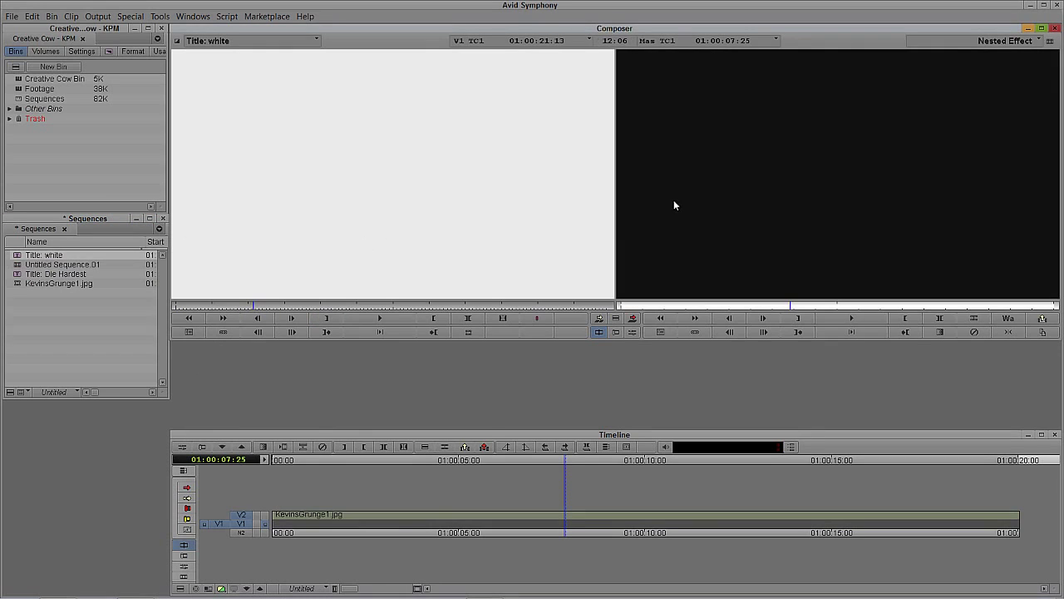
click(410, 532)
click(371, 528)
click(338, 261)
key(b)
click(418, 522)
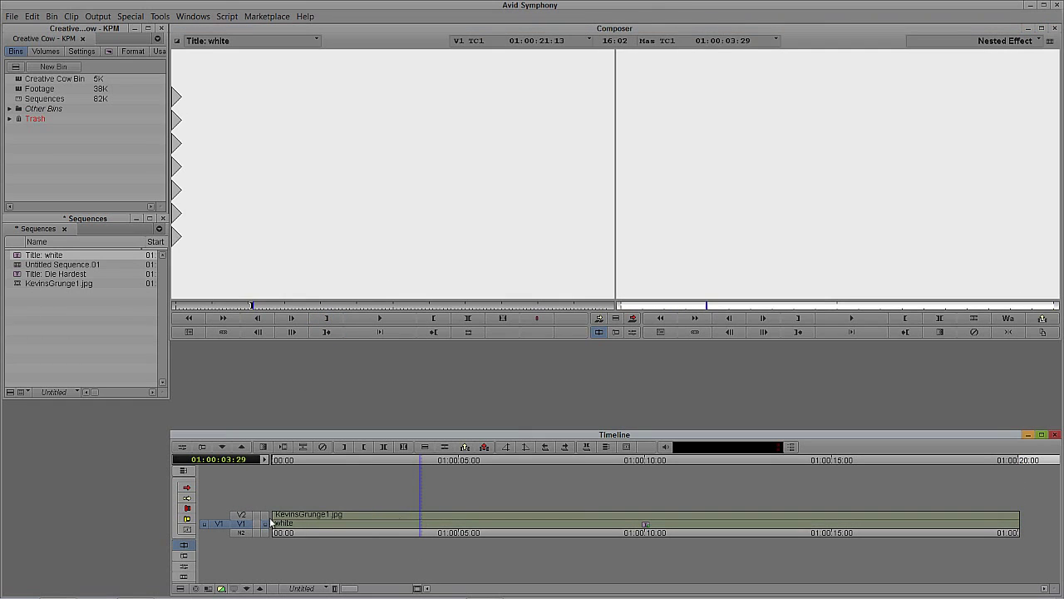
- Patch and monitor V2, and apply the Luma Key effect from the Key category to KevinsGrunge1.jpg
drag(219, 523, 241, 514)
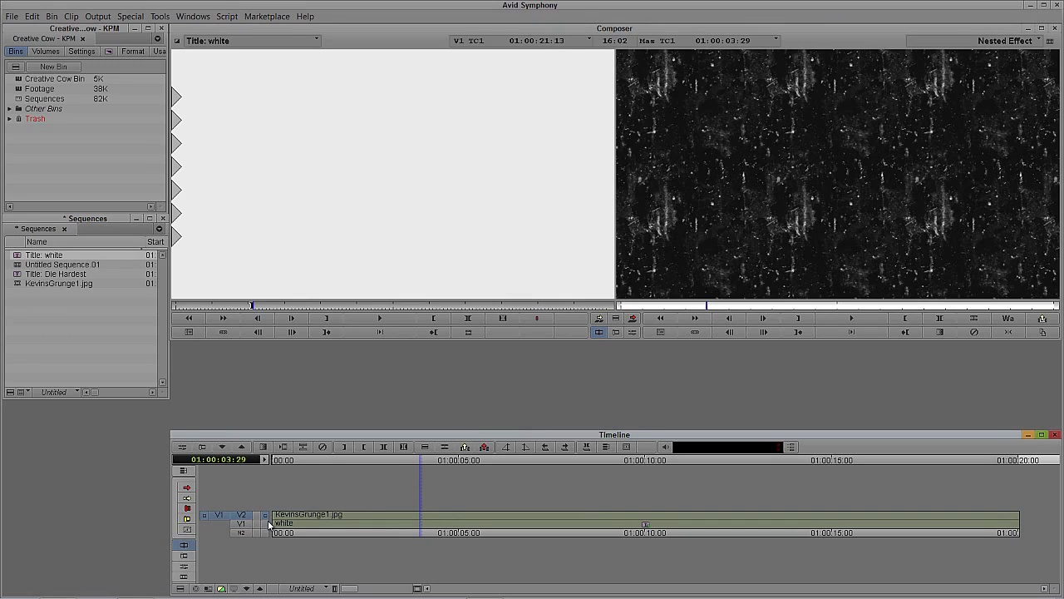
key(ctrl+8)
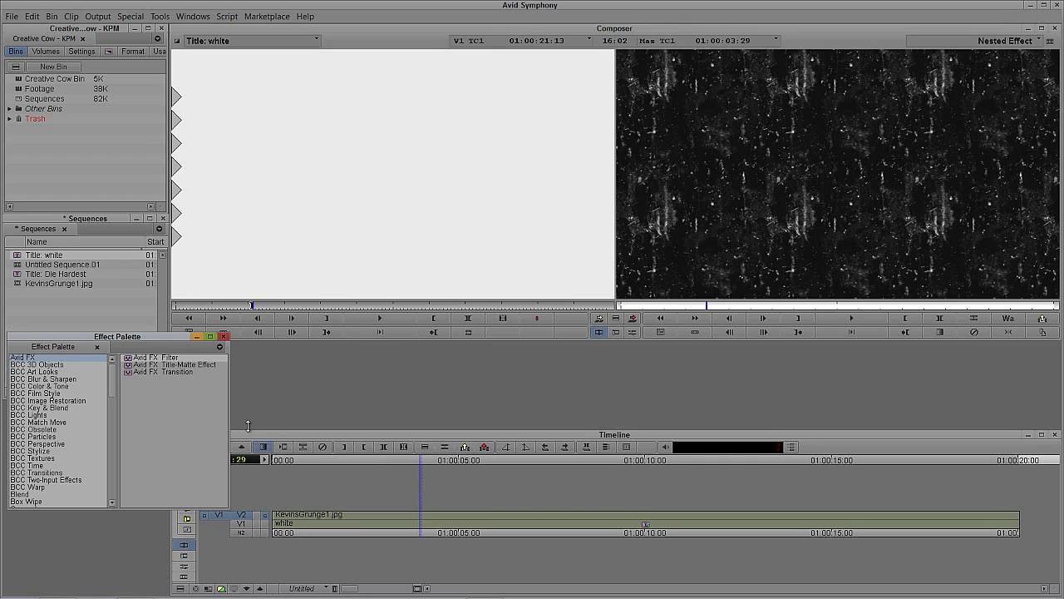
drag(156, 344, 183, 271)
scroll(94, 360, down, 2)
scroll(94, 360, down, 2)
scroll(94, 360, down, 3)
scroll(94, 360, down, 1)
click(58, 399)
click(157, 292)
drag(387, 458, 421, 511)
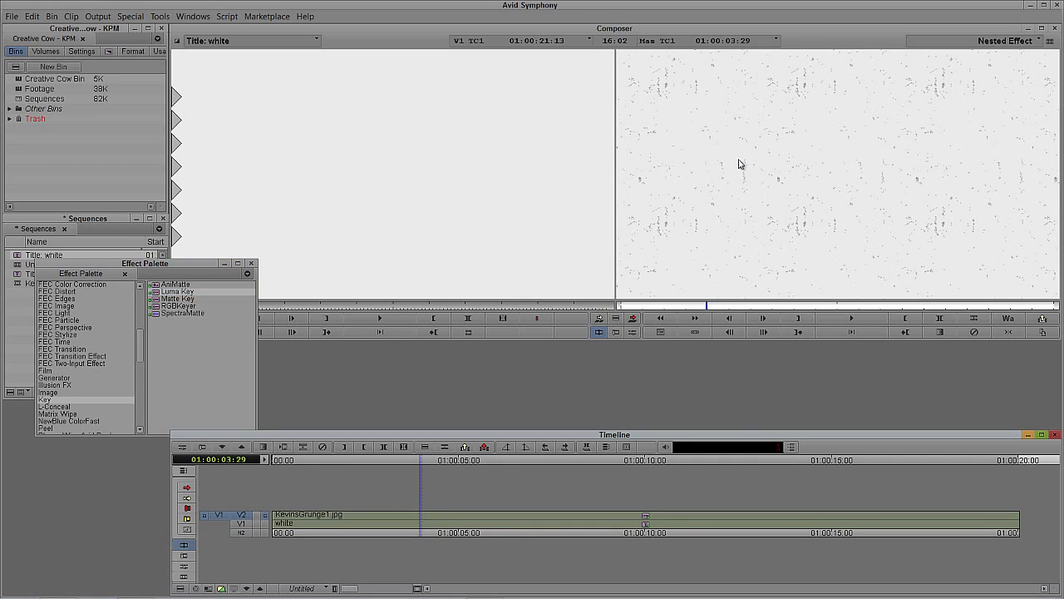
- Set the Luma Key gain to 4 and step out of both nests to the top-level sequence
key(ctrl+8)
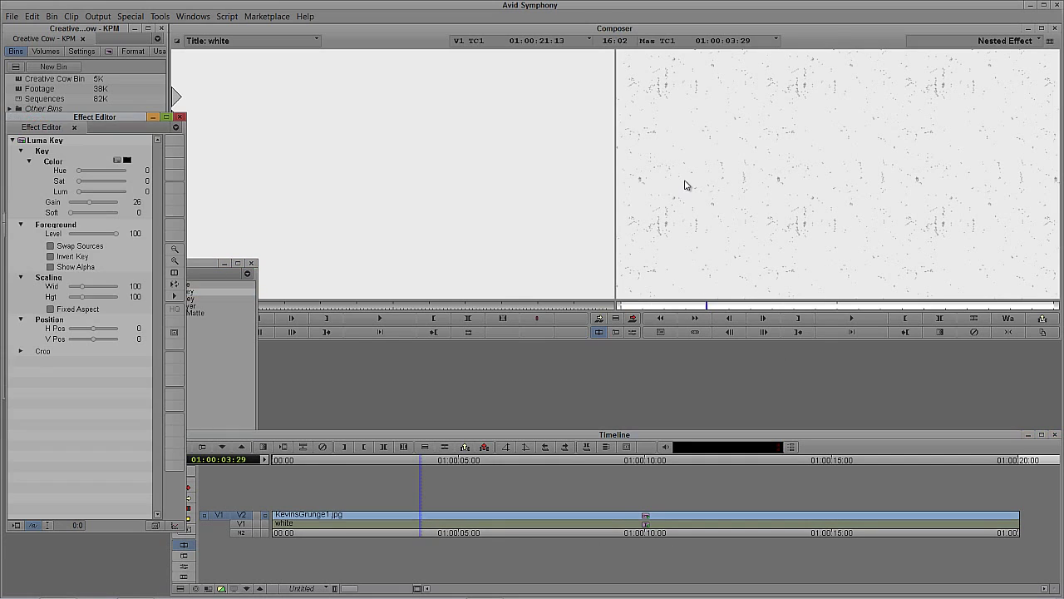
drag(91, 206, 77, 218)
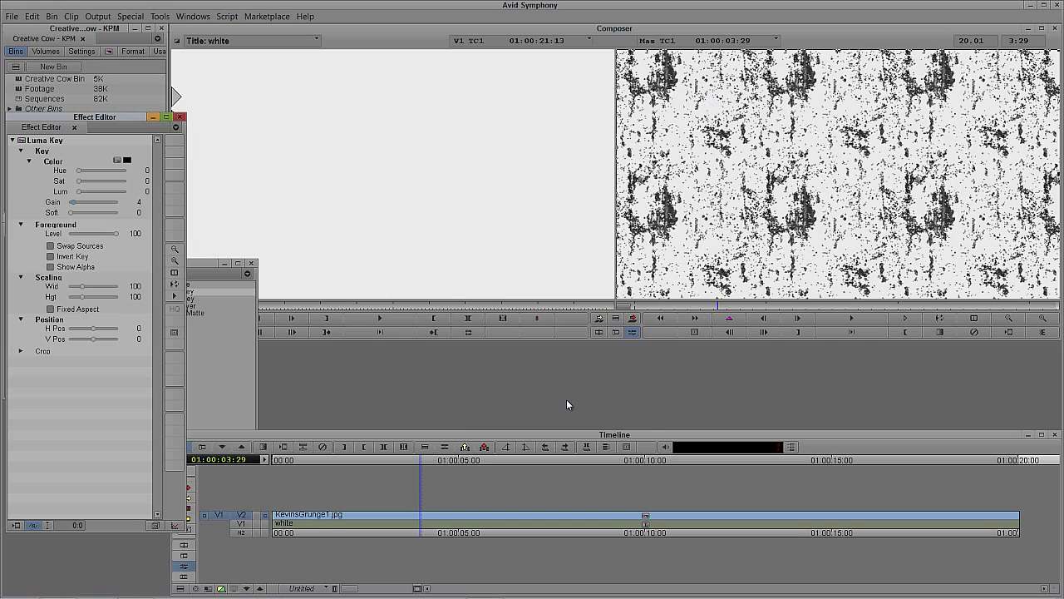
click(260, 590)
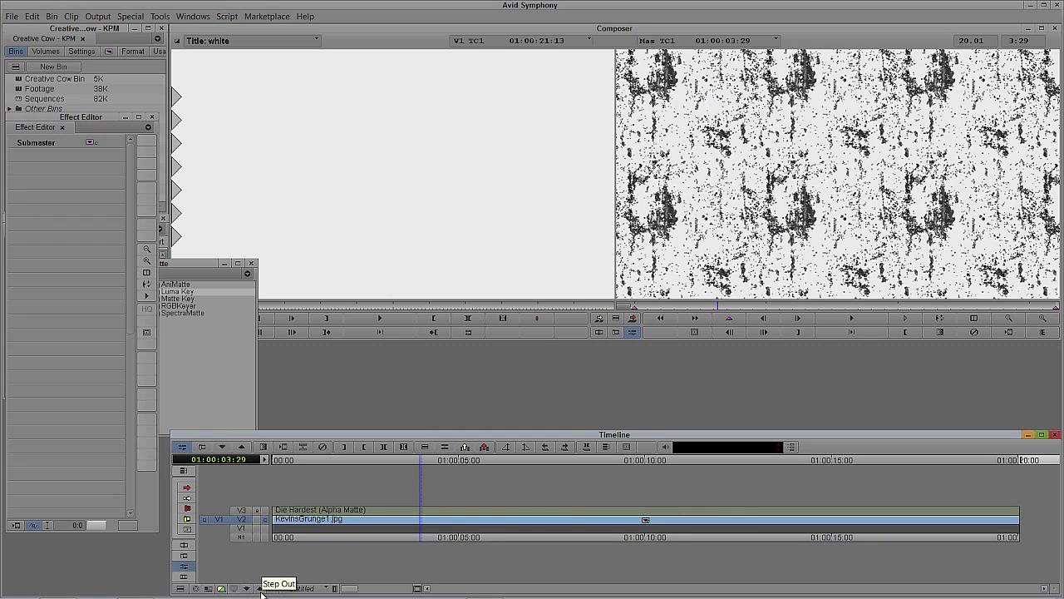
click(260, 590)
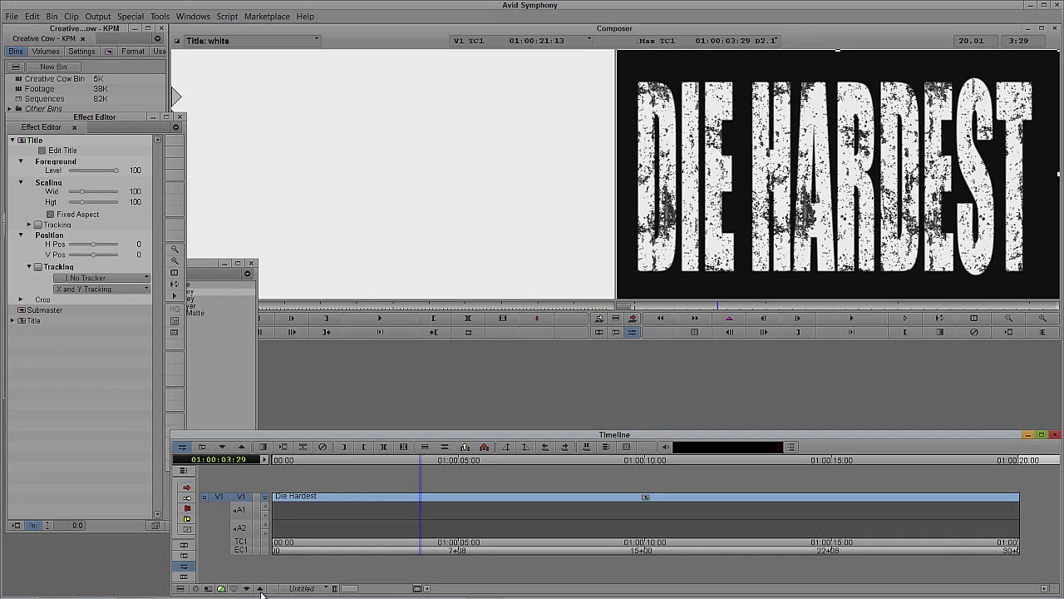
- Return to source/record editing, scrub through the distressed title, and expand the nested tracks of the Die Hardest clip
click(381, 511)
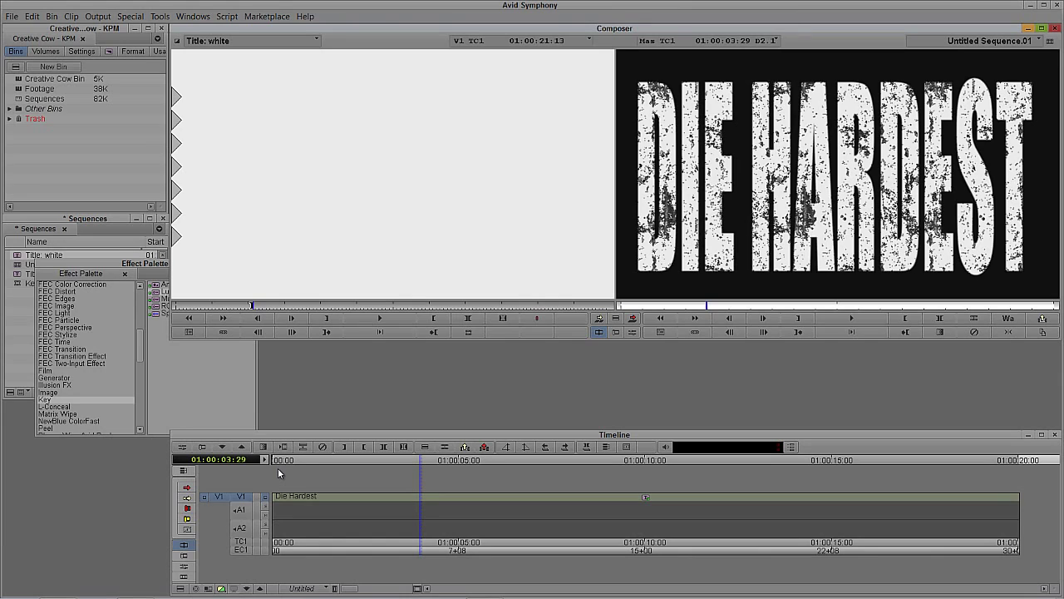
drag(374, 499, 722, 502)
drag(568, 509, 461, 520)
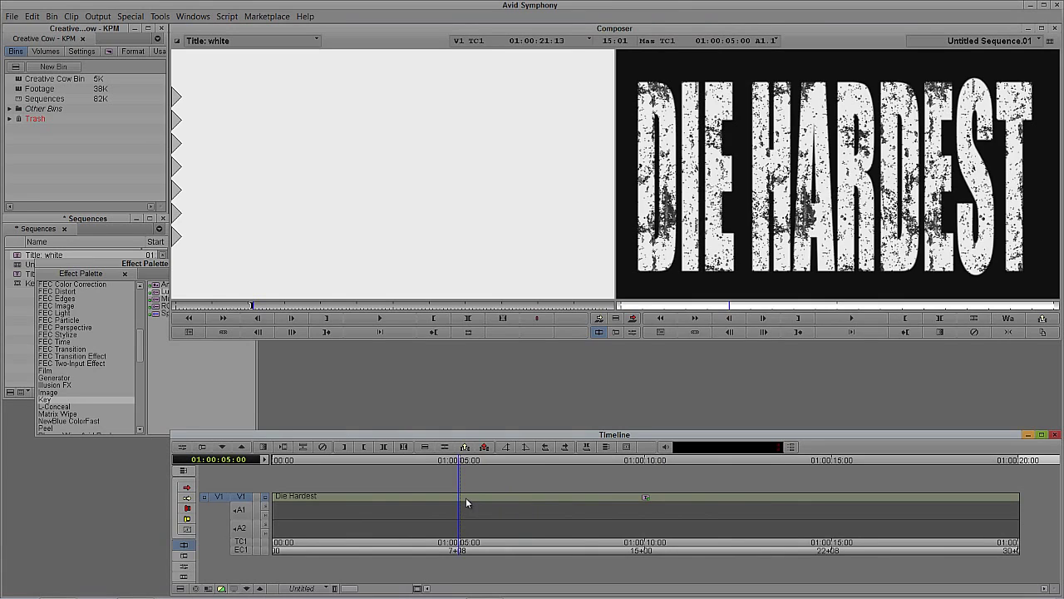
double_click(462, 495)
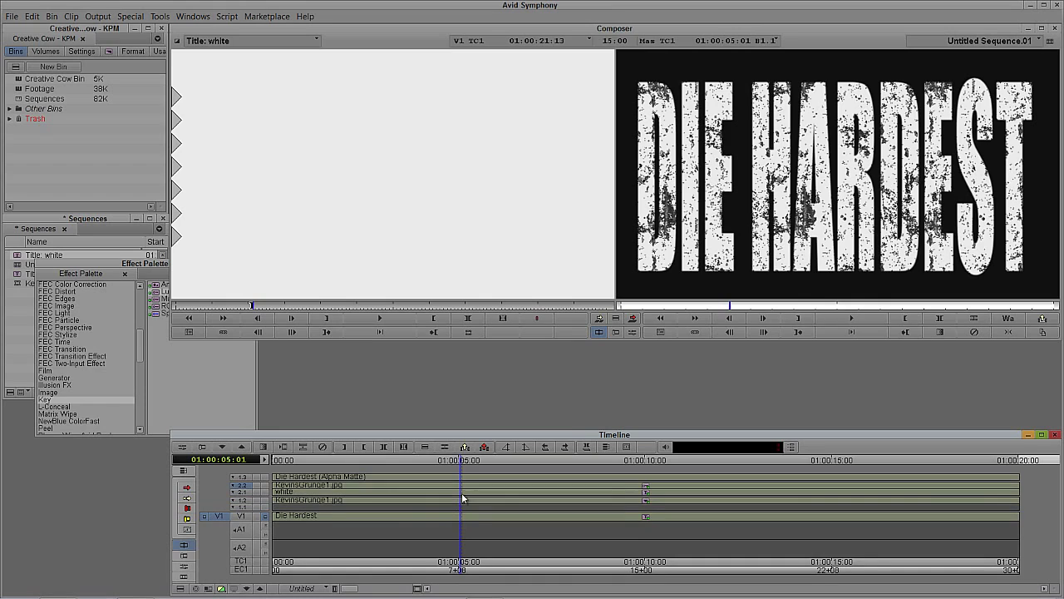
- Open the nested white title on track 2.1 for editing in Title Tool without promoting it to Marquee
right_click(485, 497)
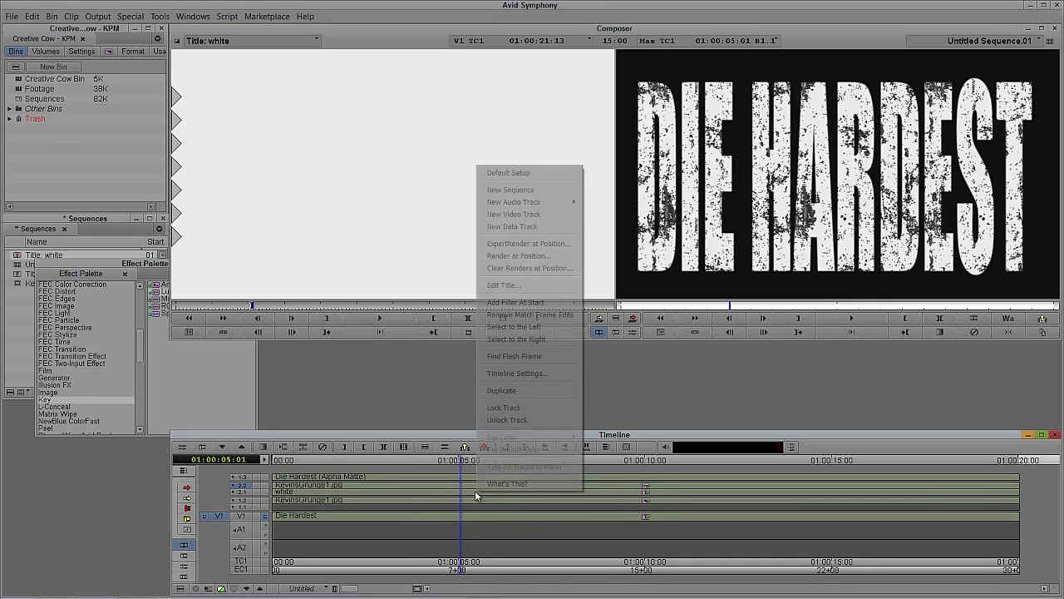
click(499, 286)
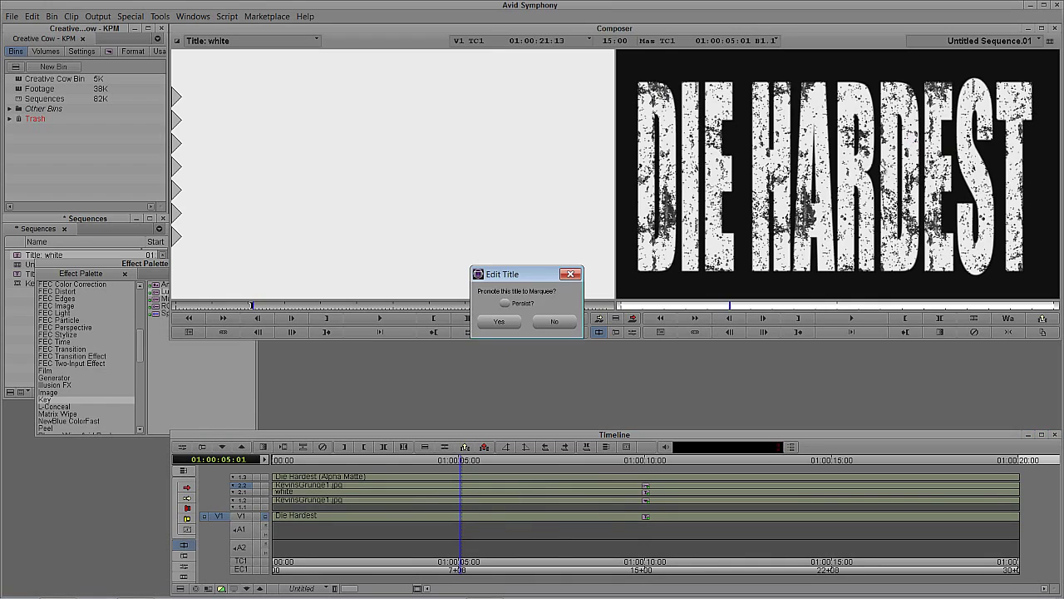
click(555, 321)
click(252, 395)
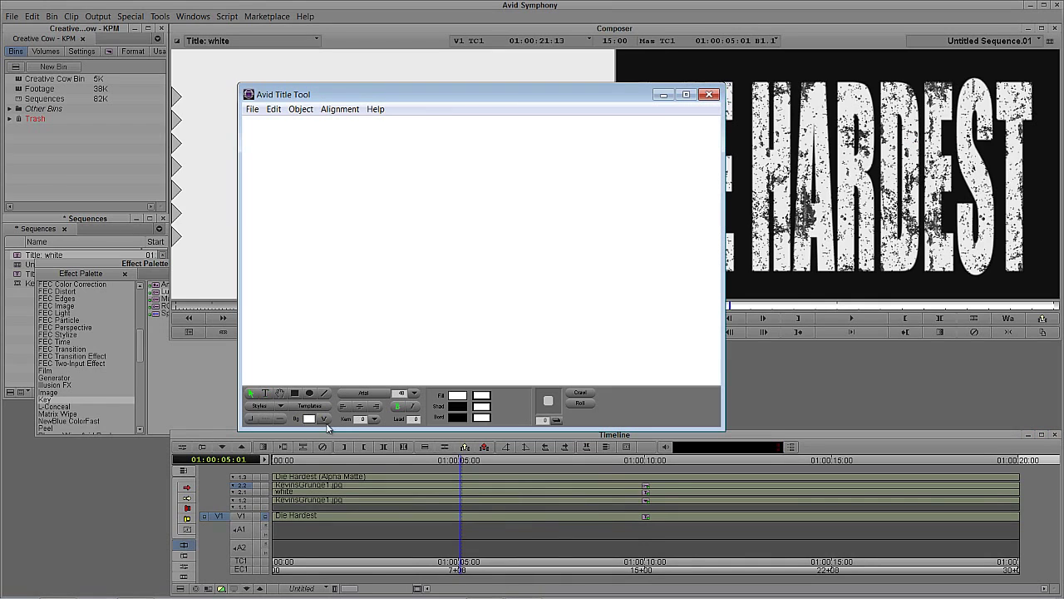
- Change the title's background color to dark red, and close Title Tool while saving the title
drag(313, 422, 389, 316)
click(402, 299)
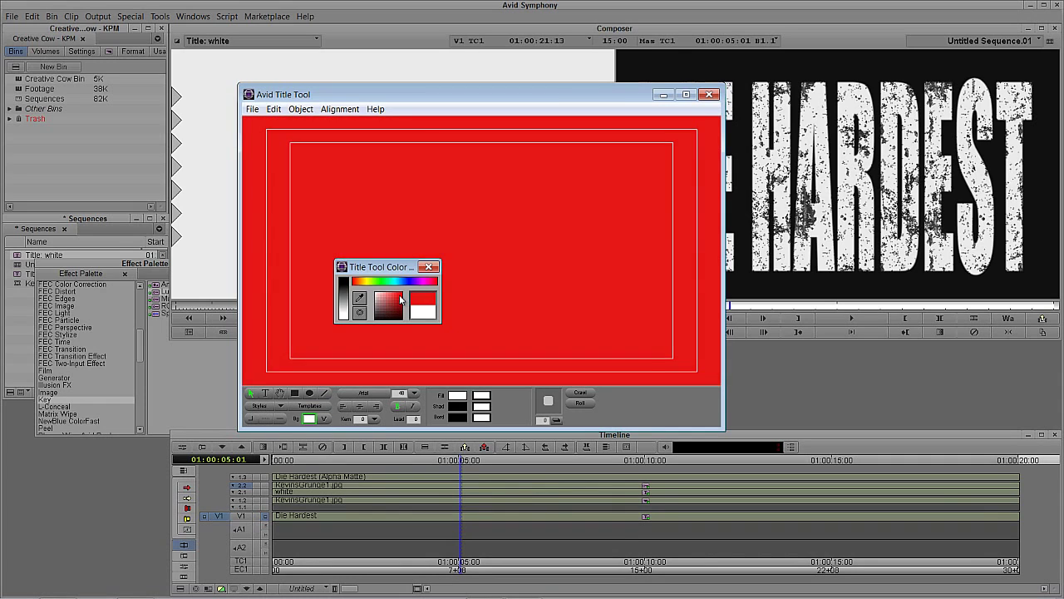
click(406, 309)
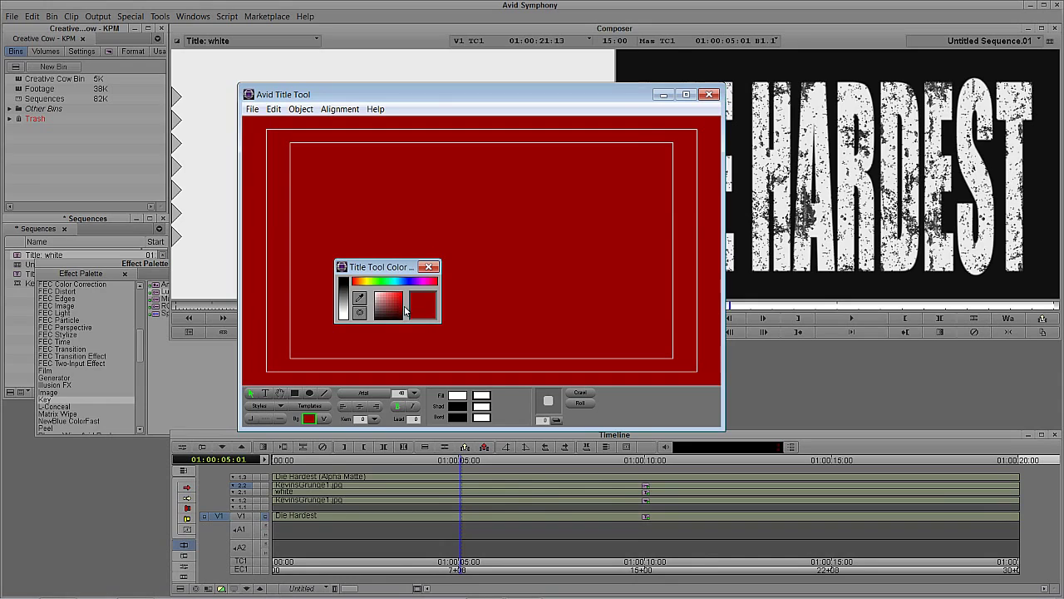
click(402, 309)
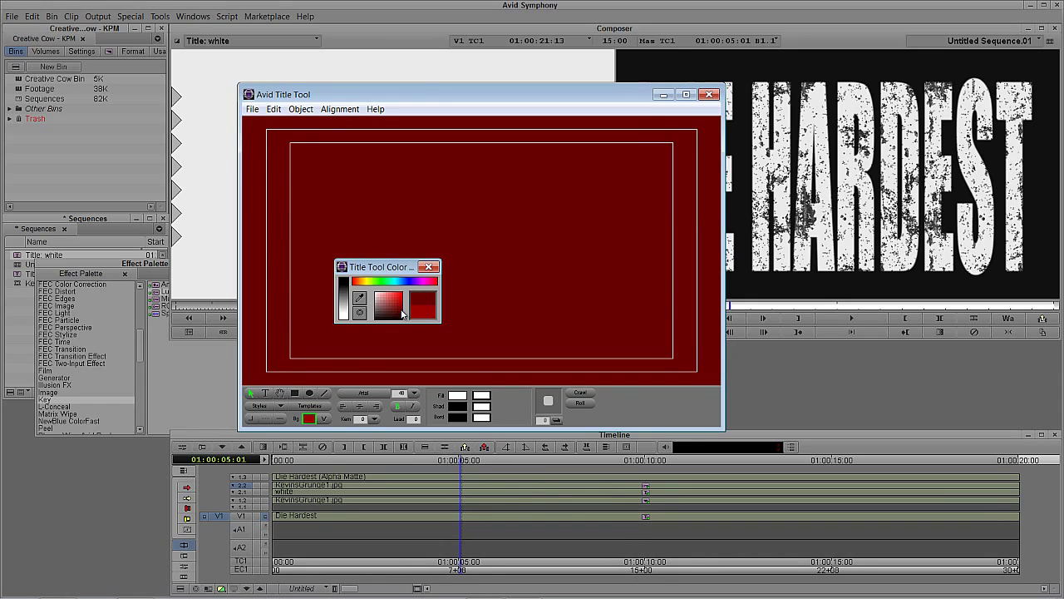
click(429, 266)
click(709, 94)
click(437, 282)
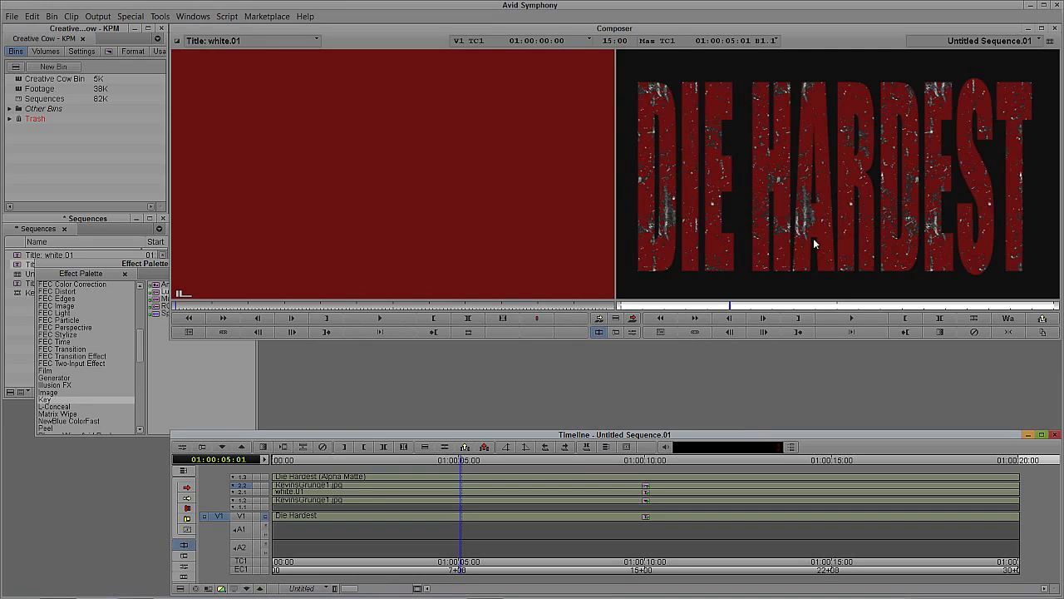
- Reopen the nested white.01 title in Title Tool without promoting it and set its background color to white
right_click(466, 492)
click(509, 284)
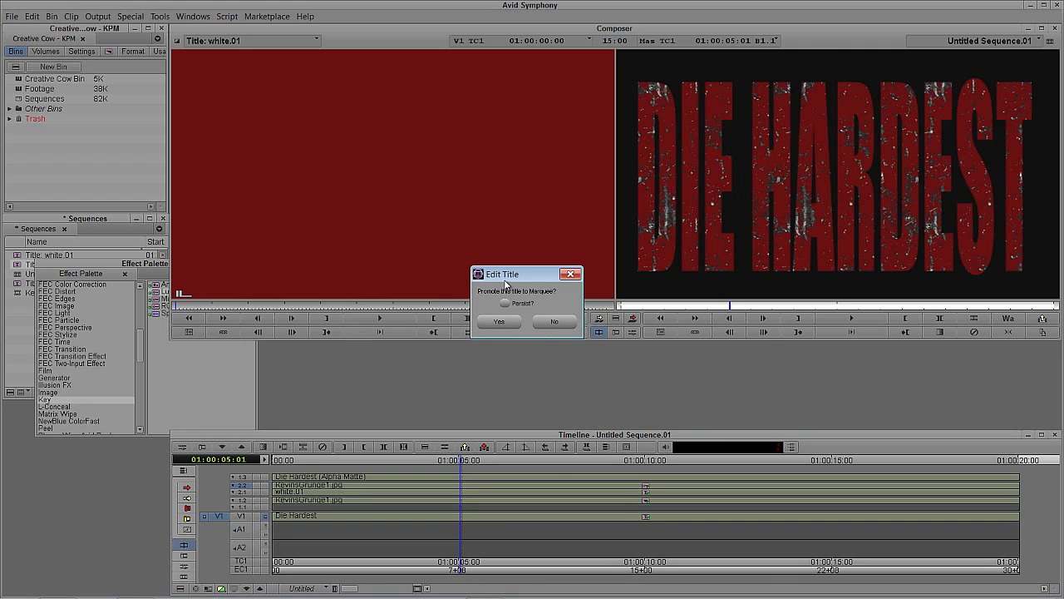
click(555, 321)
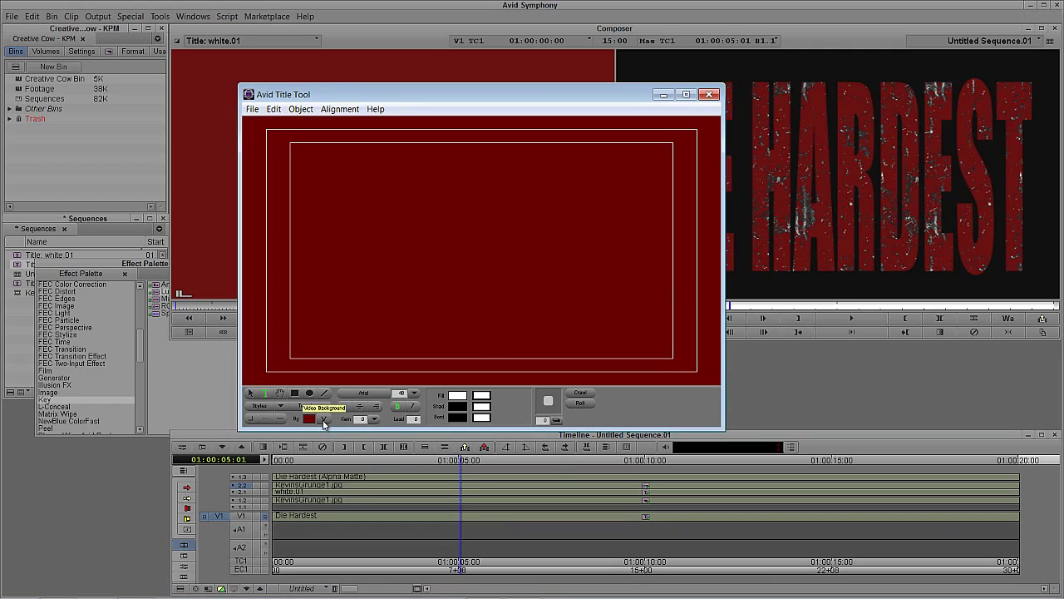
drag(310, 420, 378, 279)
click(429, 278)
click(421, 264)
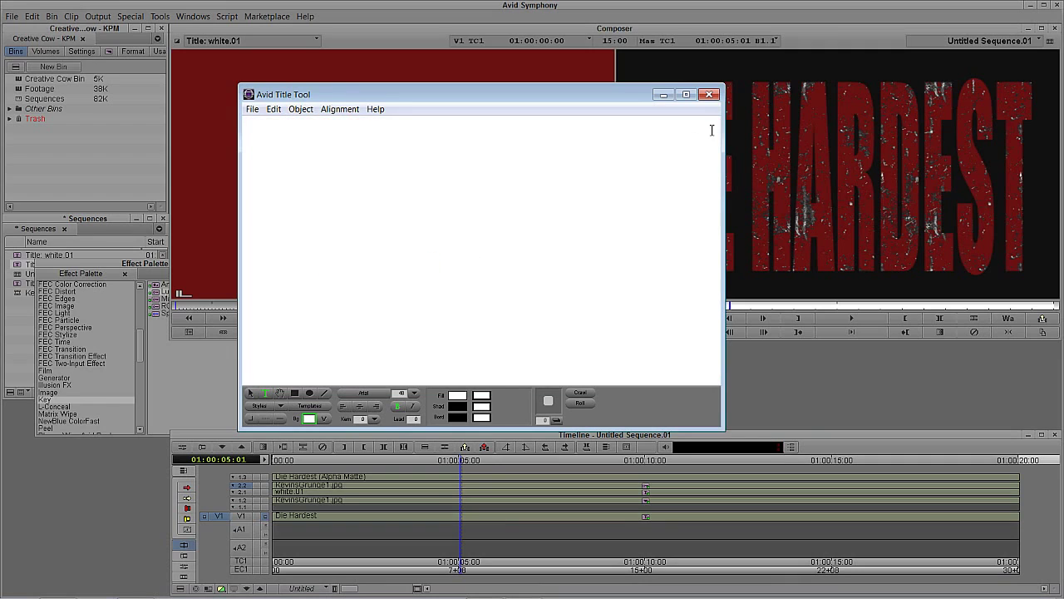
- Try to save the white background on closing the title, and force Title Tool closed during the save
click(709, 95)
click(431, 281)
drag(636, 99, 666, 170)
click(738, 165)
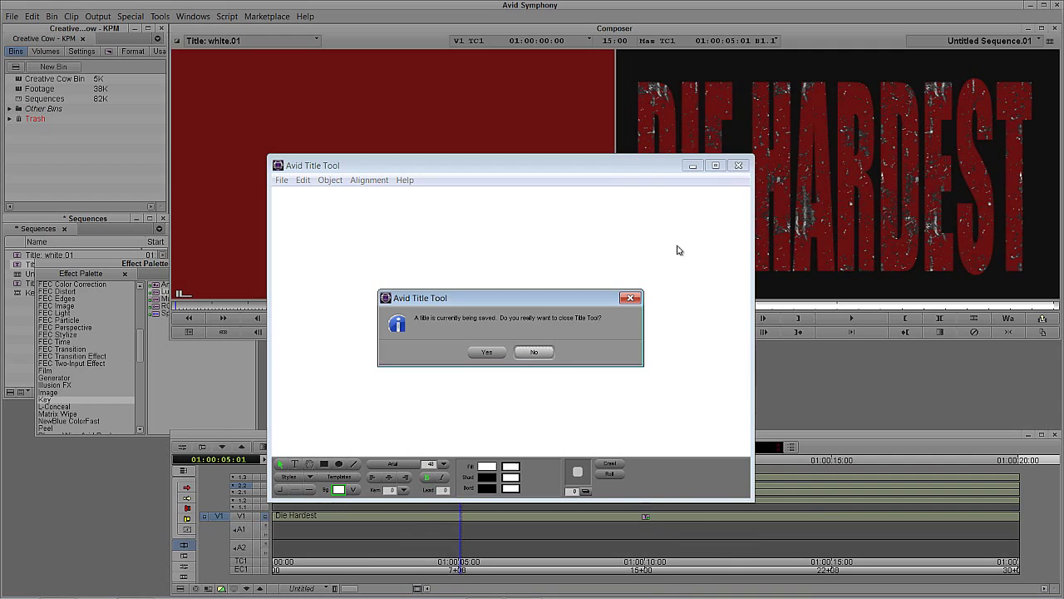
click(523, 356)
click(737, 166)
click(489, 351)
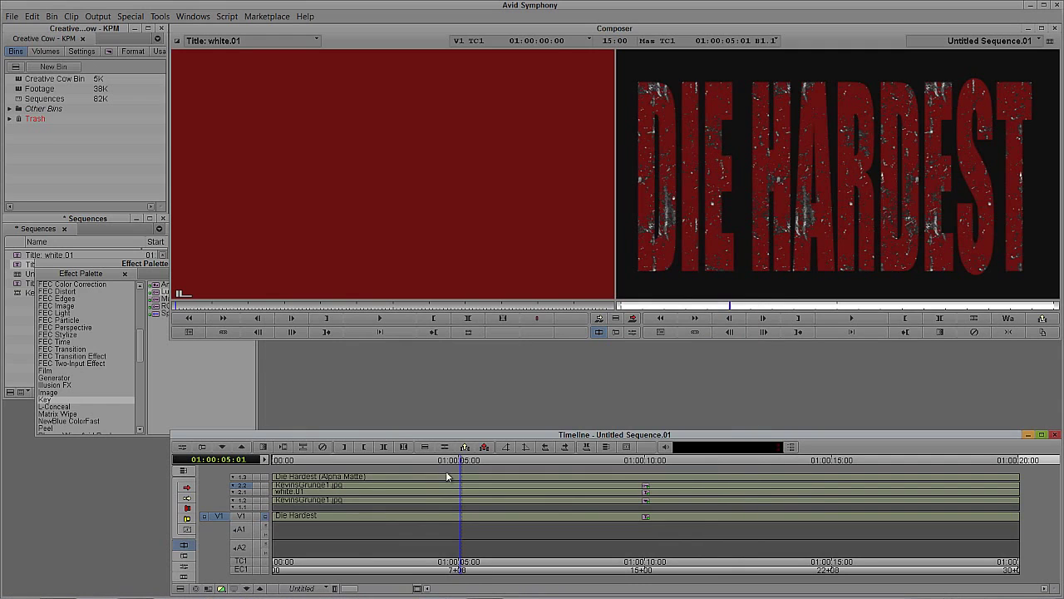
- Load the original white title from the Sequences bin, patch it to nested track 2.1, and overwrite the red title with it
right_click(467, 491)
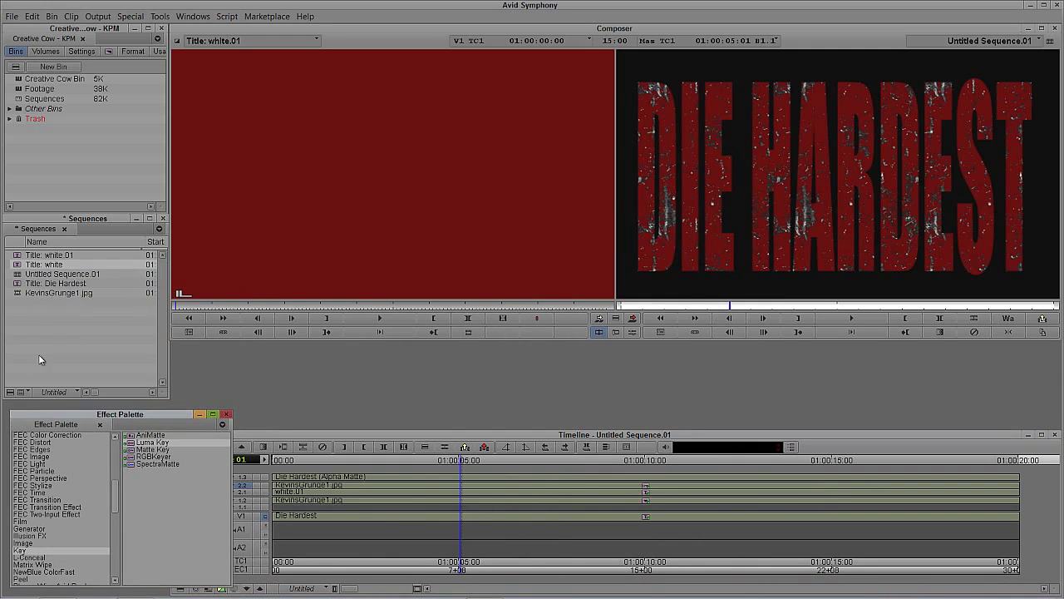
double_click(16, 263)
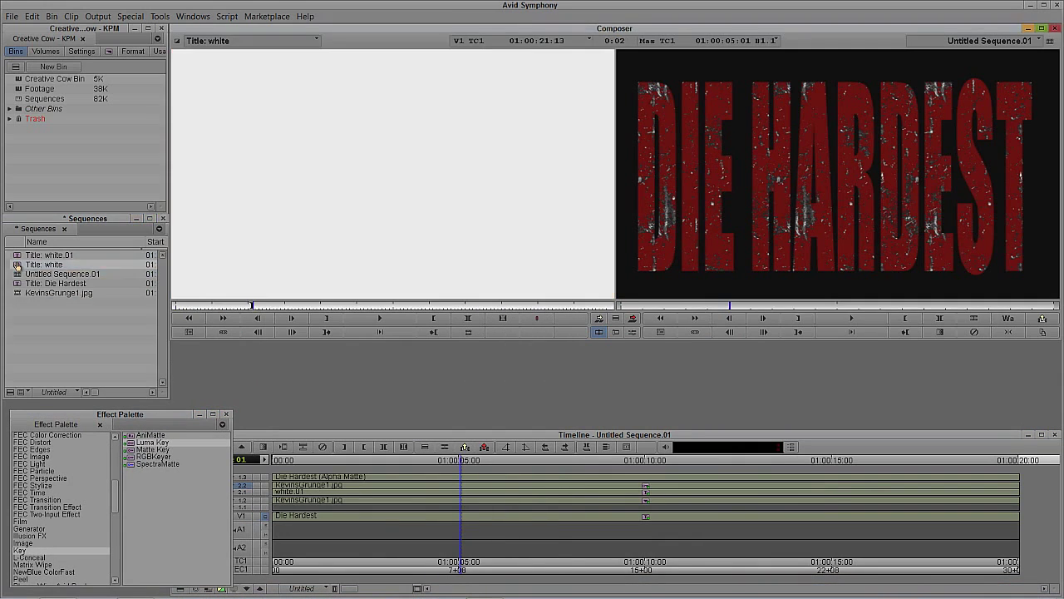
click(424, 497)
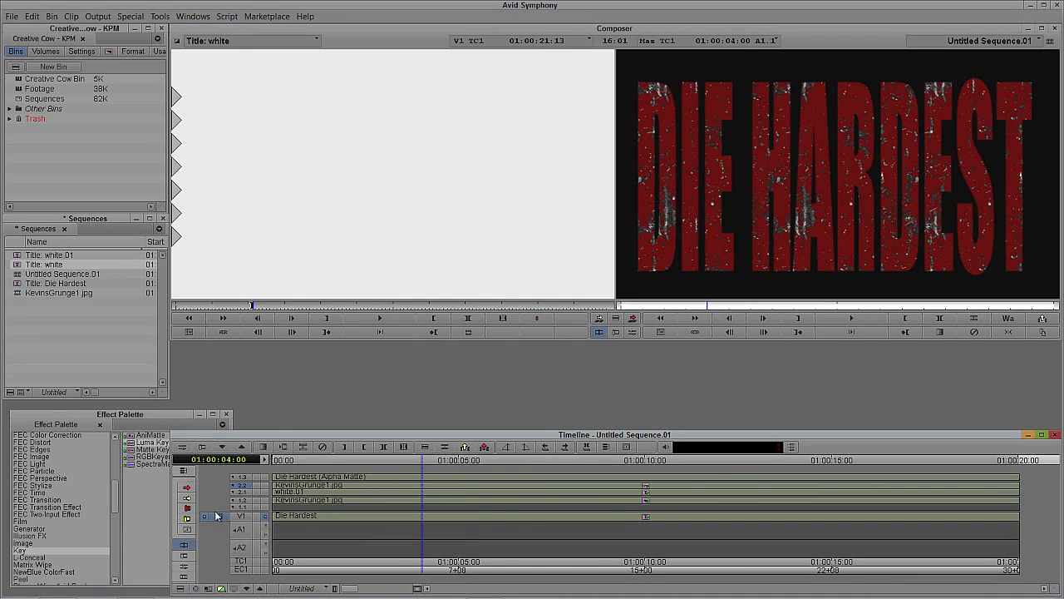
drag(219, 515, 236, 493)
click(374, 497)
key(b)
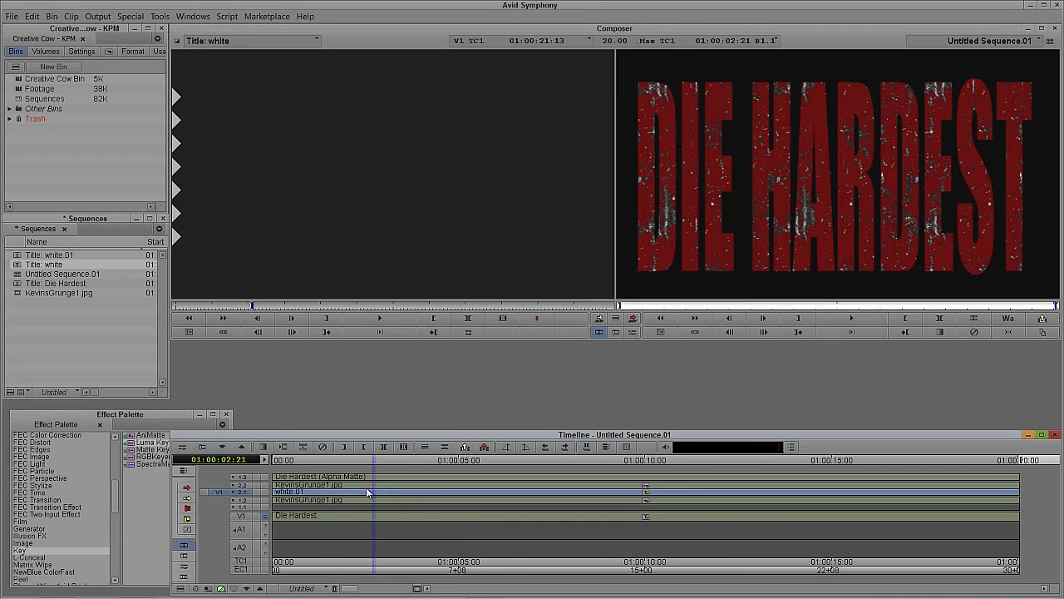
click(421, 497)
click(457, 491)
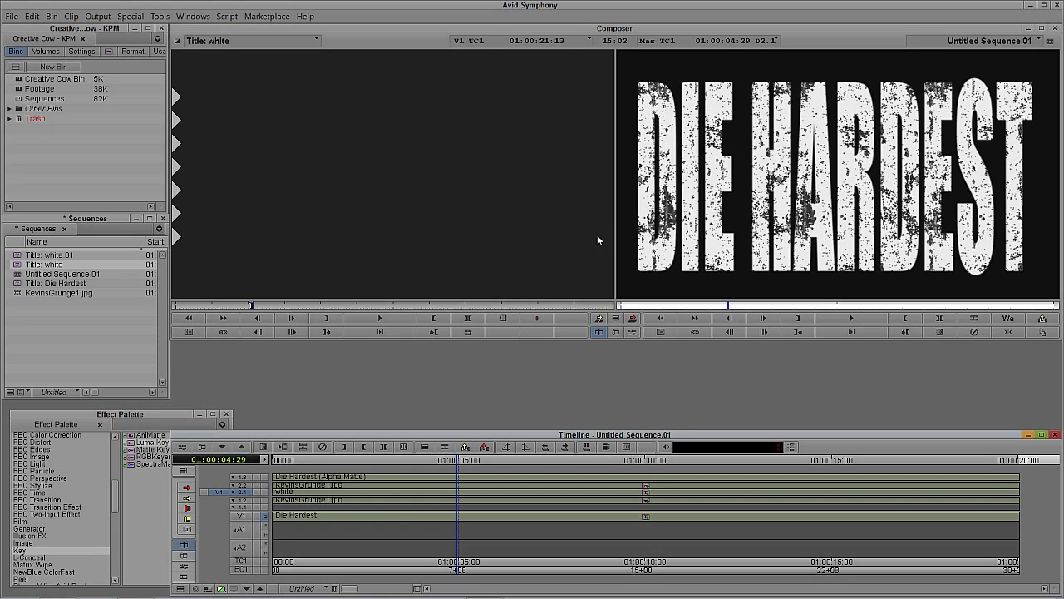
- Collapse both levels of nested tracks and create a new title in Marquee
click(458, 503)
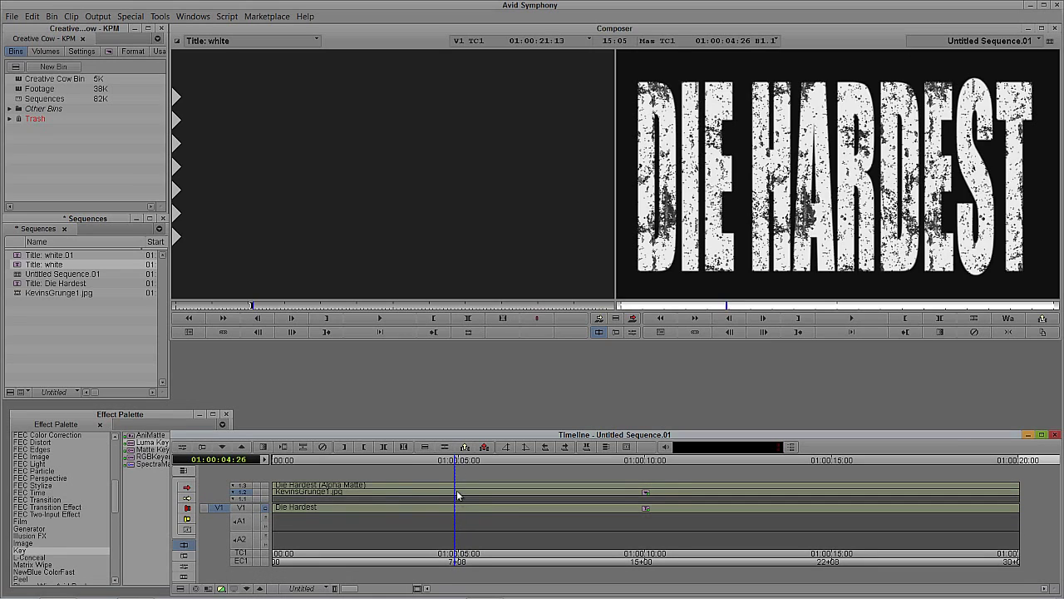
click(457, 512)
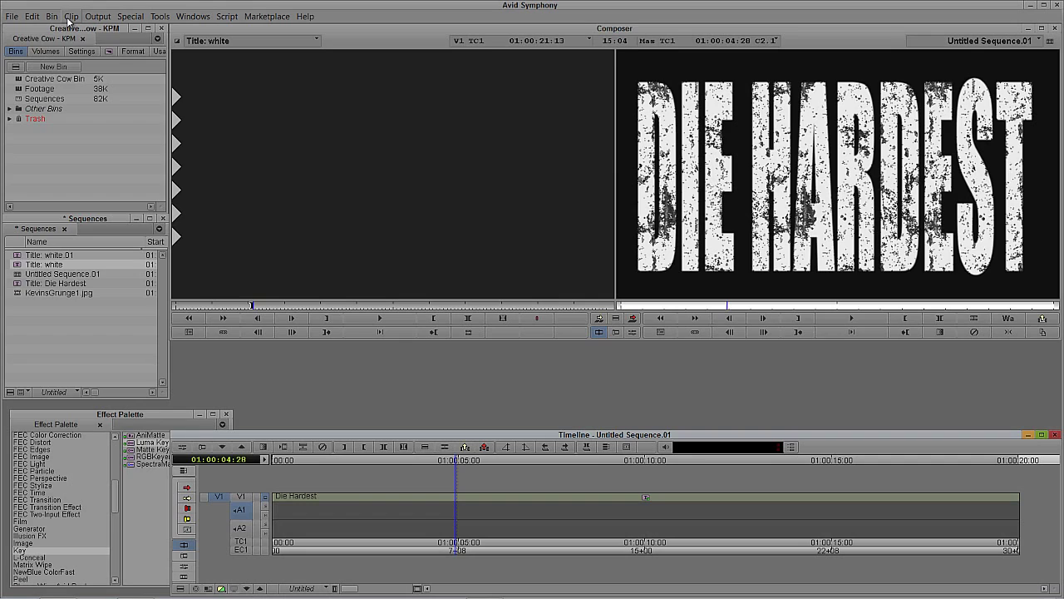
click(71, 17)
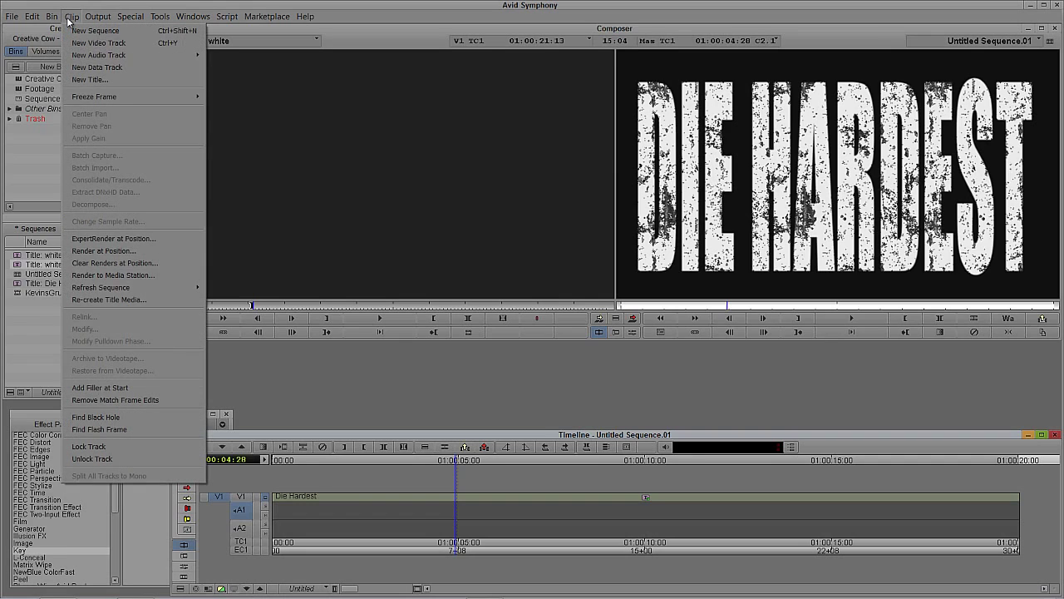
click(89, 79)
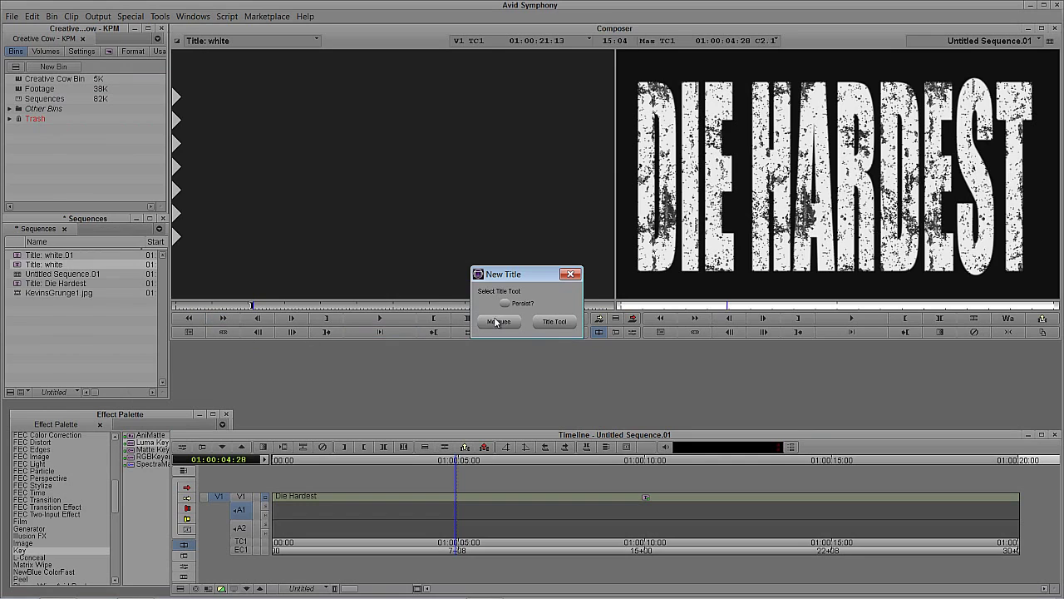
click(496, 322)
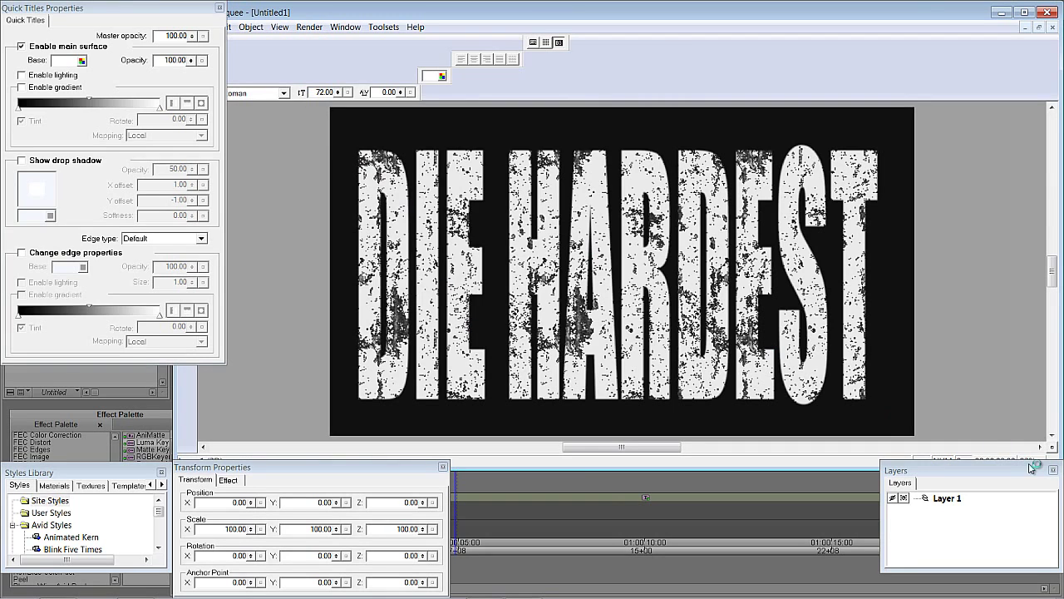
- Fit the frame in the Marquee view and narrow the window so its drawing toolbox is clear of the properties panel
click(262, 28)
click(287, 68)
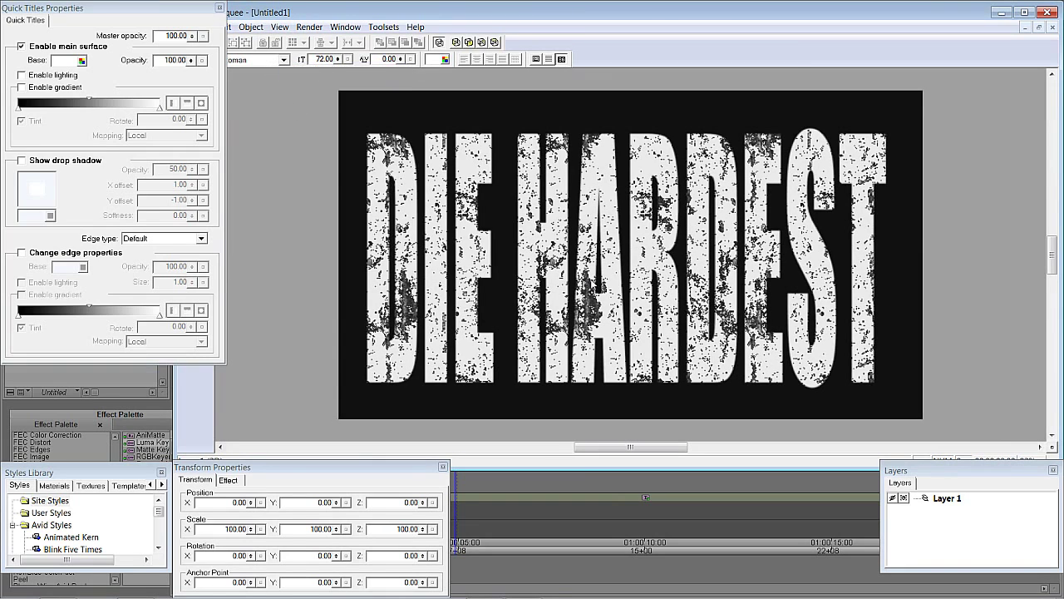
key(ctrl+minus)
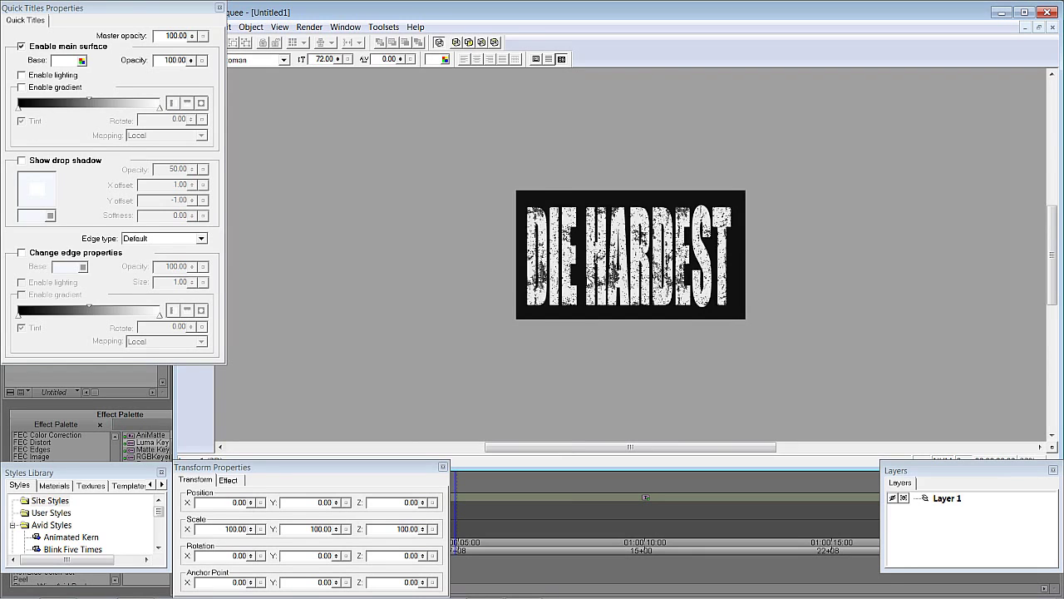
key(ctrl+plus)
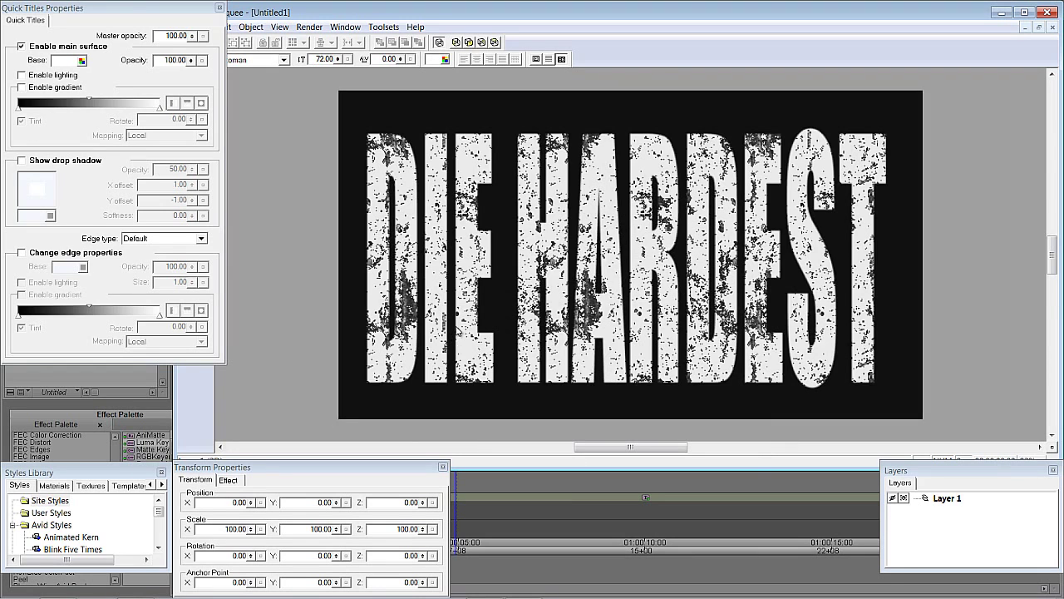
drag(173, 408, 237, 407)
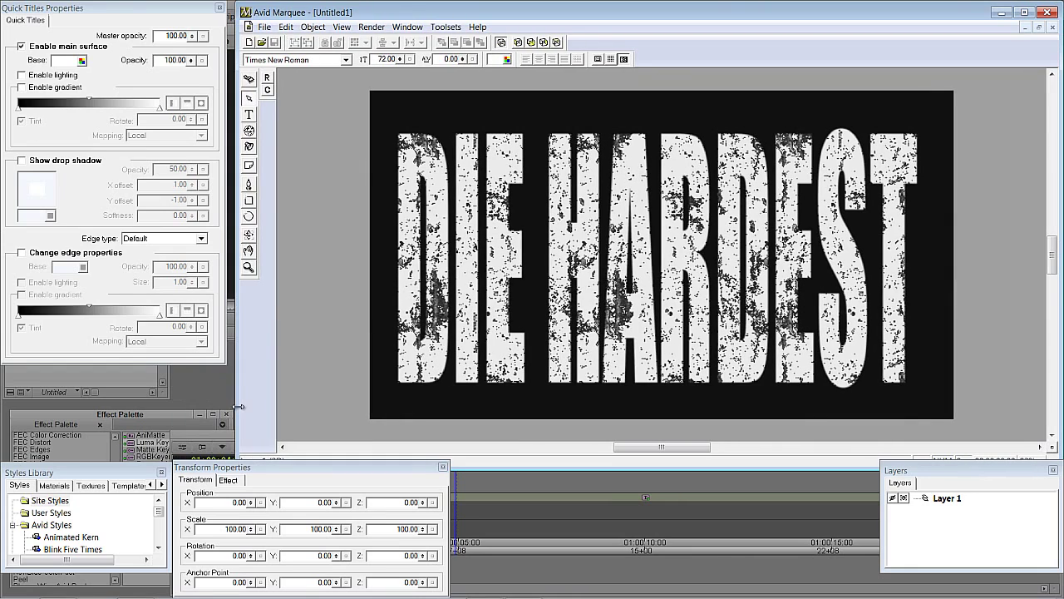
- Draw a filled triangle covering the lower-left half of the frame, with its corners just outside the frame edges
click(250, 185)
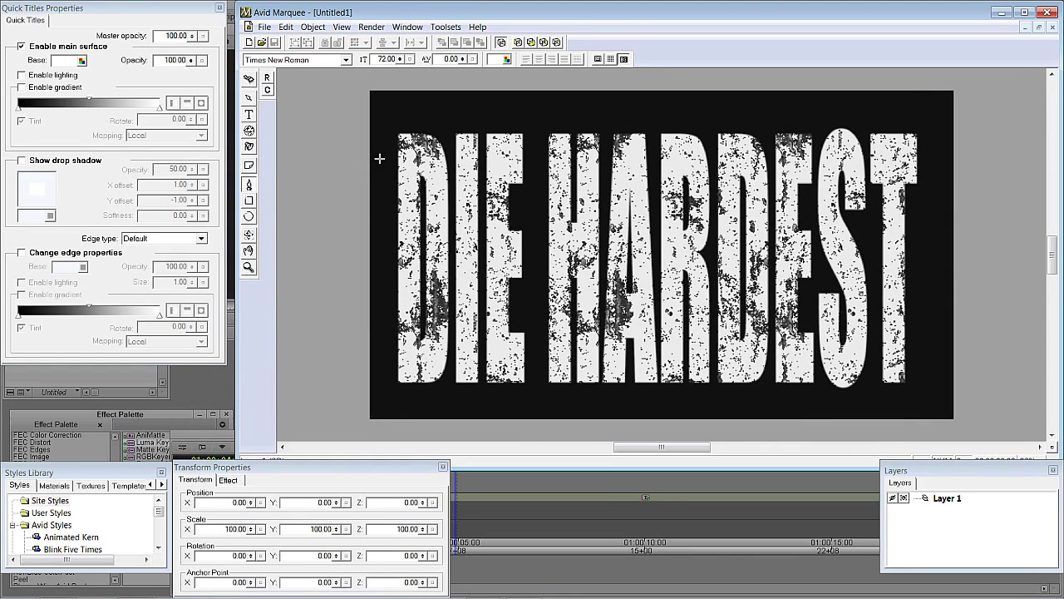
click(363, 84)
click(963, 424)
click(350, 439)
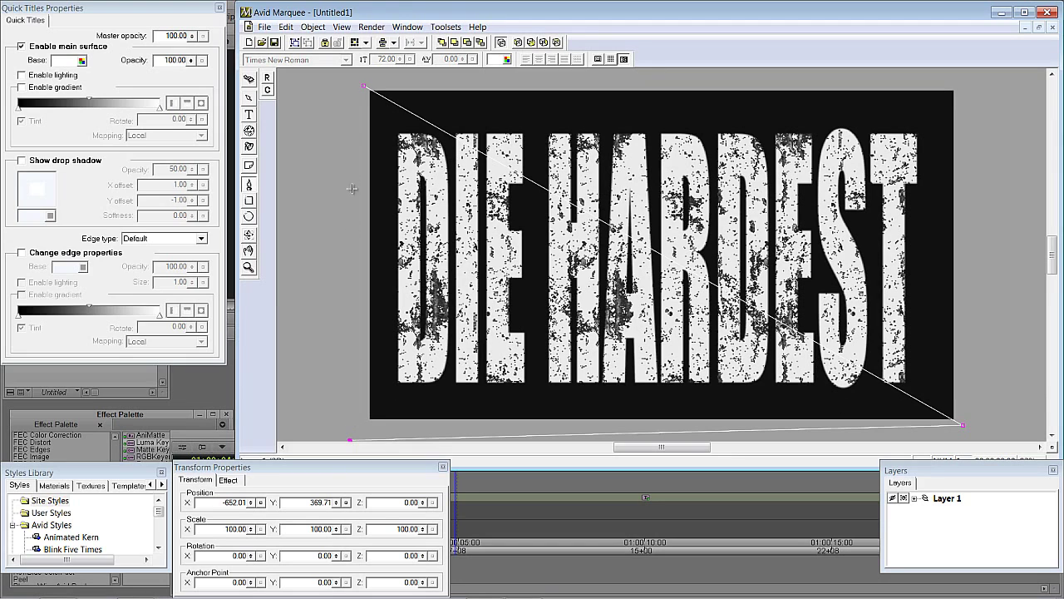
click(364, 85)
click(248, 98)
- Draw a second filled triangle covering the upper-right half of the frame, with its diagonal along the first triangle's edge
click(249, 185)
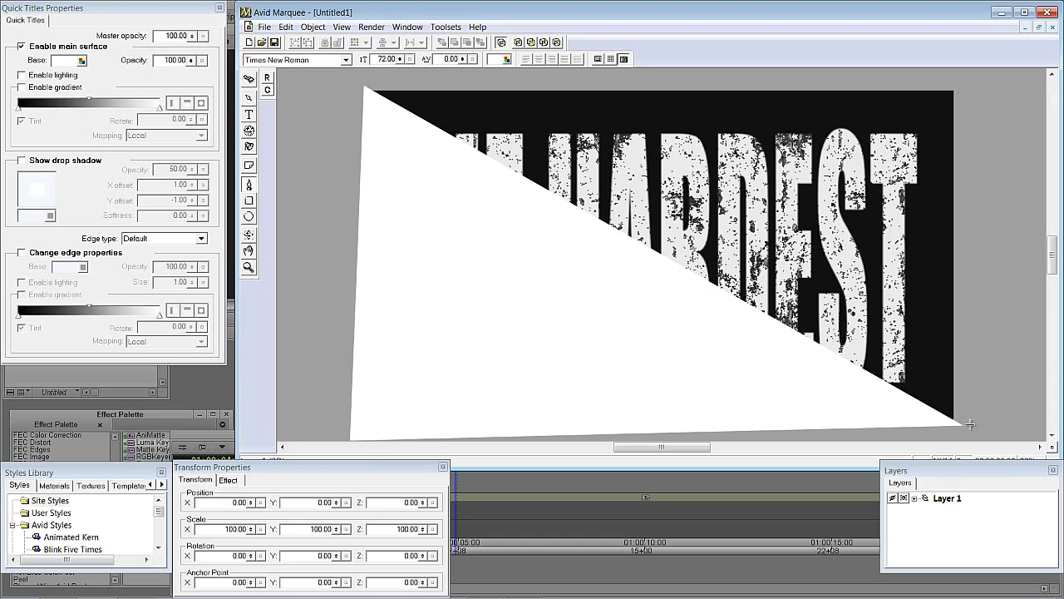
click(352, 79)
click(970, 81)
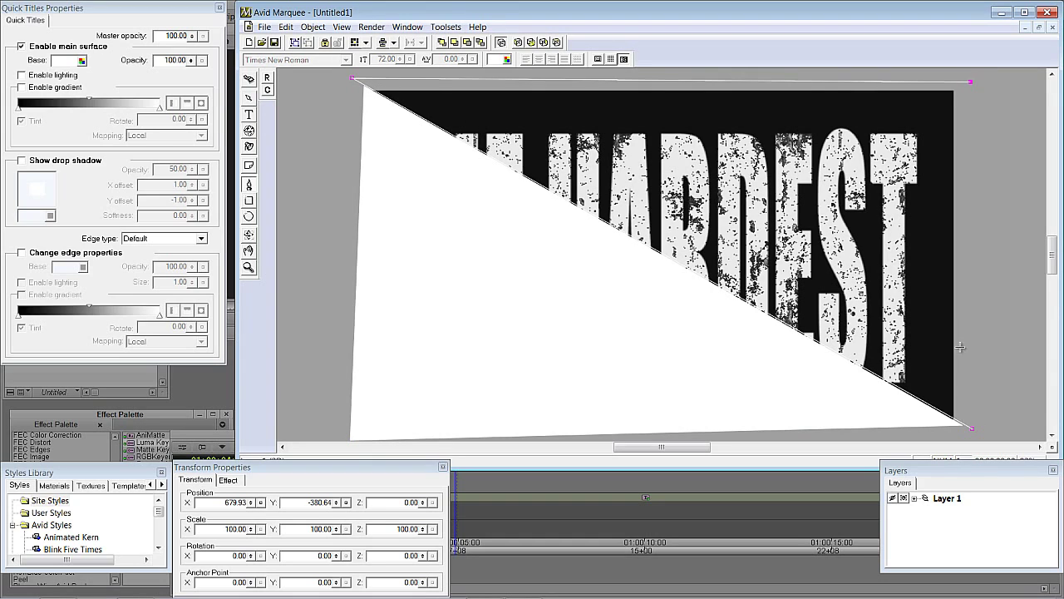
click(975, 428)
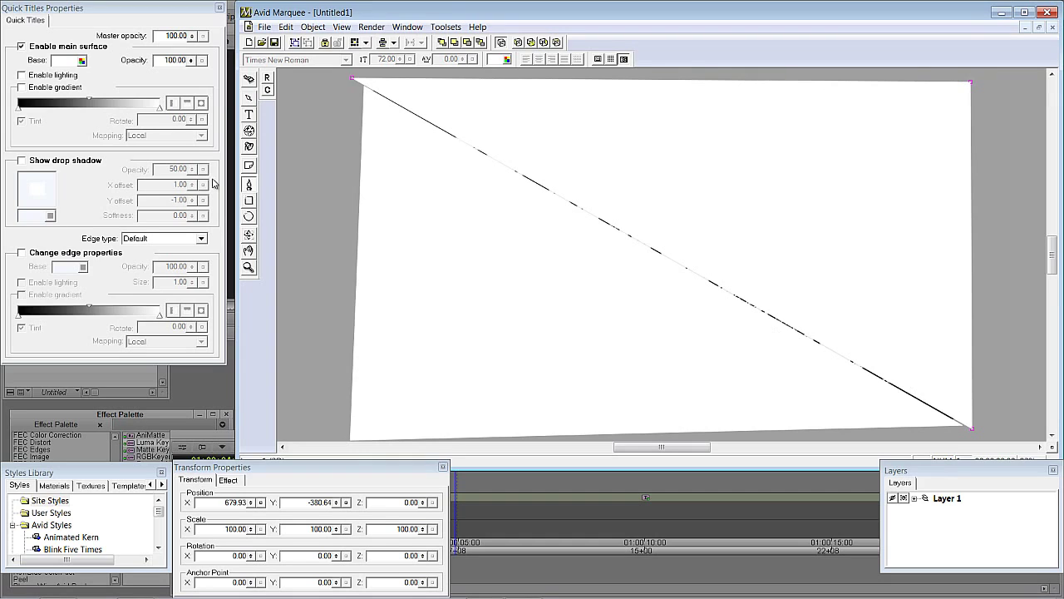
- Enlarge the upper-right triangle slightly to close the gap along the diagonal and fill it with black
click(248, 97)
drag(353, 80, 351, 84)
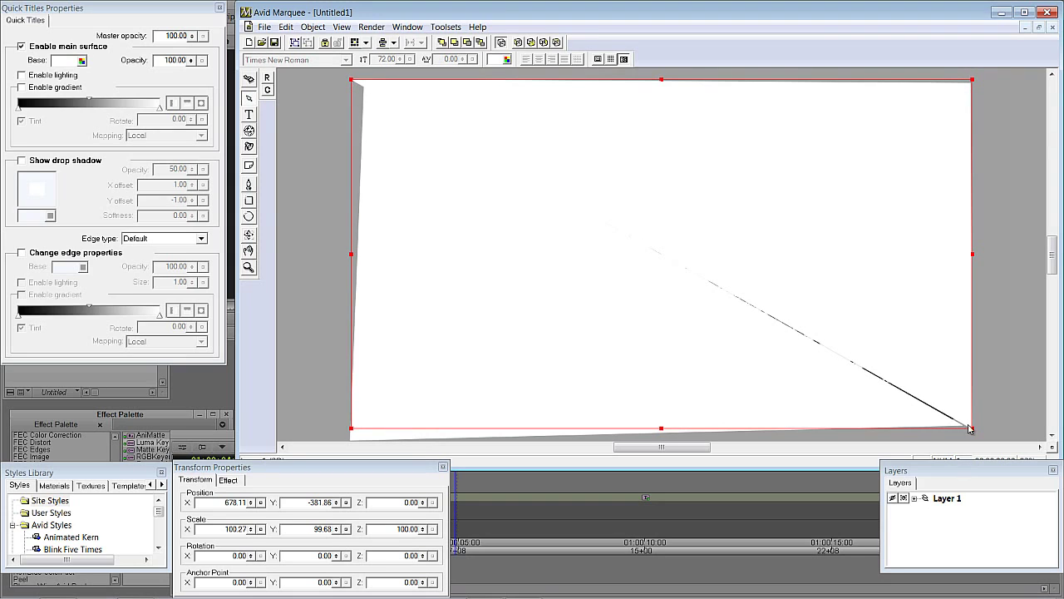
drag(971, 429, 972, 432)
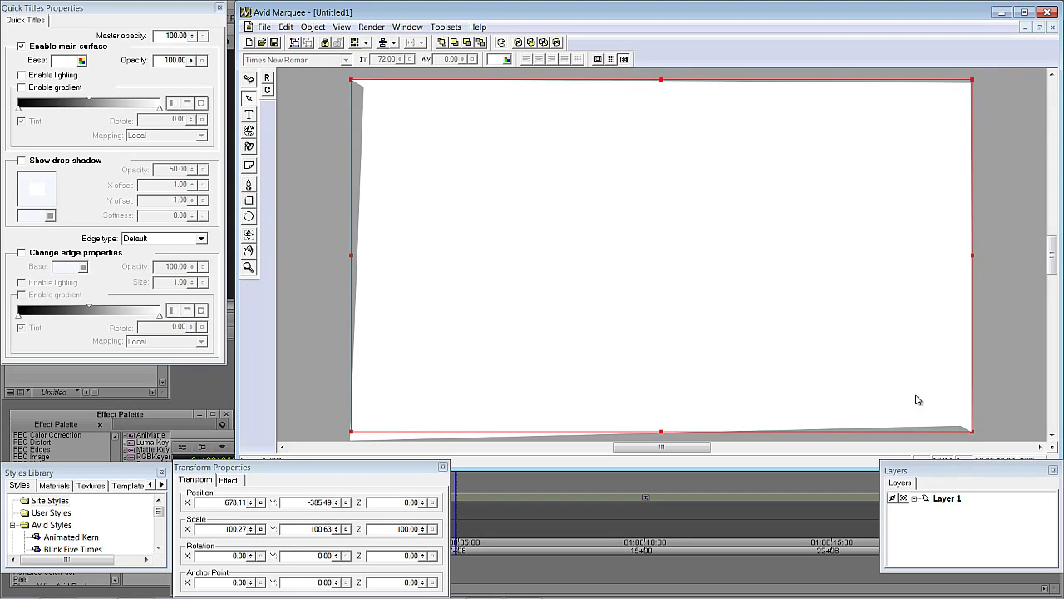
click(82, 61)
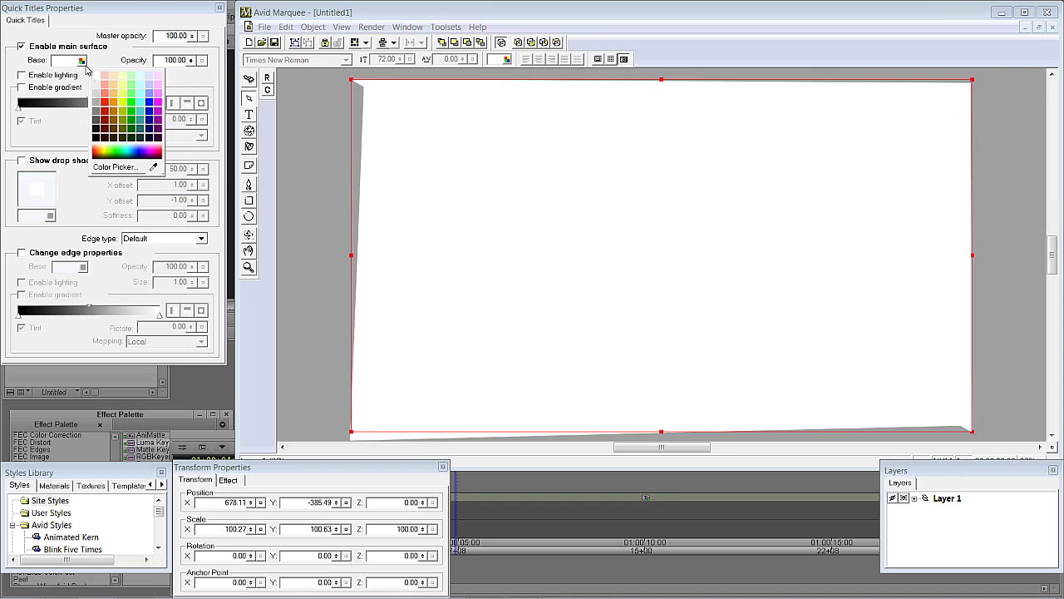
click(100, 143)
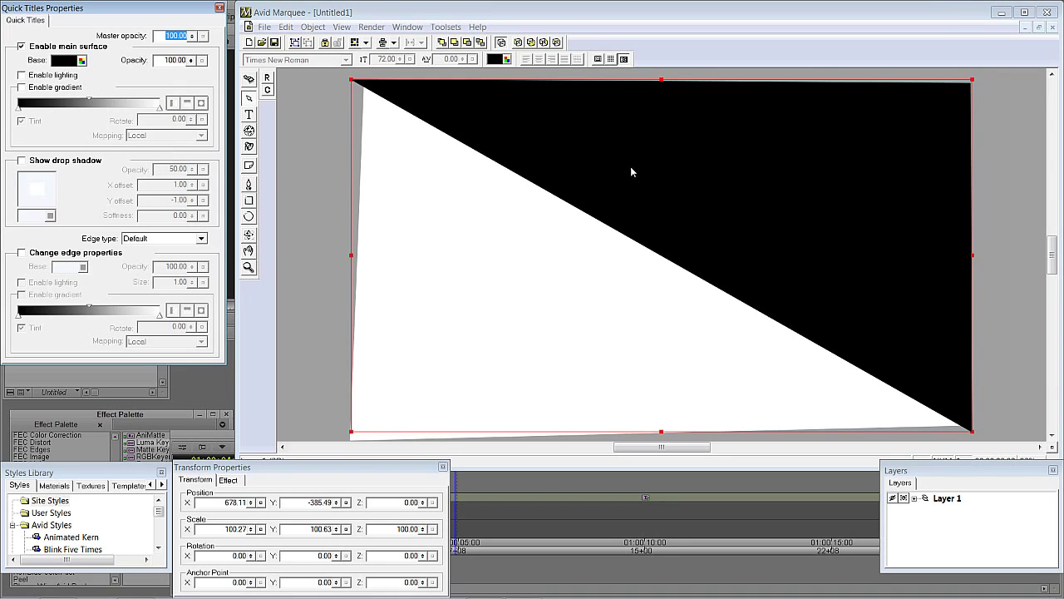
- Save the title as Untitled1 to the Sequences bin on DATADRIVE1 (Y:) at DNxHD 60 MXF resolution
click(264, 27)
click(302, 139)
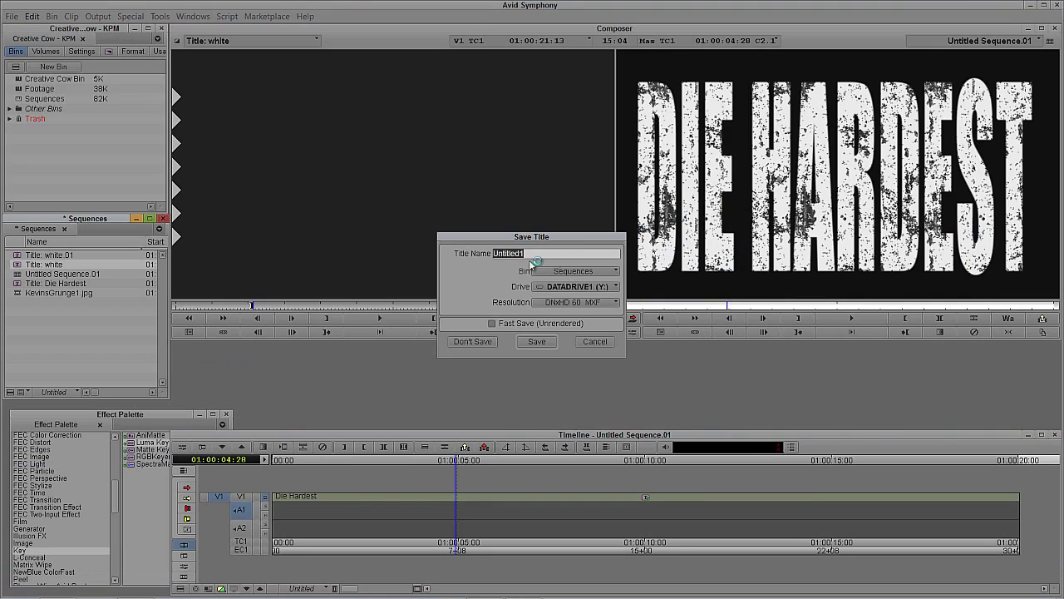
click(538, 342)
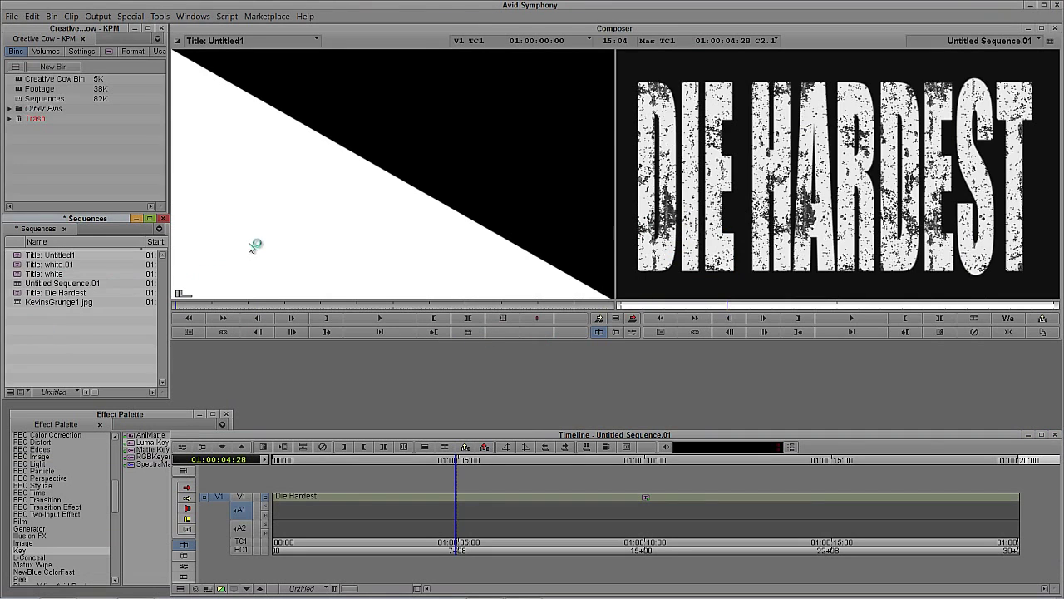
- Export a frame of the two-triangle title to the desktop as "matte" with the 720p JPEG setting at 1280 x 720
click(302, 305)
right_click(311, 276)
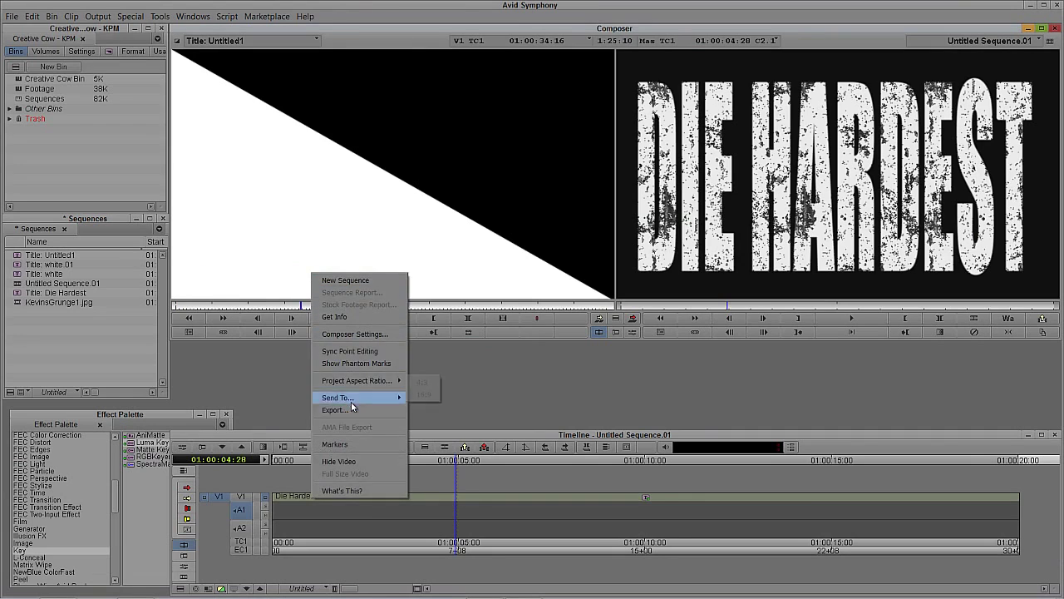
click(351, 395)
text(matte)
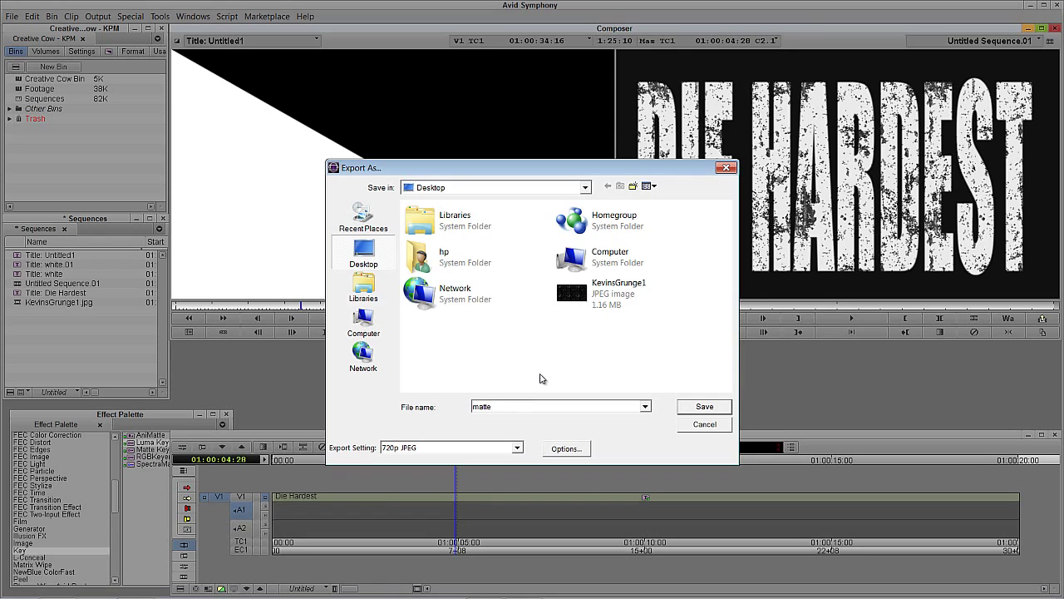
click(563, 446)
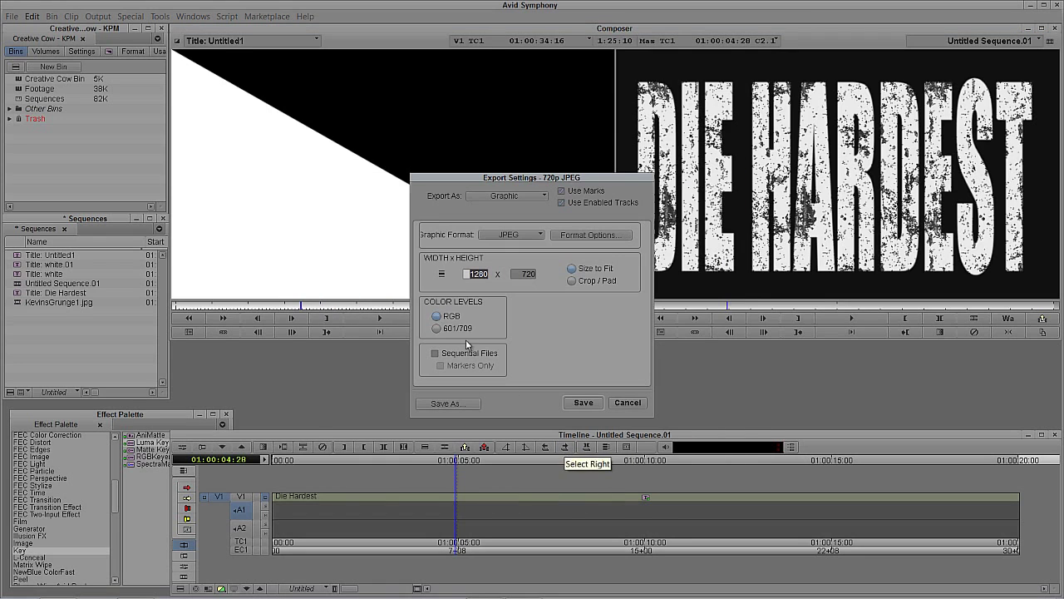
click(582, 402)
click(718, 408)
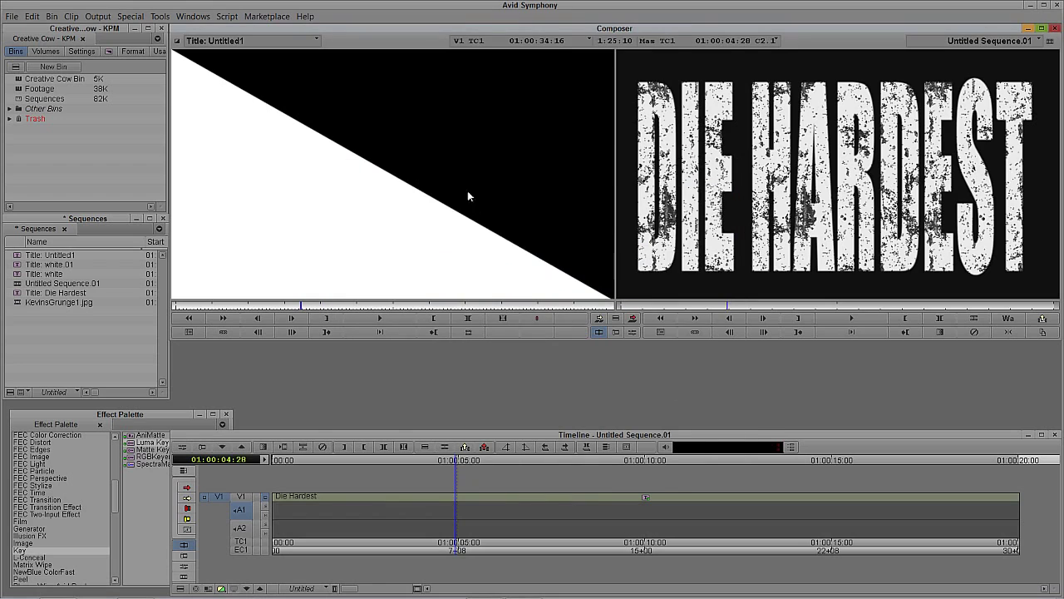
- Clear the source monitor and import the matte JPEG from the desktop into the Sequences bin, keeping the 601/709 levels import settings
click(226, 41)
click(204, 46)
click(64, 342)
right_click(64, 340)
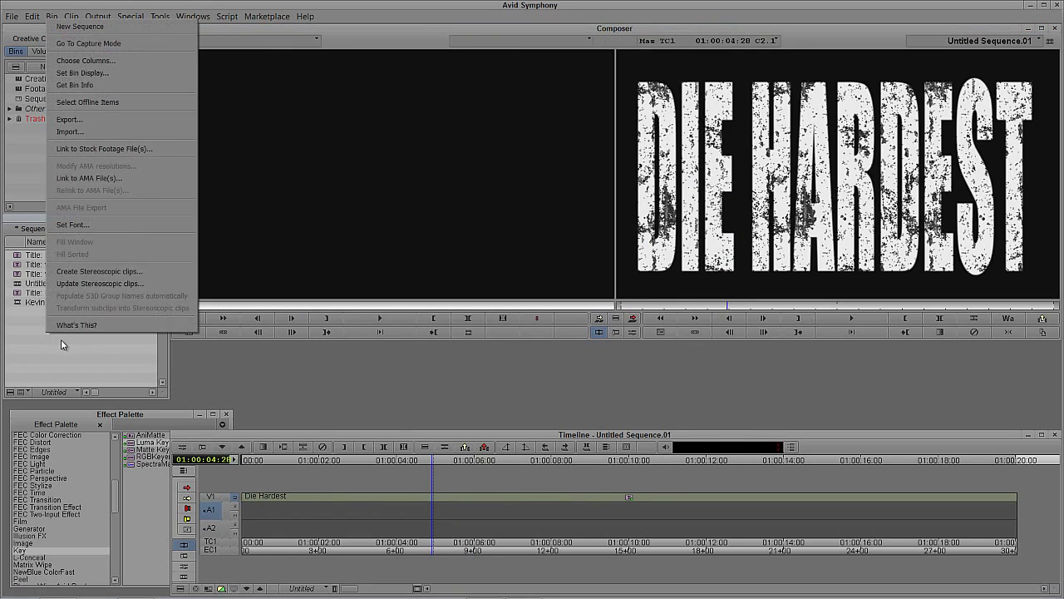
click(96, 131)
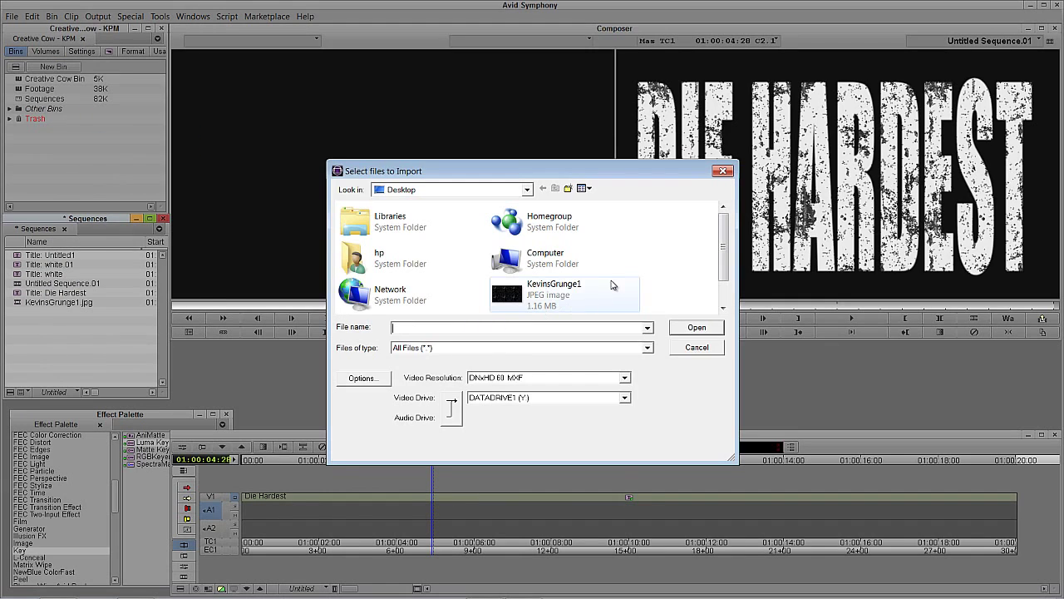
scroll(360, 308, down, 1)
click(360, 312)
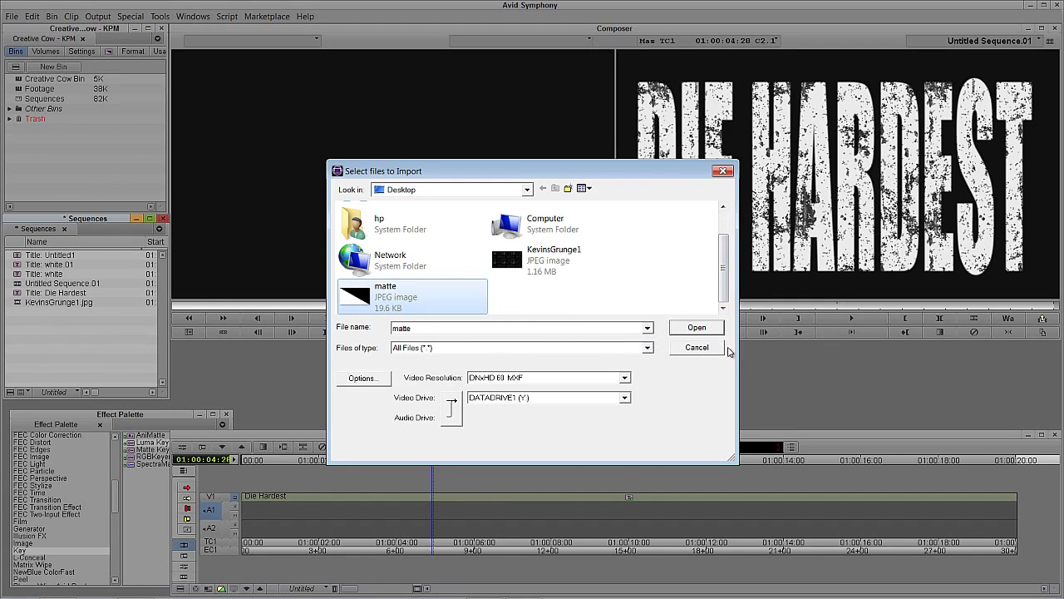
click(360, 377)
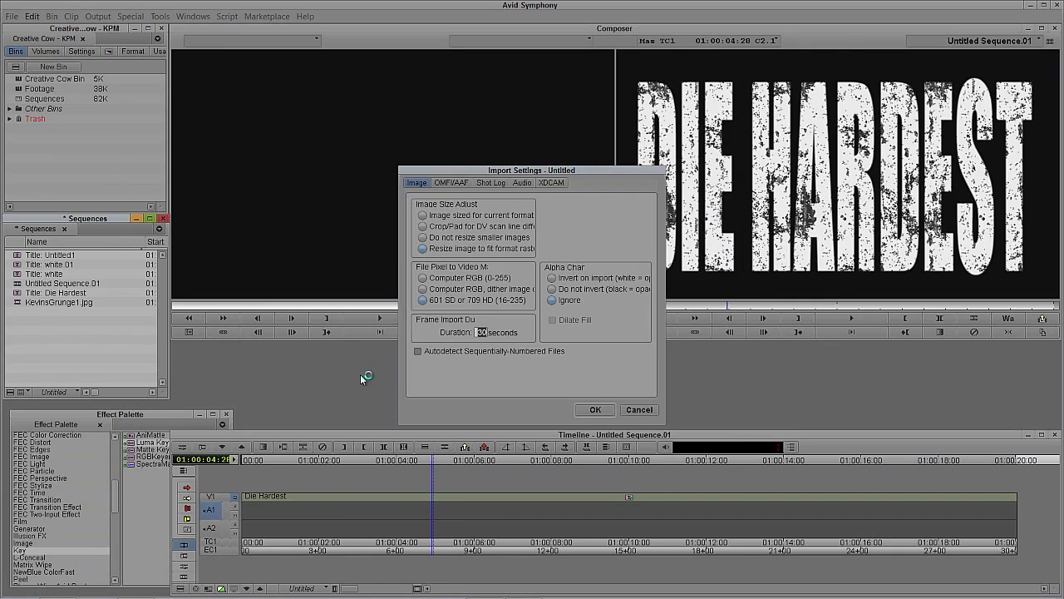
click(596, 410)
click(699, 329)
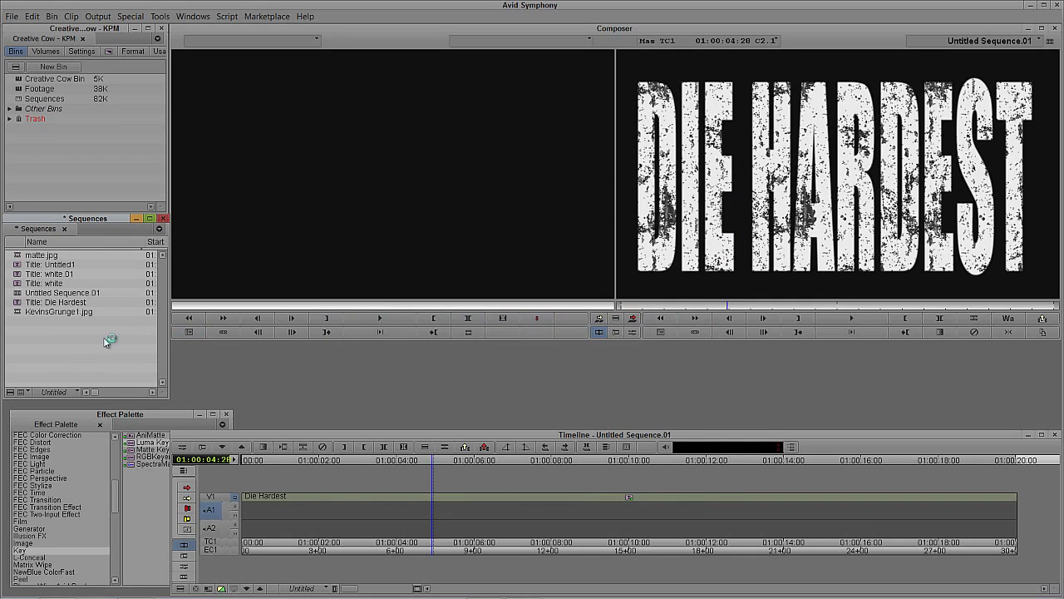
- Add a V2 video track and overwrite matte.jpg onto it across the full length of the Die Hardest title
double_click(17, 255)
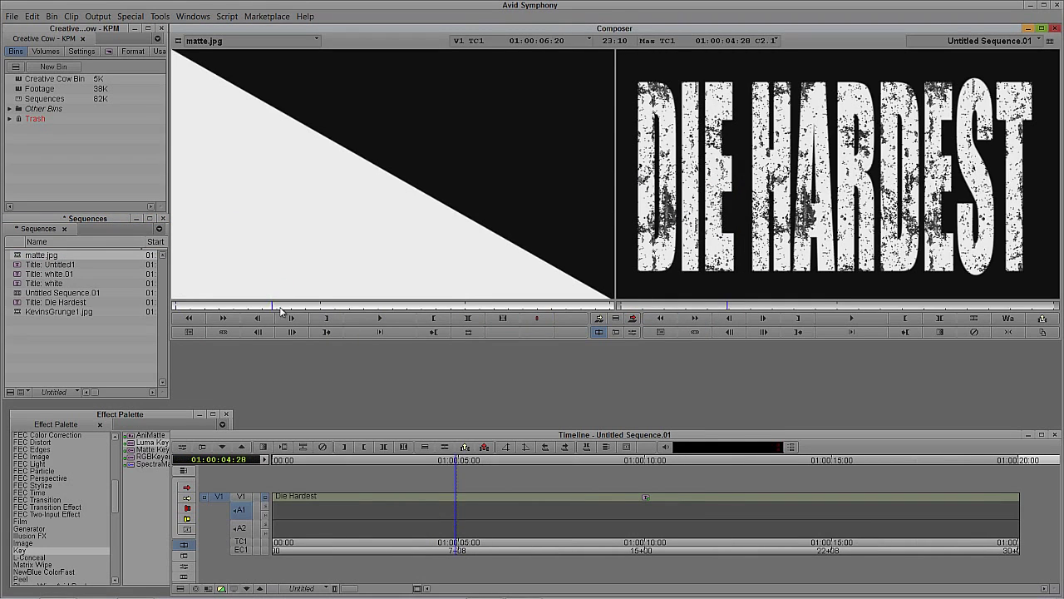
click(306, 307)
click(417, 500)
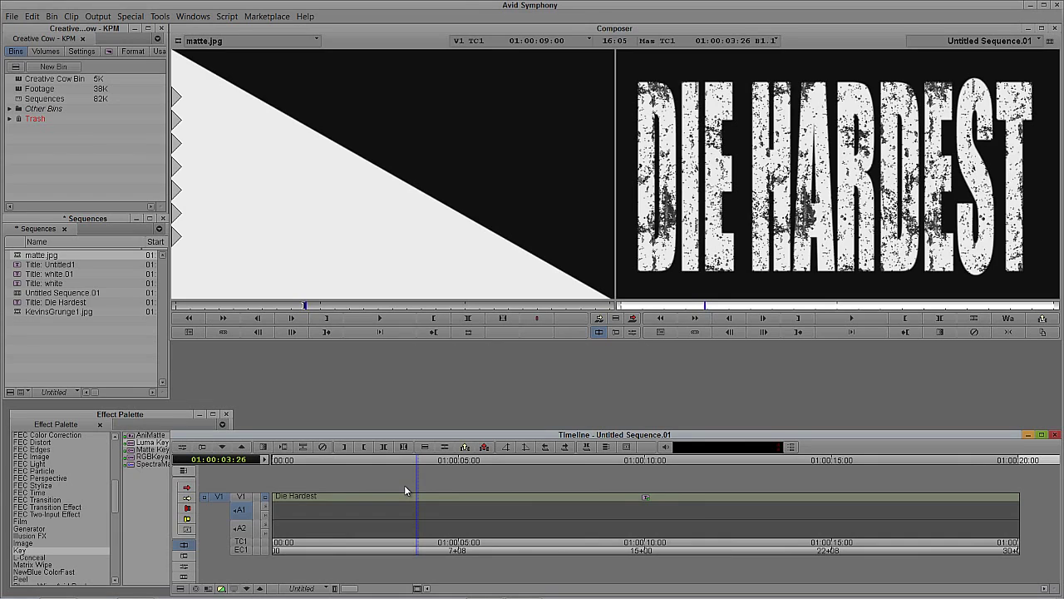
key(ctrl+y)
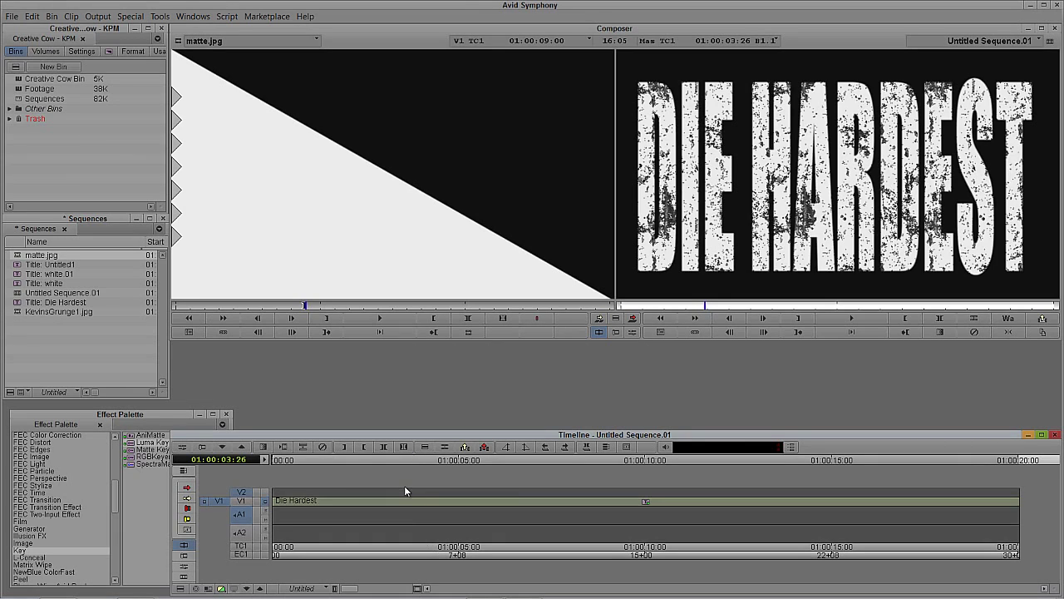
click(360, 511)
key(b)
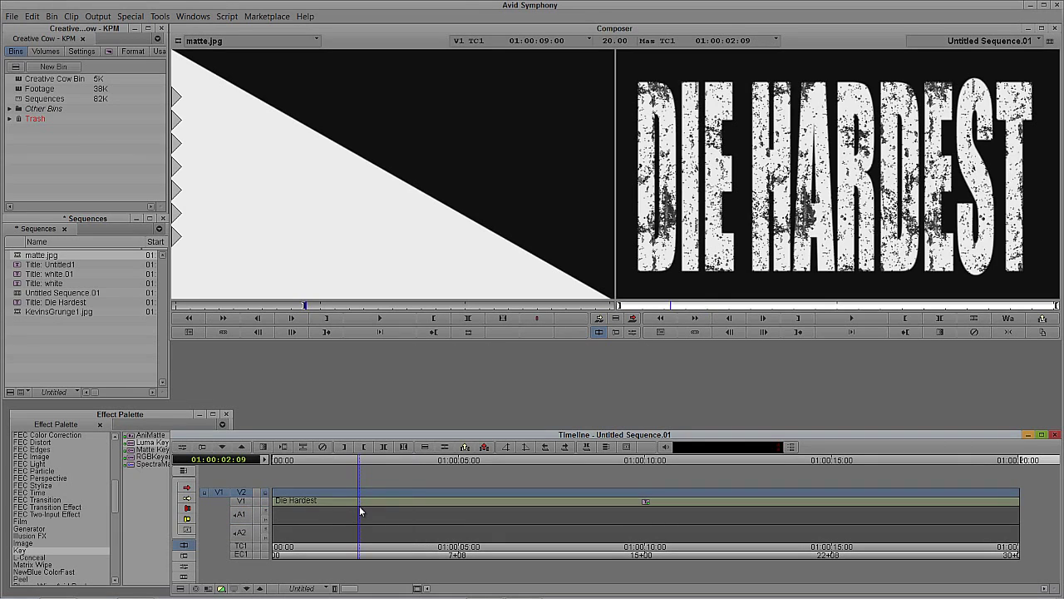
click(409, 513)
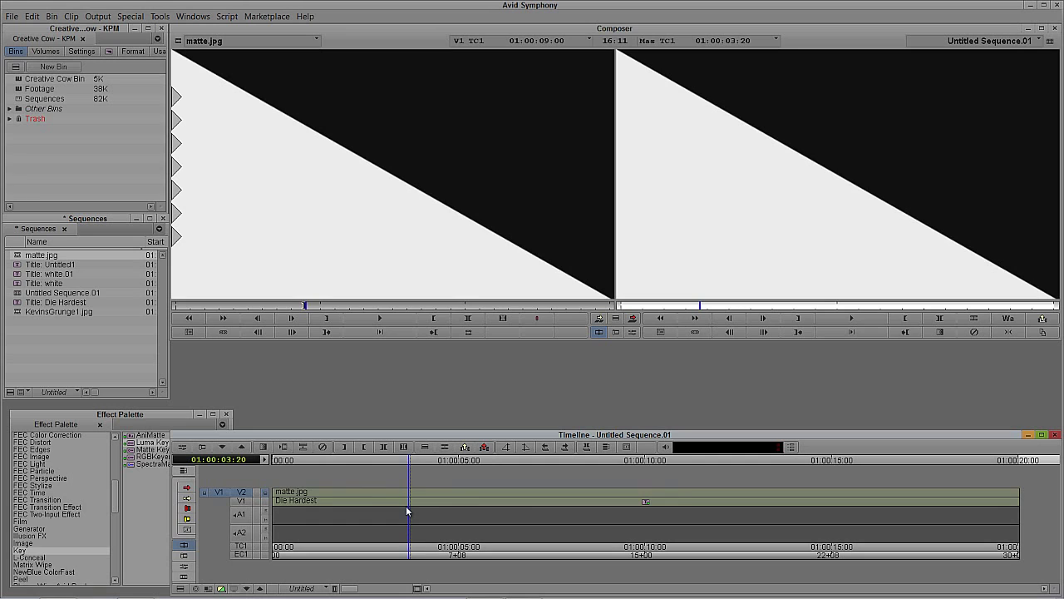
- Apply the Matte Key effect to the matte.jpg clip on V2
key(ctrl+8)
drag(129, 409, 126, 285)
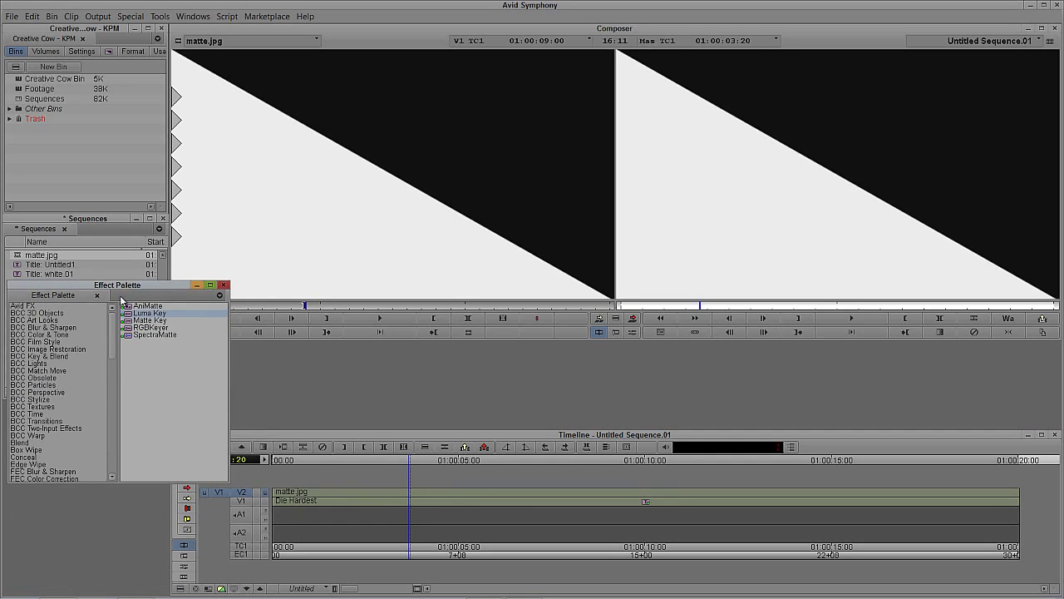
drag(131, 322, 386, 492)
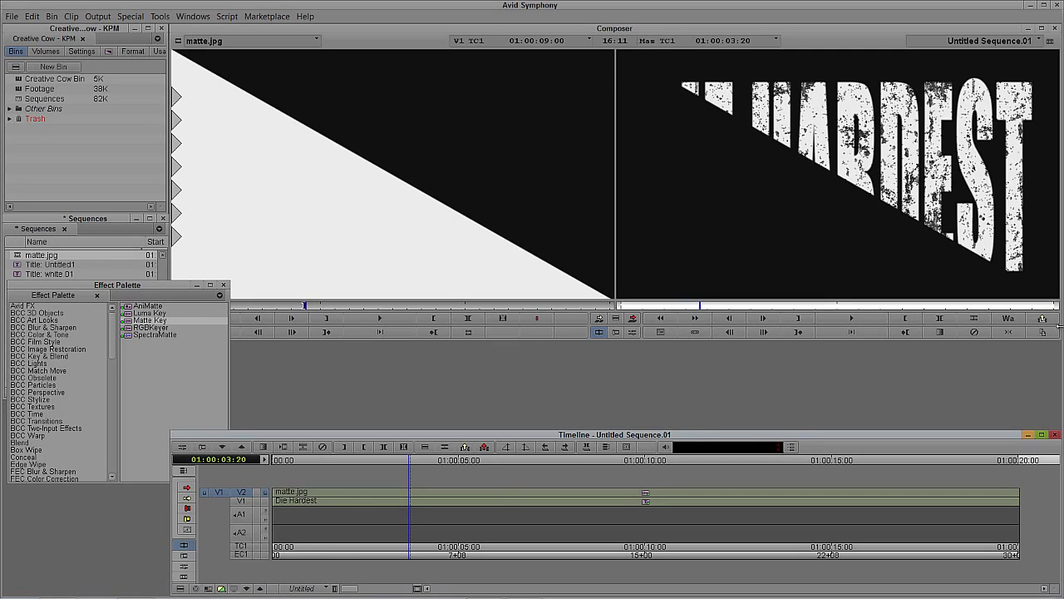
- Subclip the full V1 and V2 stack and overwrite the copy onto new tracks V3 and V4
click(249, 501)
drag(499, 509, 461, 193)
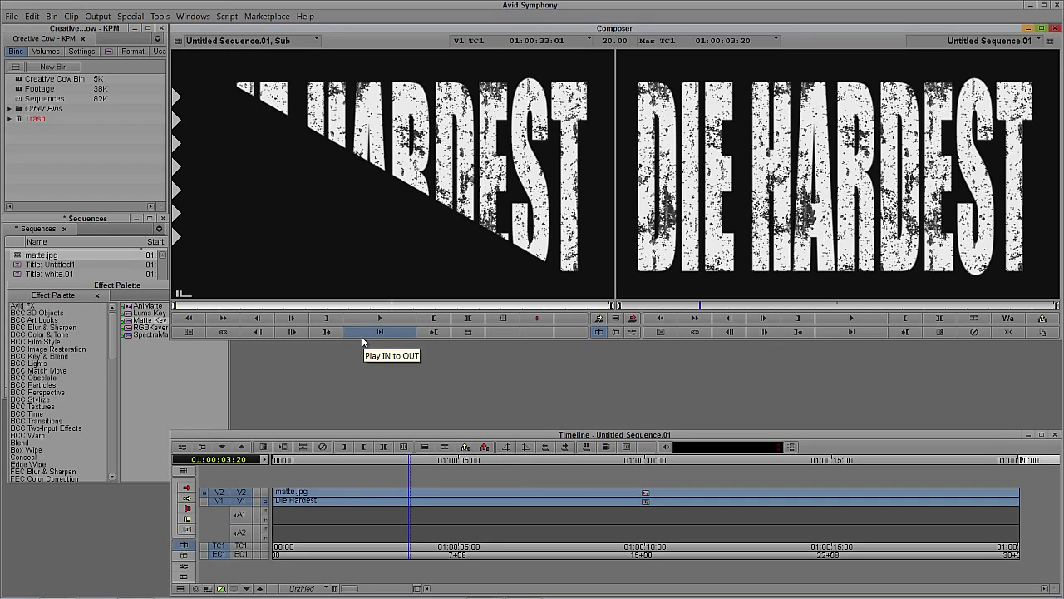
key(b)
click(223, 497)
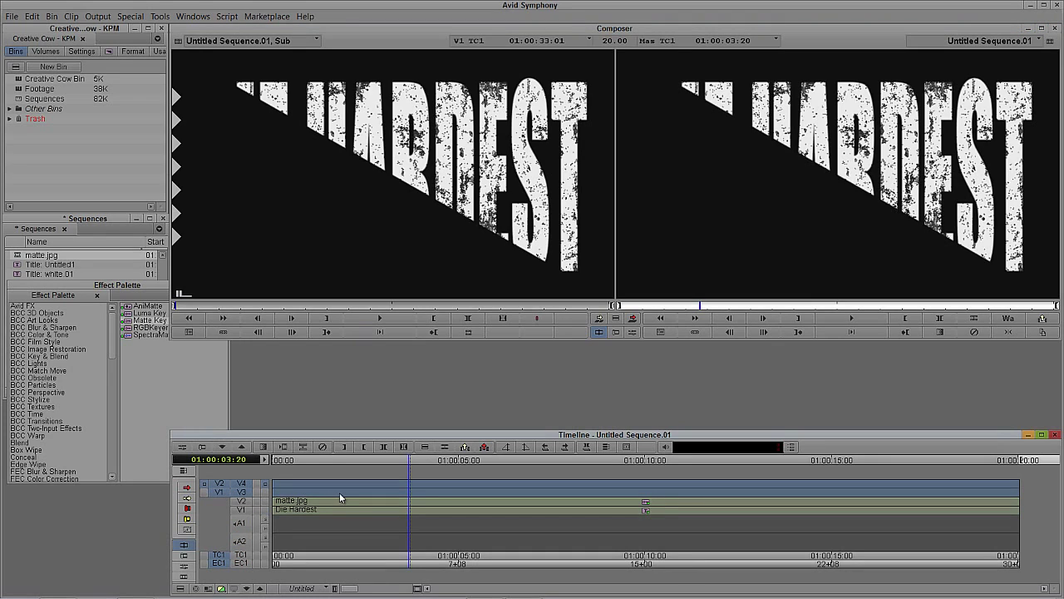
click(426, 492)
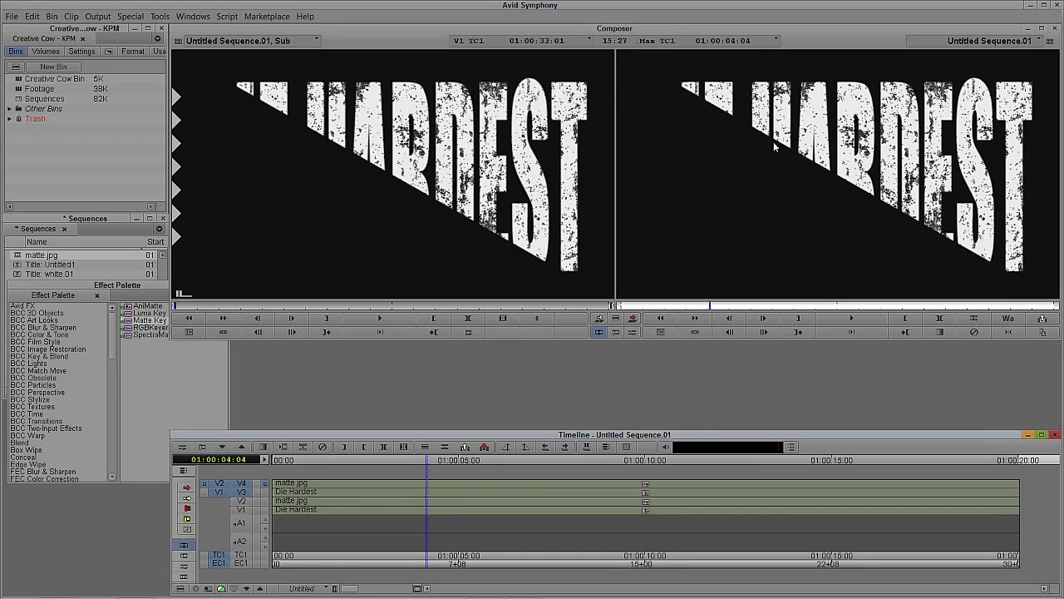
- Invert the Matte Key on the V4 matte.jpg clip, set its H Pos and V Pos to 5, and leave effect mode
click(606, 445)
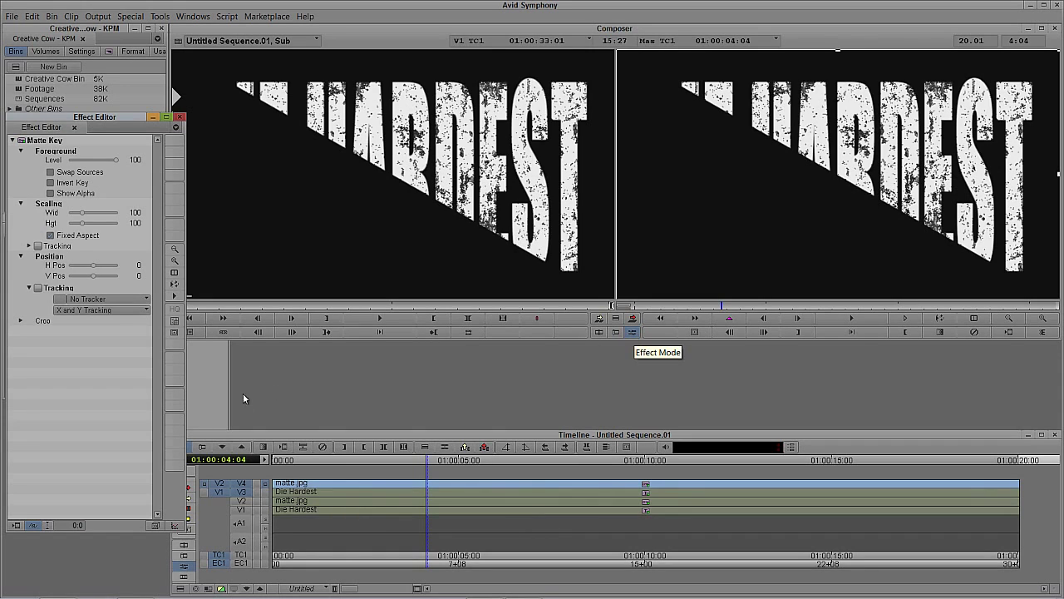
click(187, 522)
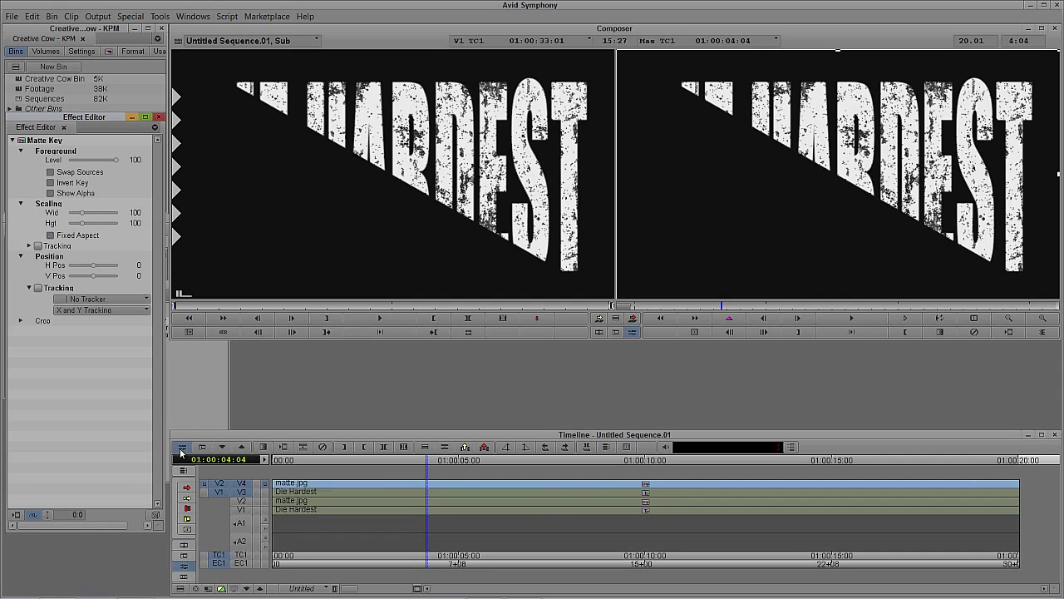
drag(58, 114, 71, 92)
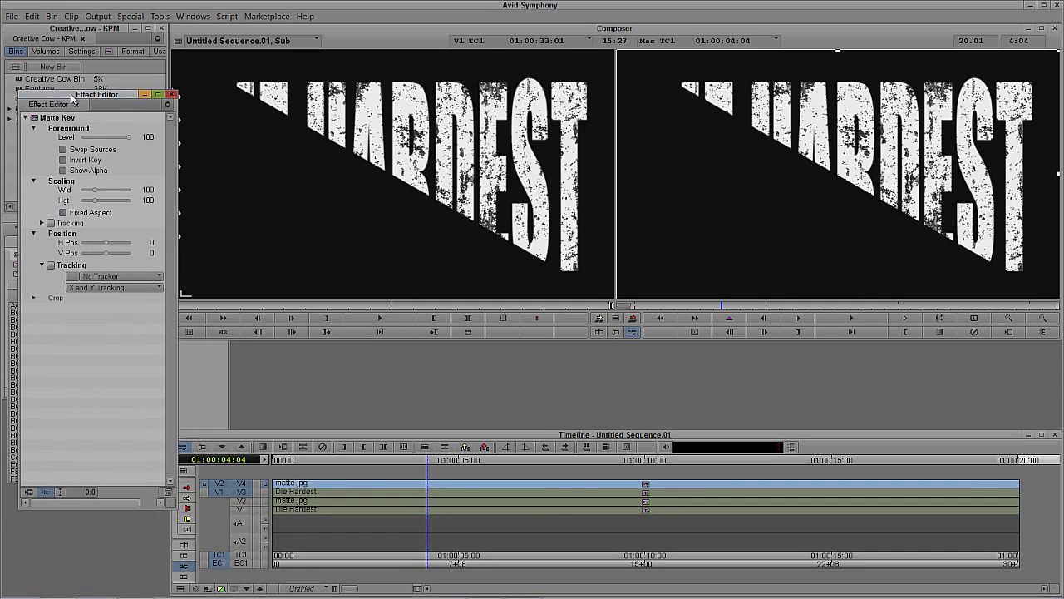
click(63, 159)
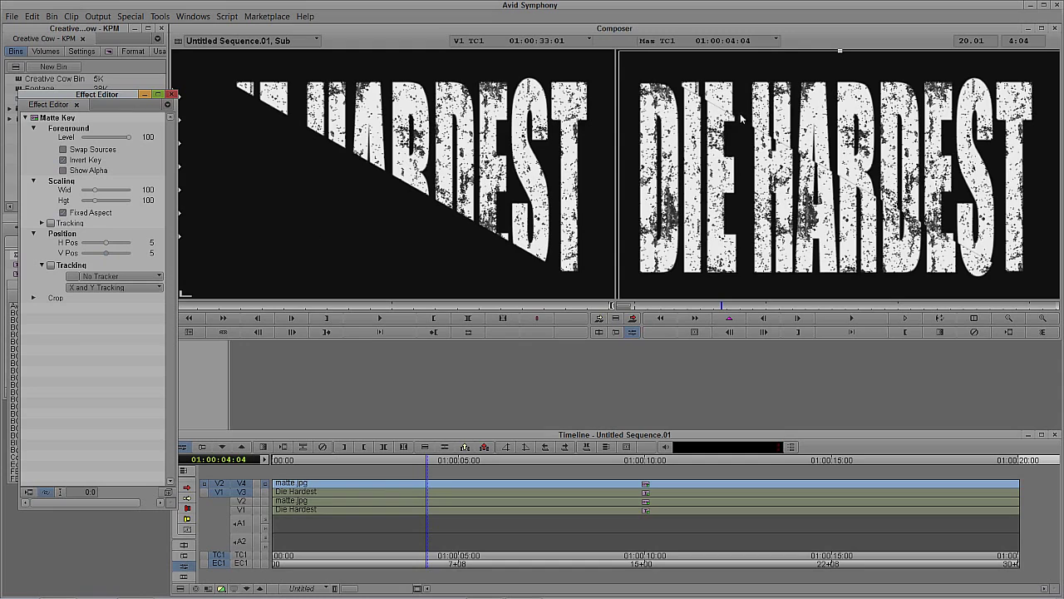
click(726, 154)
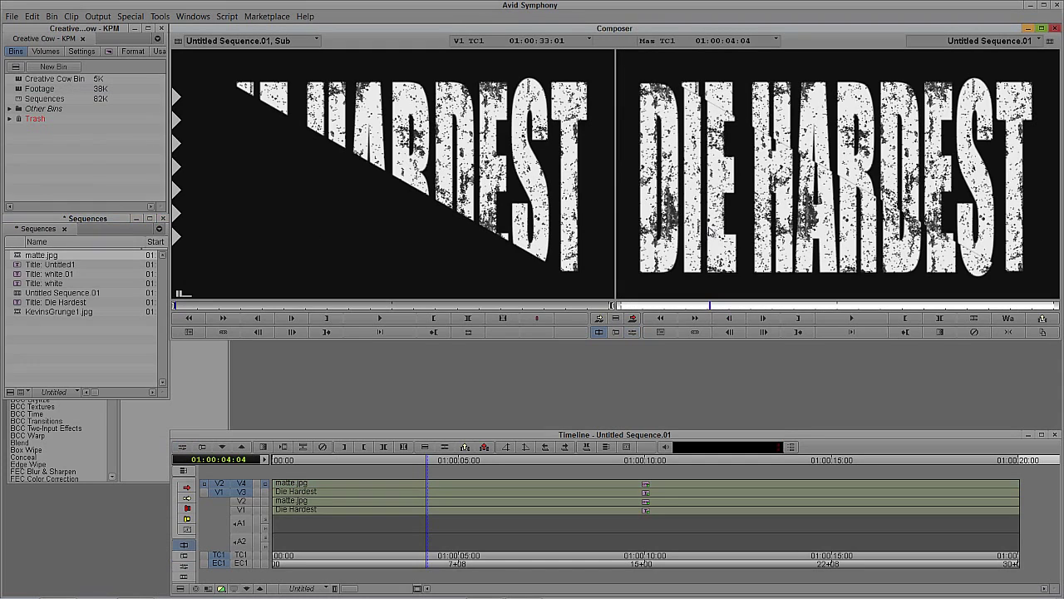
- Export the composite frame to the desktop as "Die Hardest" with the 720p JPEG setting and open the image
right_click(705, 170)
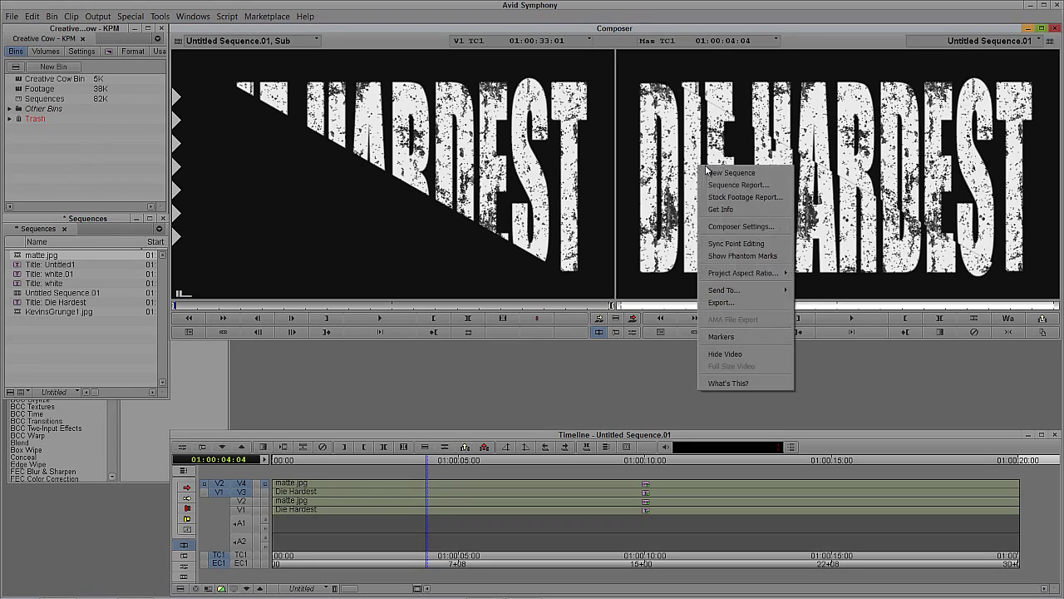
click(721, 302)
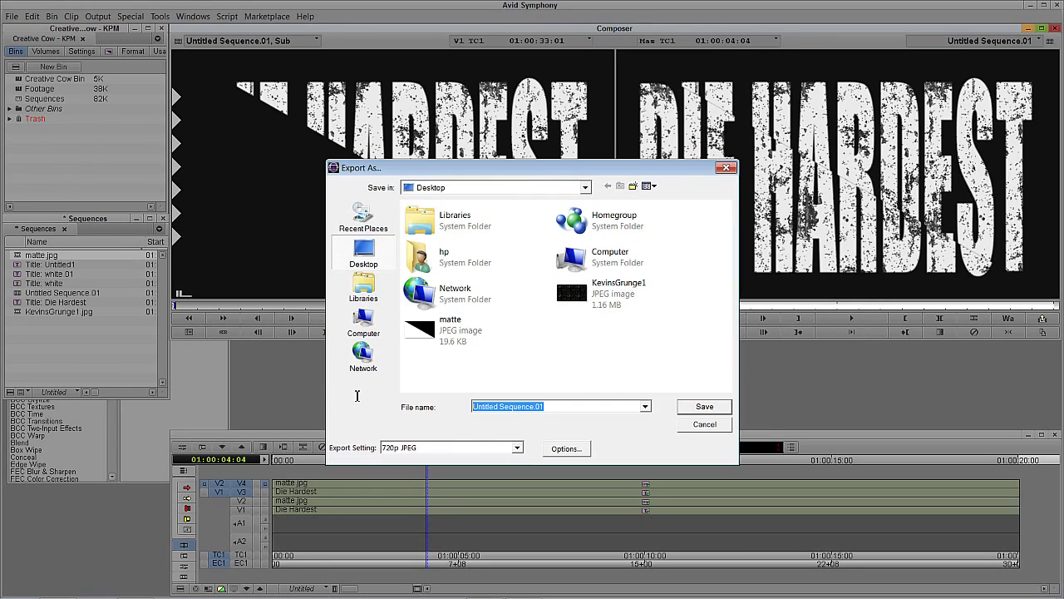
text(Die Ha)
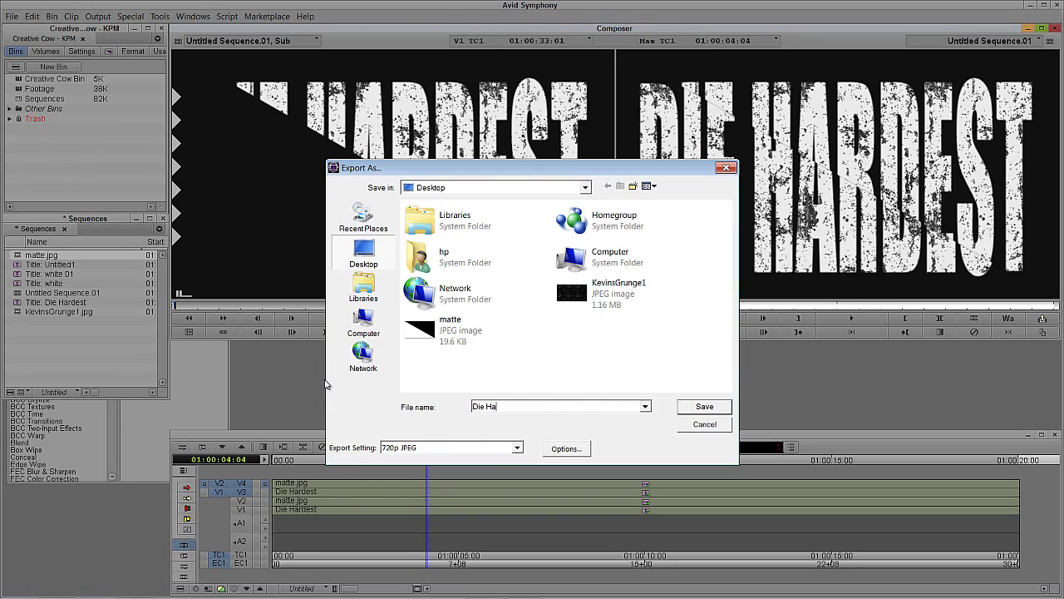
text(rdest)
key(Return)
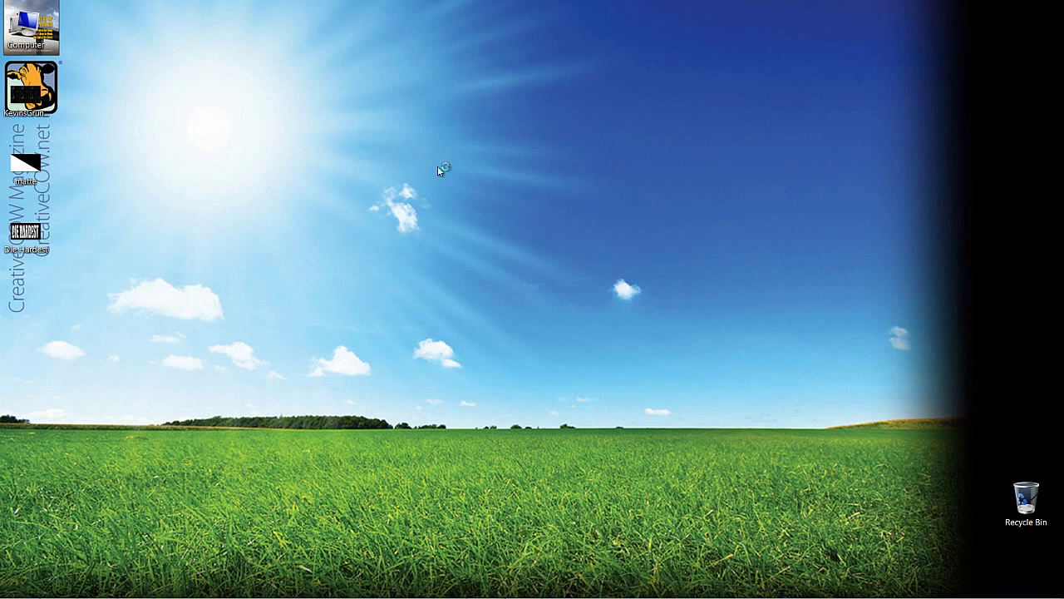
double_click(25, 235)
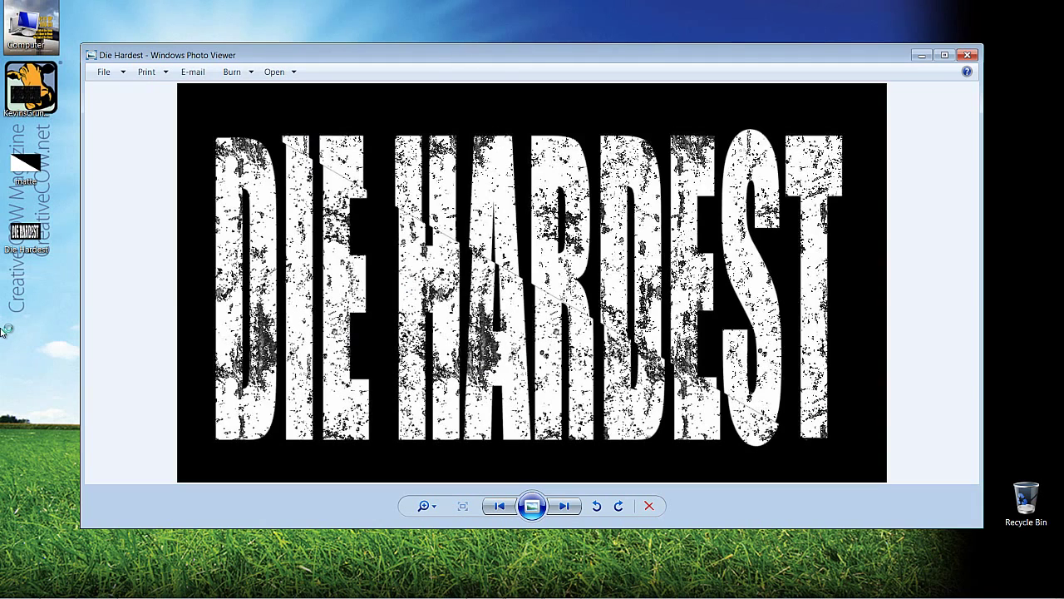